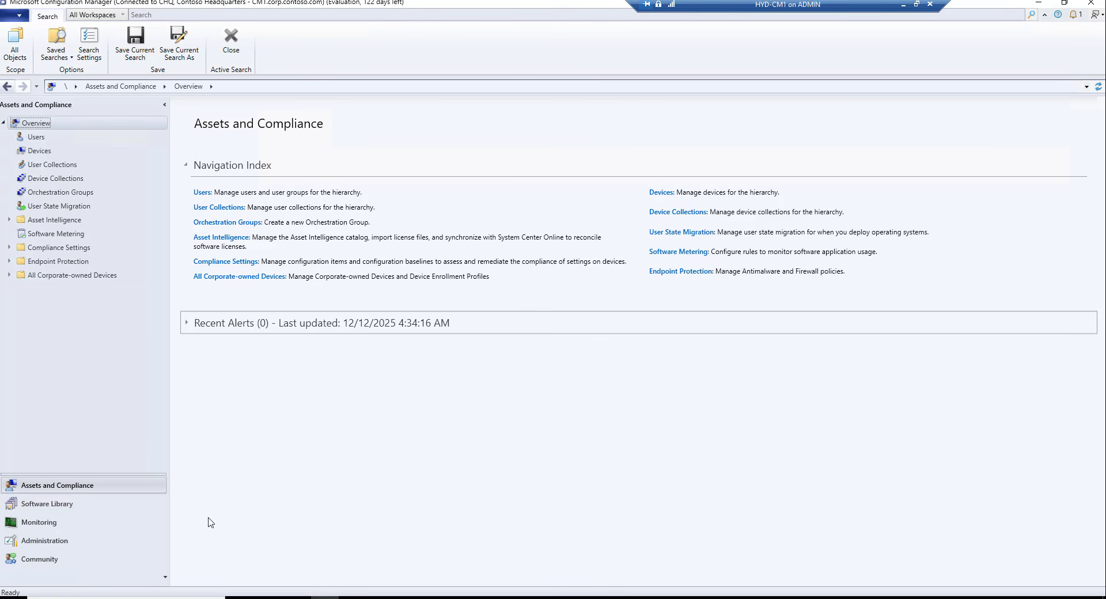
Show the Packages list under Application Management in the Software Library workspace.
{"action": "left_click", "coordinate": [54, 488]}
{"action": "left_click", "coordinate": [78, 505]}
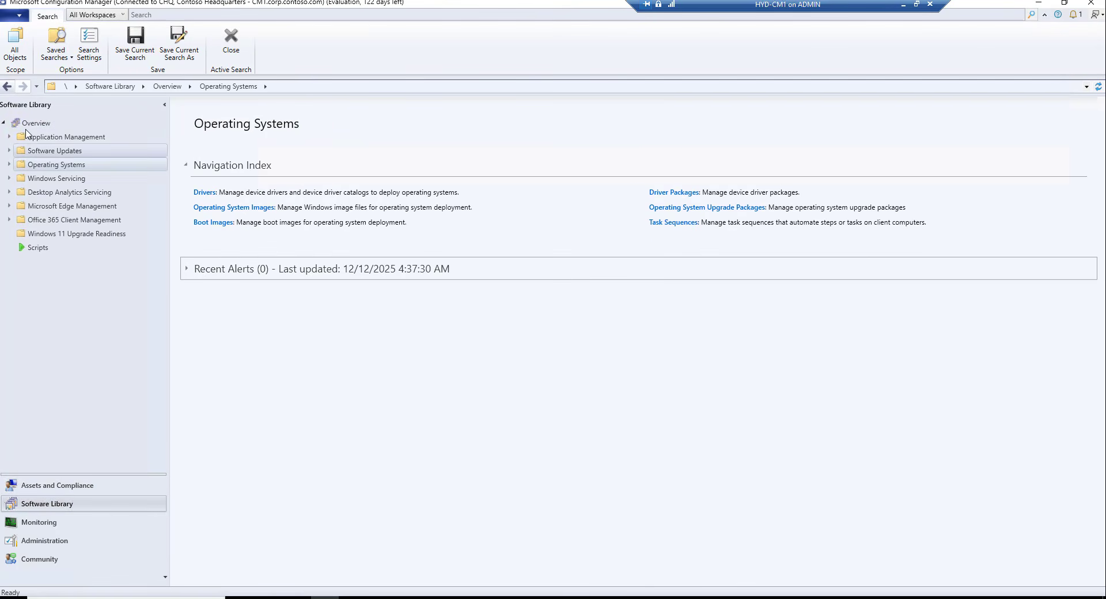
{"action": "left_click", "coordinate": [8, 136]}
{"action": "left_click", "coordinate": [53, 151]}
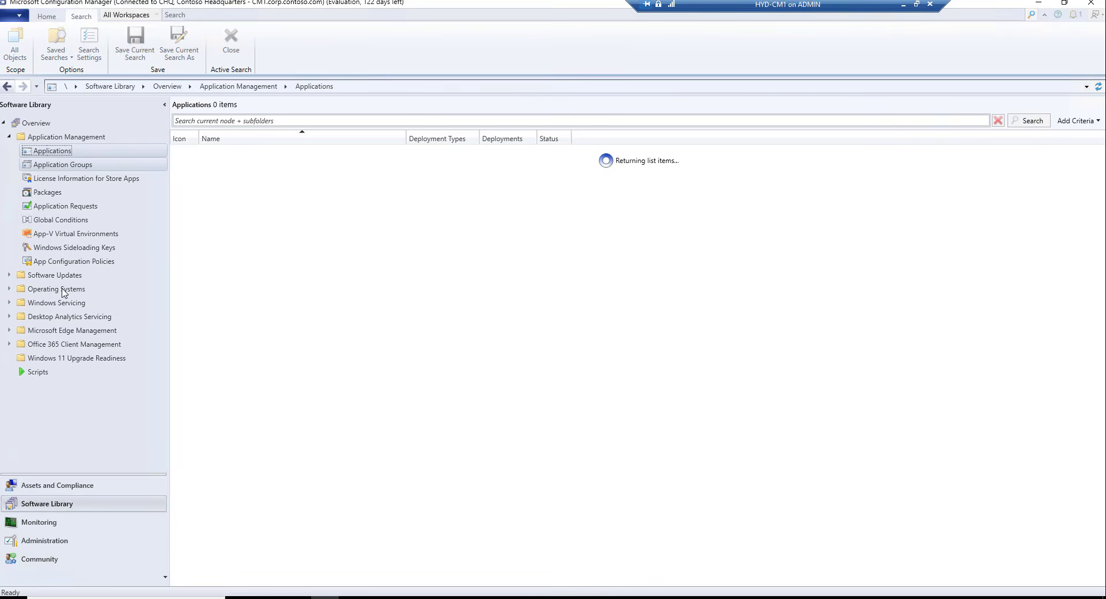
{"action": "left_click", "coordinate": [62, 165]}
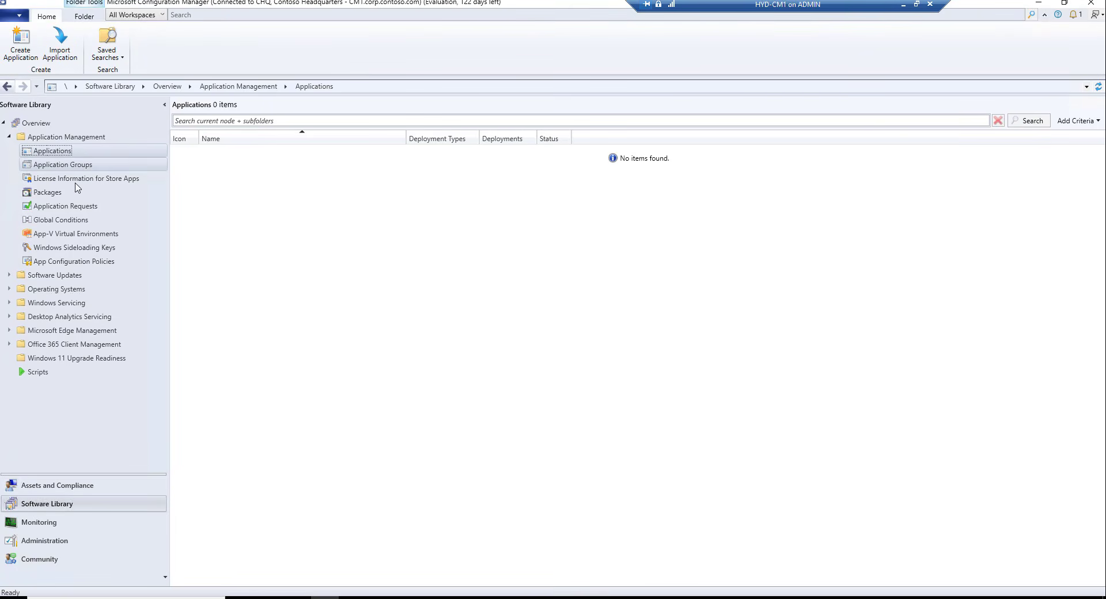
{"action": "left_click", "coordinate": [55, 194]}
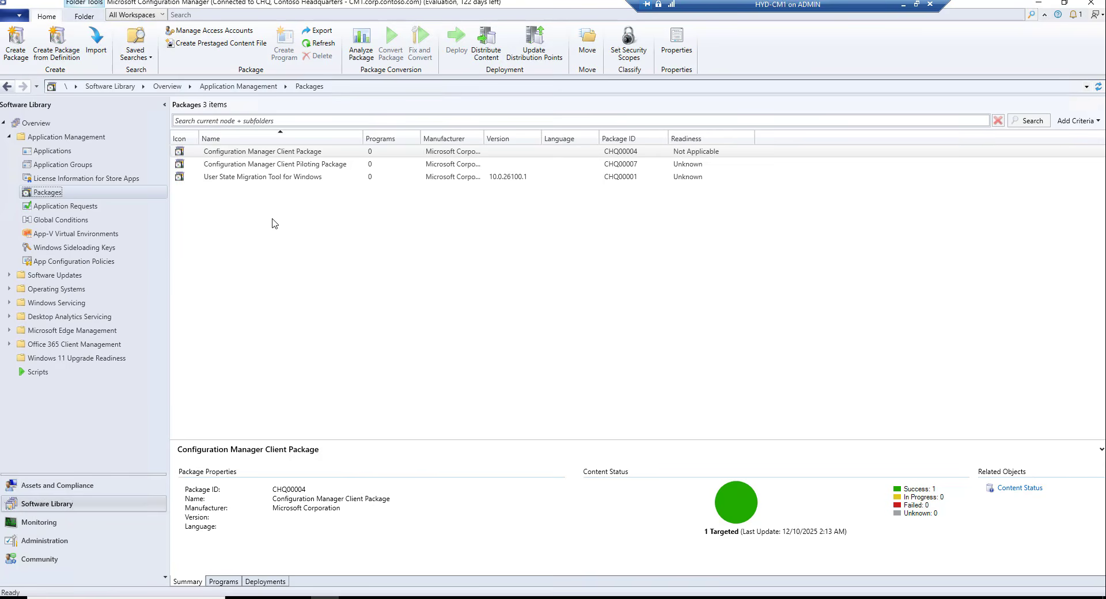
Check the source folder path in the User State Migration Tool for Windows package properties, leaving the properties unchanged.
{"action": "left_click", "coordinate": [264, 179]}
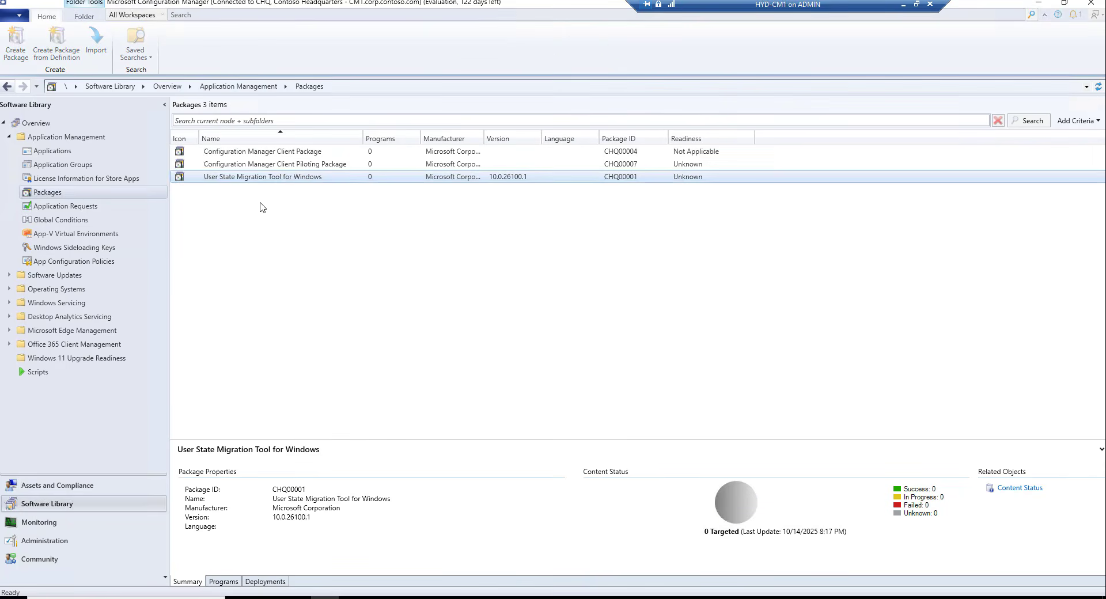
{"action": "right_click", "coordinate": [337, 176]}
{"action": "left_click", "coordinate": [392, 398]}
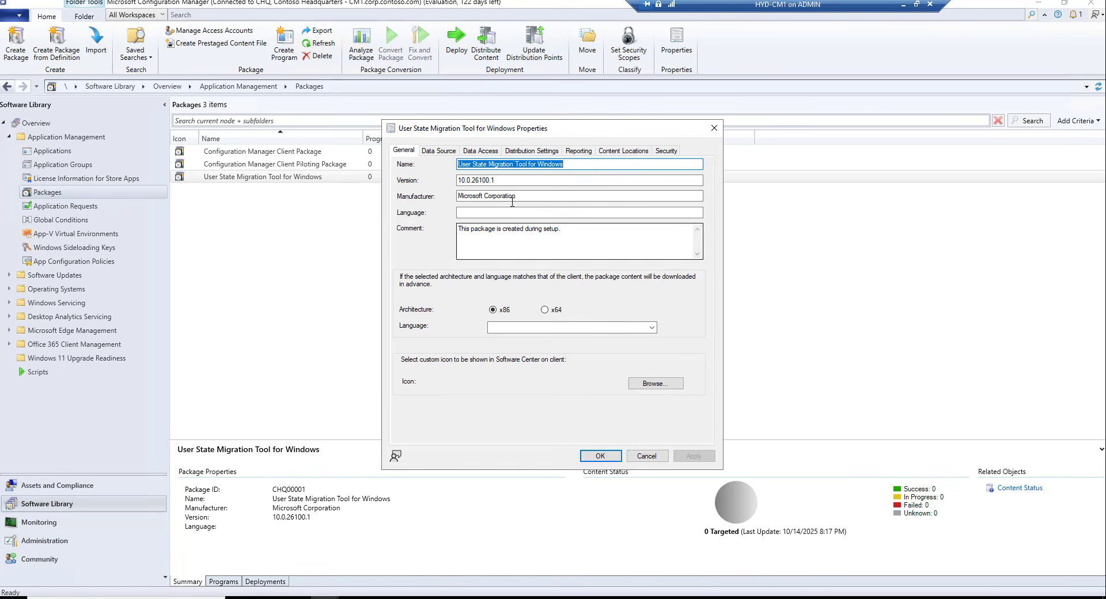
{"action": "left_click", "coordinate": [441, 150]}
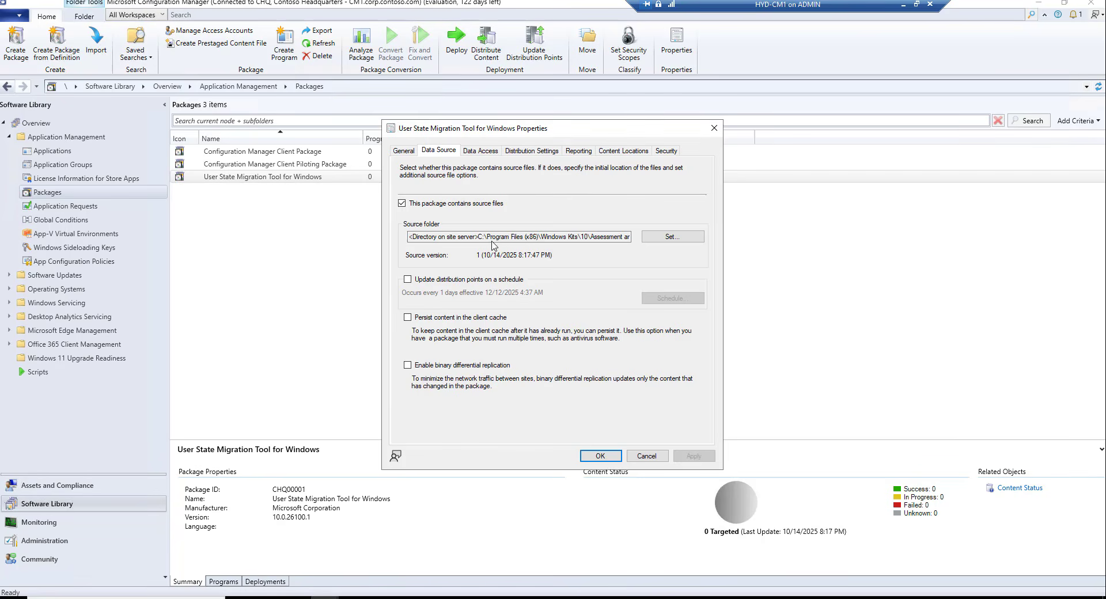
{"action": "left_click_drag", "start_coordinate": [493, 242], "coordinate": [730, 245]}
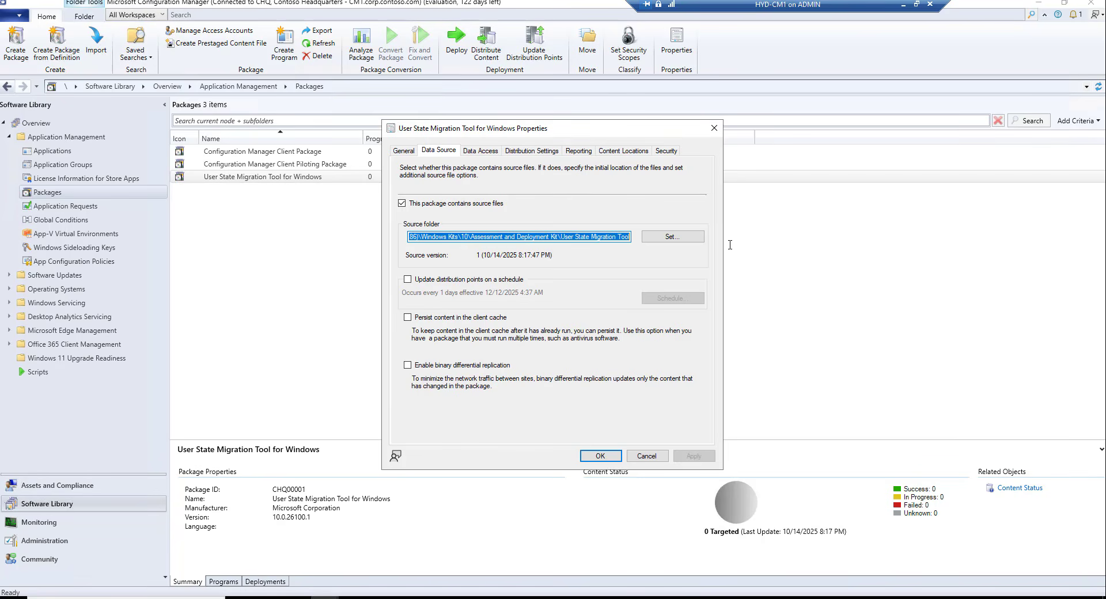
{"action": "left_click", "coordinate": [646, 456]}
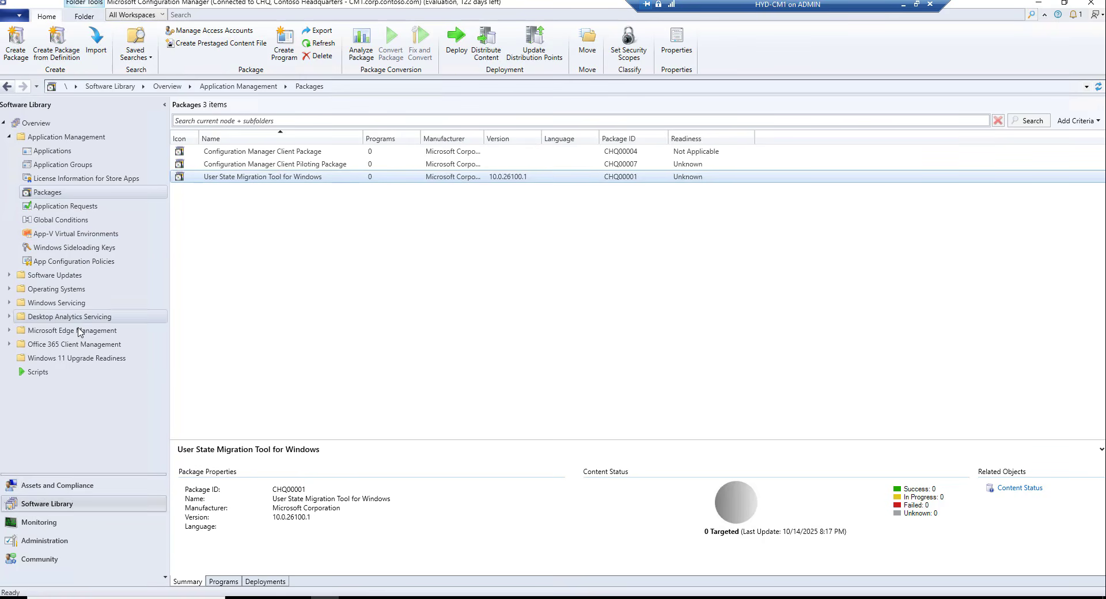
Show the Boot Images under Operating Systems, review the x64 image's summary and select the arm64 image.
{"action": "left_click", "coordinate": [8, 288]}
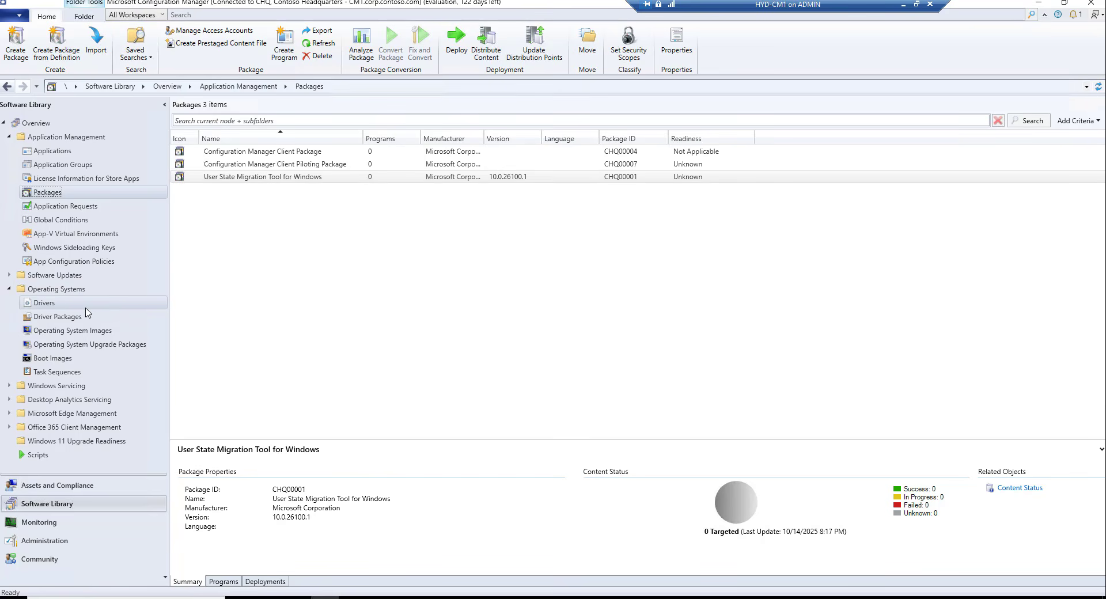
{"action": "left_click", "coordinate": [73, 358]}
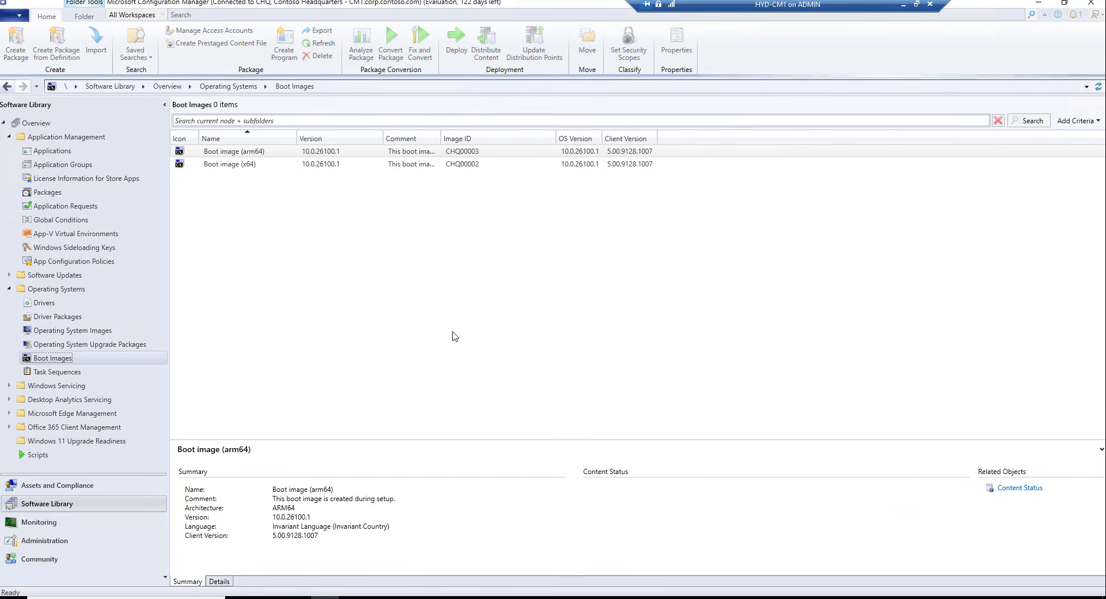
{"action": "left_click", "coordinate": [301, 165]}
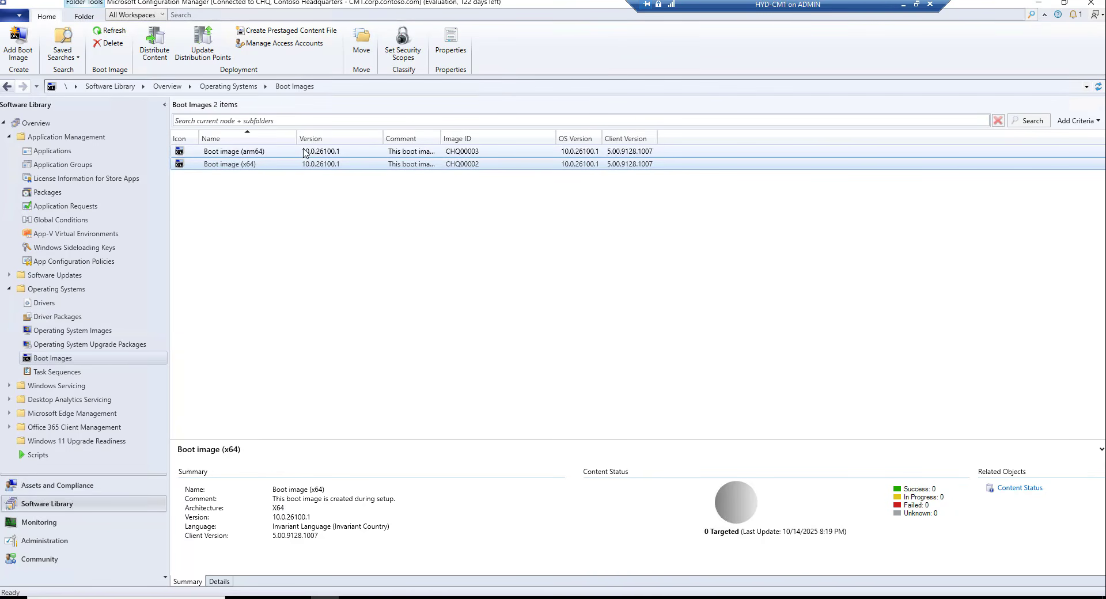
{"action": "left_click", "coordinate": [304, 149]}
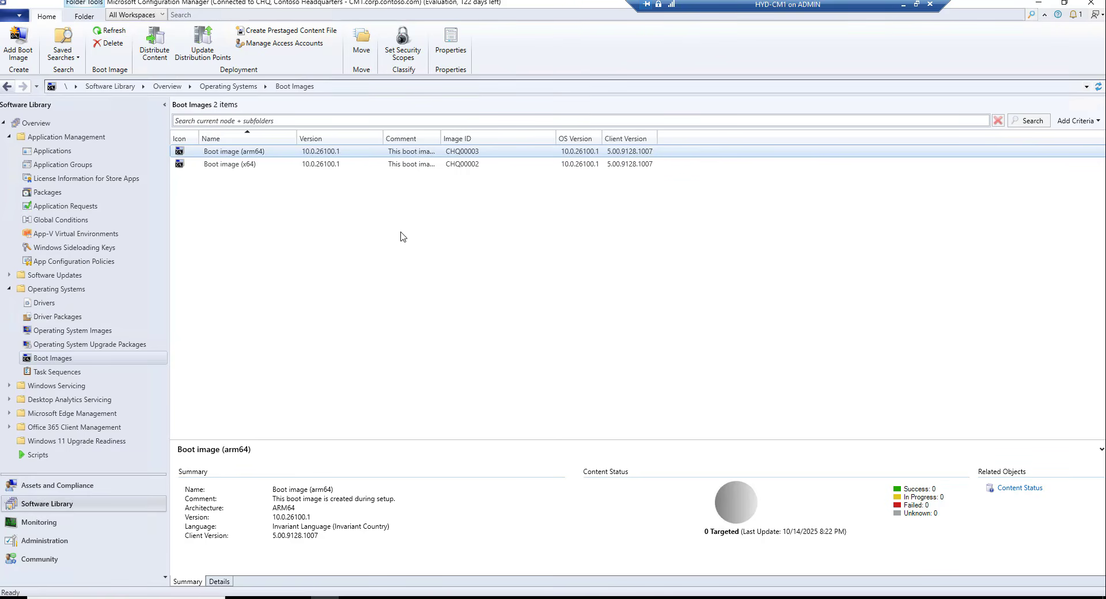
Start distributing the arm64 boot image's content and bring up the destination types that can be added.
{"action": "right_click", "coordinate": [331, 151]}
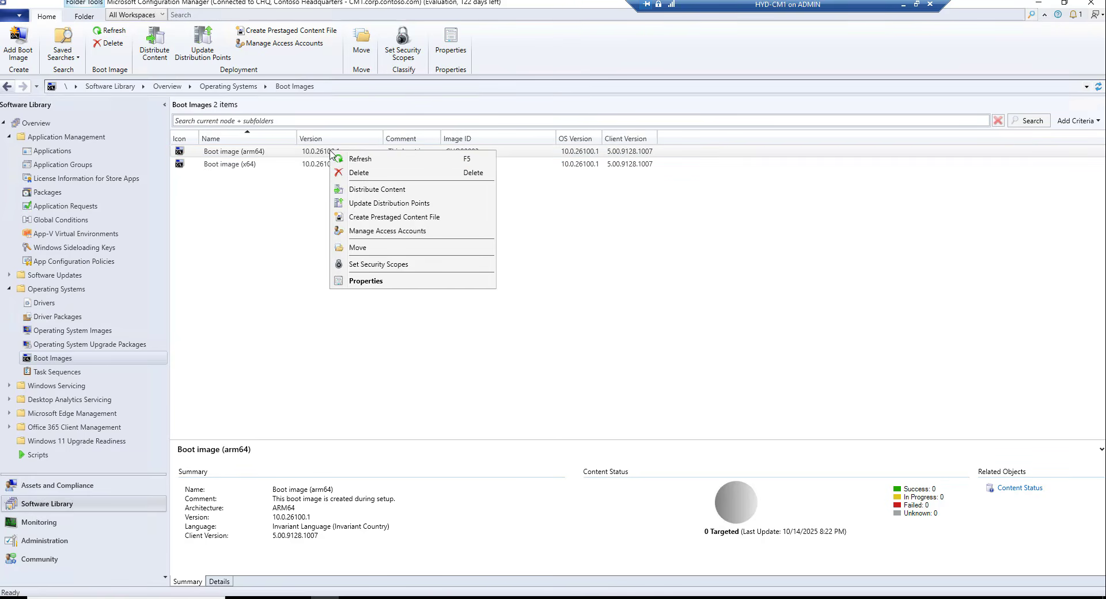
{"action": "left_click", "coordinate": [412, 190]}
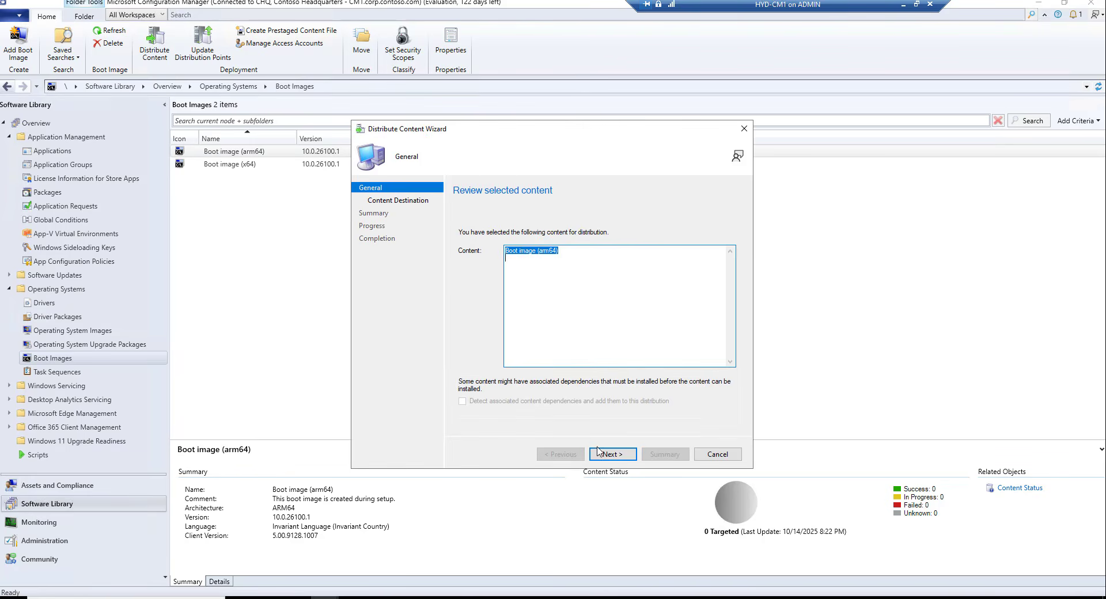
{"action": "left_click", "coordinate": [619, 459]}
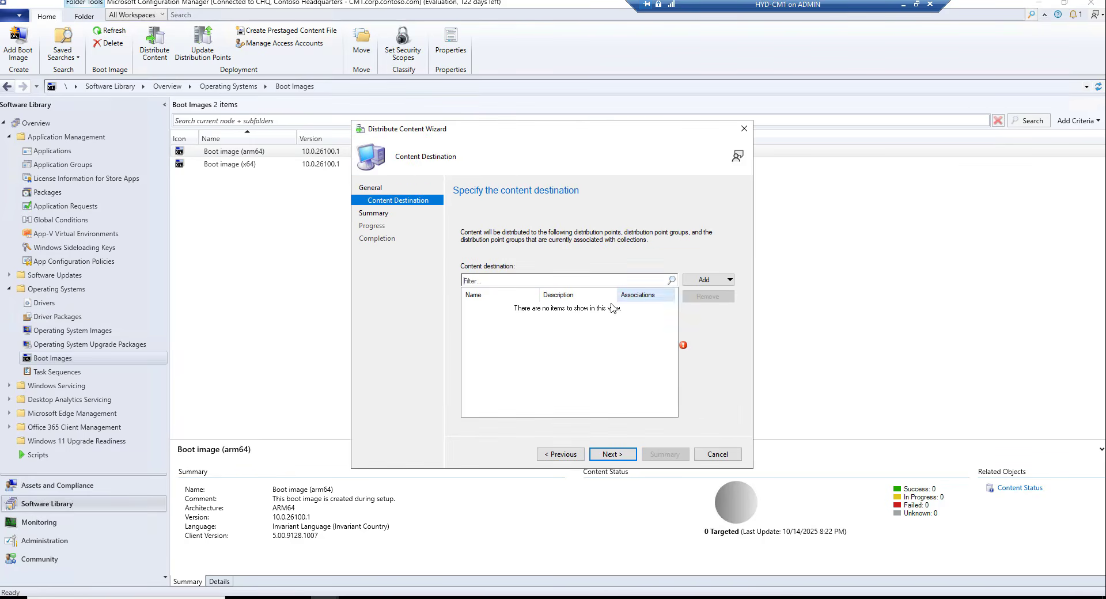
{"action": "left_click", "coordinate": [712, 287]}
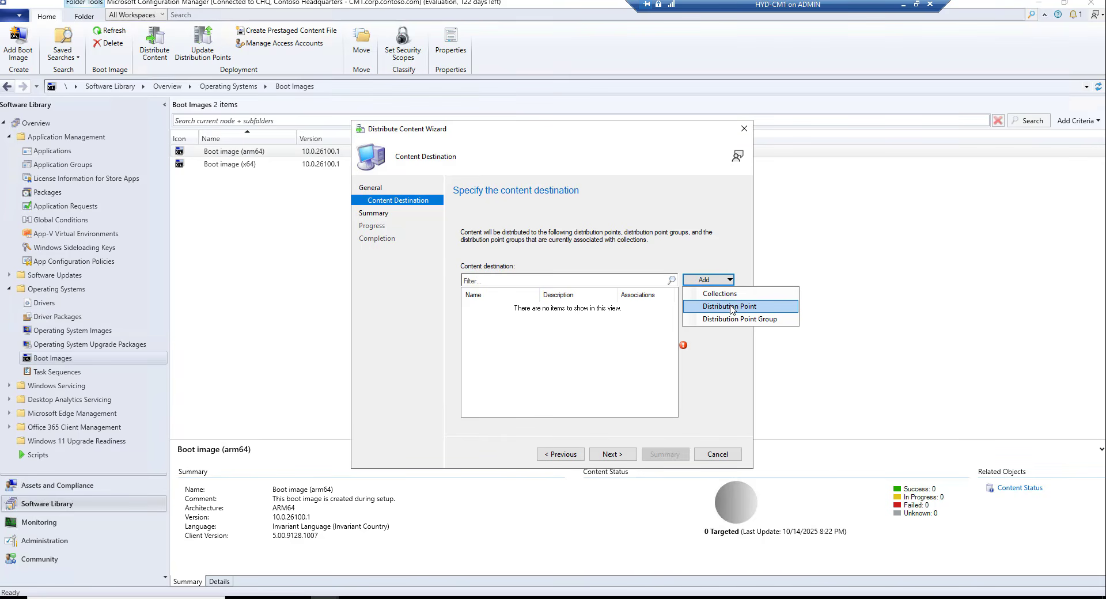
{"action": "left_click", "coordinate": [732, 309]}
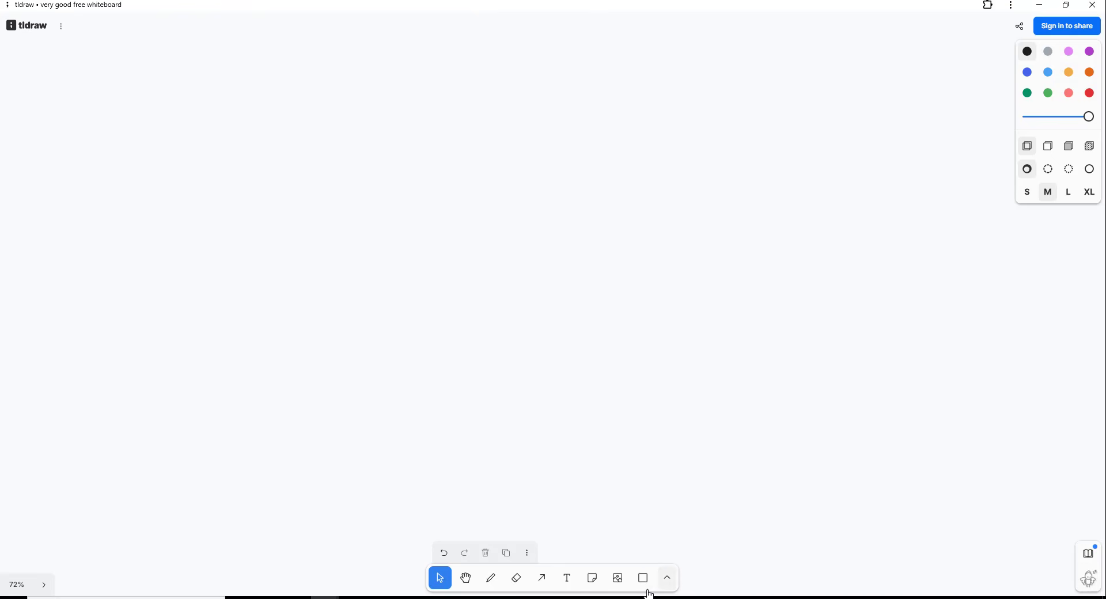
Switch to the tldraw whiteboard and draw a large rectangle labelled "East us 1".
{"action": "left_click", "coordinate": [641, 582]}
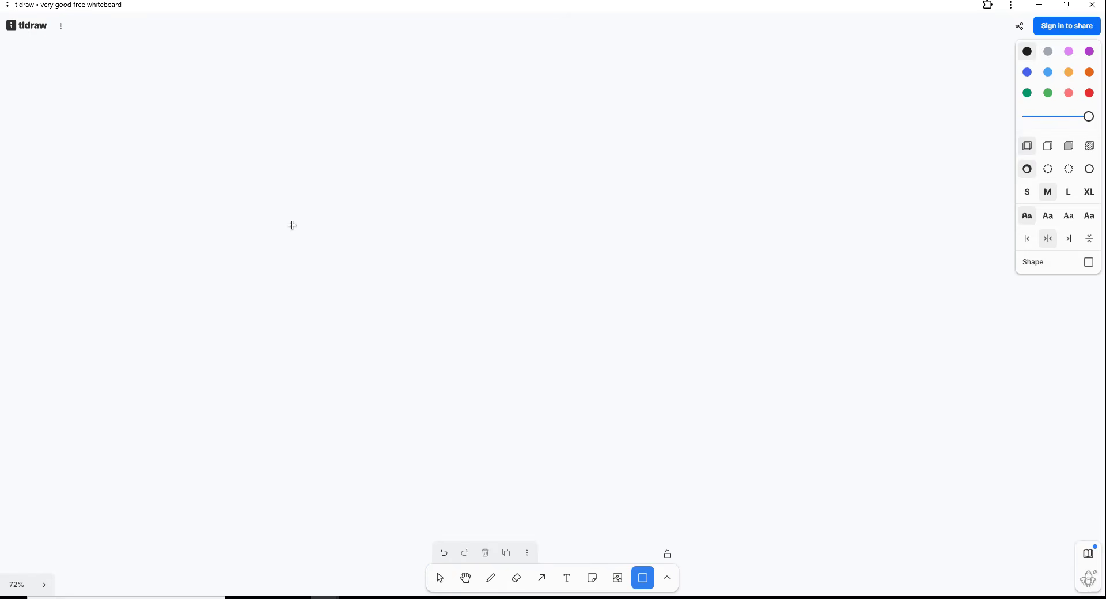
{"action": "left_click_drag", "start_coordinate": [285, 216], "coordinate": [447, 311]}
{"action": "key", "text": "Return"}
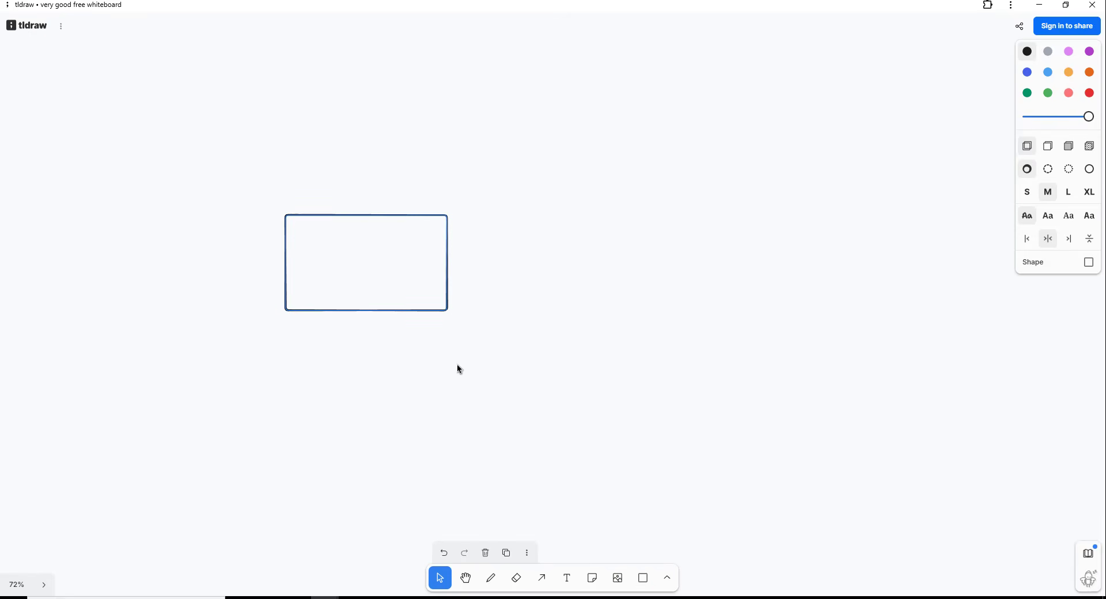
{"action": "type", "text": "East us 1"}
{"action": "left_click", "coordinate": [654, 438]}
Draw a second rectangle of similar size beside the first one and label it "East us 2".
{"action": "left_click", "coordinate": [643, 578]}
{"action": "left_click_drag", "start_coordinate": [548, 211], "coordinate": [707, 303]}
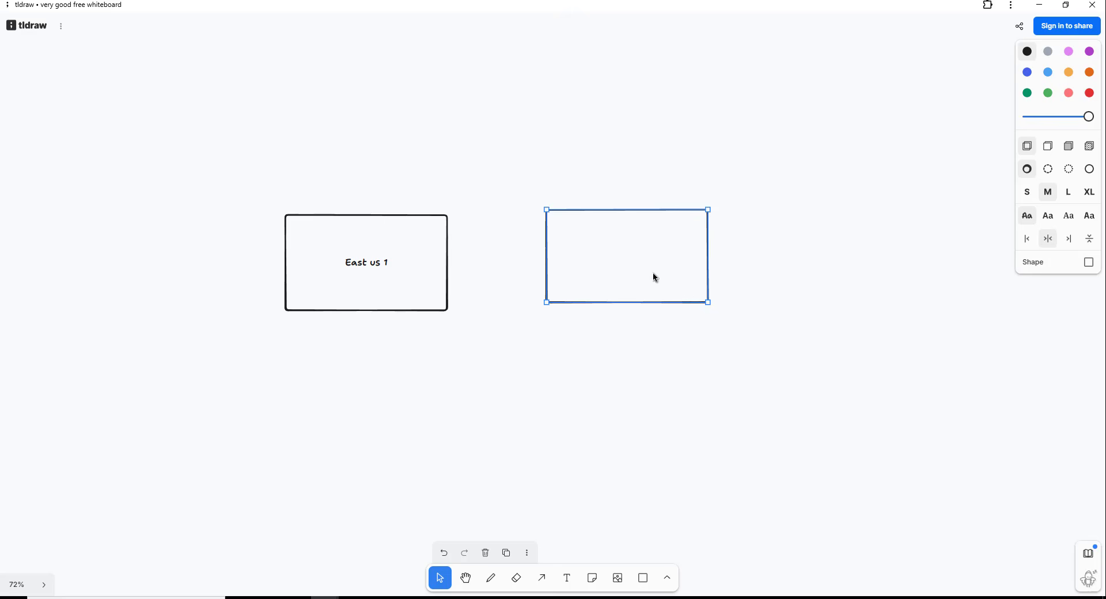
{"action": "double_click", "coordinate": [654, 285]}
{"action": "type", "text": "East us 2"}
{"action": "left_click", "coordinate": [671, 374]}
Place two small empty boxes side by side in the lower part of the East us 1 rectangle.
{"action": "left_click", "coordinate": [643, 578]}
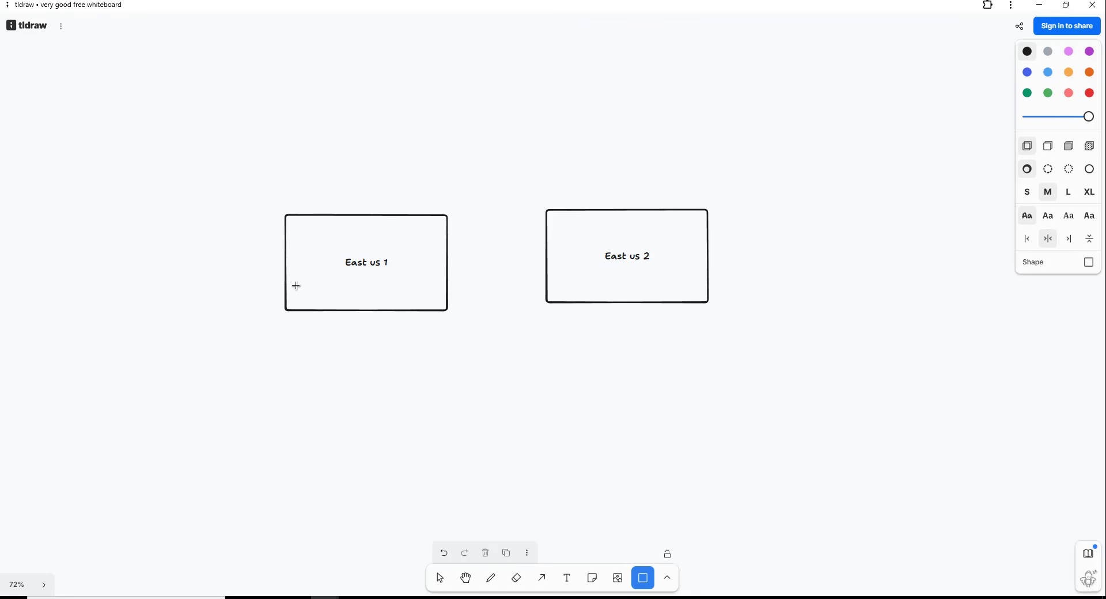
{"action": "left_click_drag", "start_coordinate": [293, 284], "coordinate": [358, 300]}
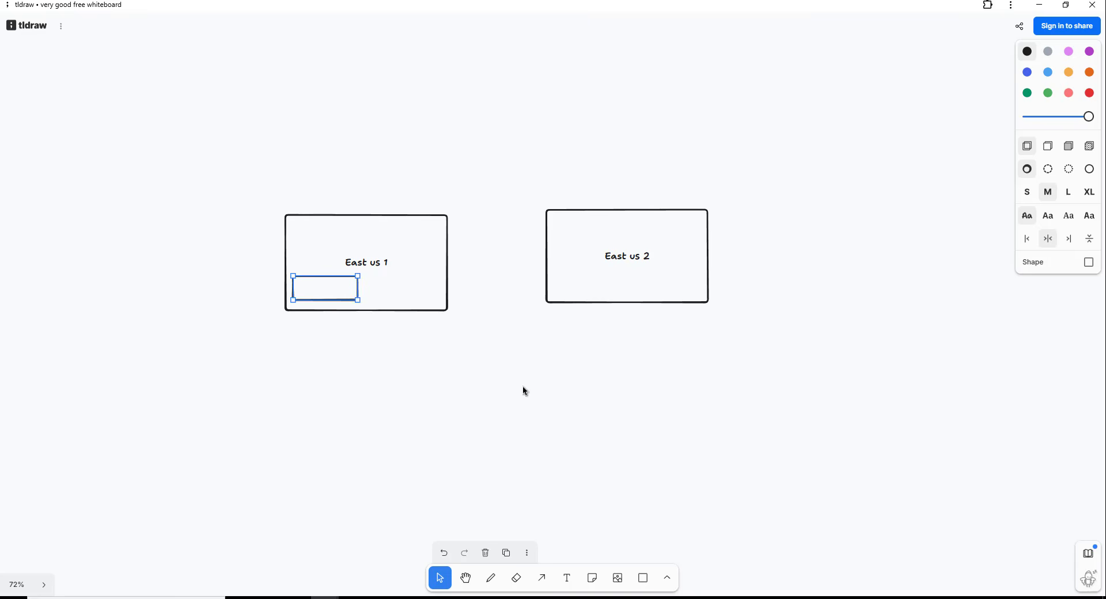
{"action": "left_click", "coordinate": [523, 386]}
{"action": "left_click", "coordinate": [337, 298]}
{"action": "left_click_drag", "start_coordinate": [361, 294], "coordinate": [414, 290]}
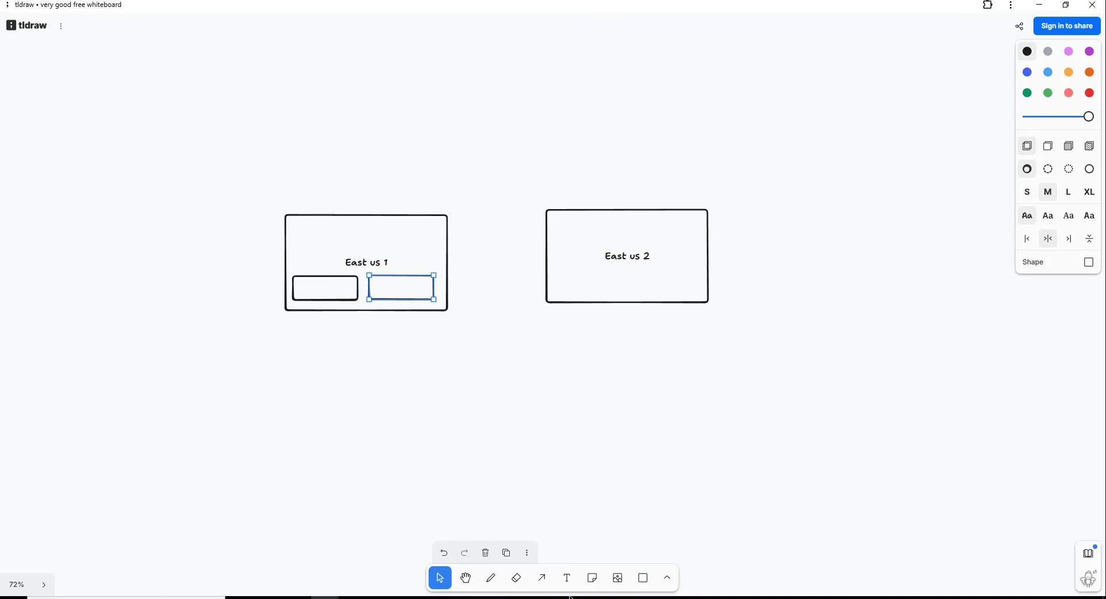
Draw a row of three small empty boxes below the East us 1 rectangle.
{"action": "left_click", "coordinate": [642, 577]}
{"action": "left_click_drag", "start_coordinate": [284, 352], "coordinate": [382, 364]}
{"action": "key", "text": "r"}
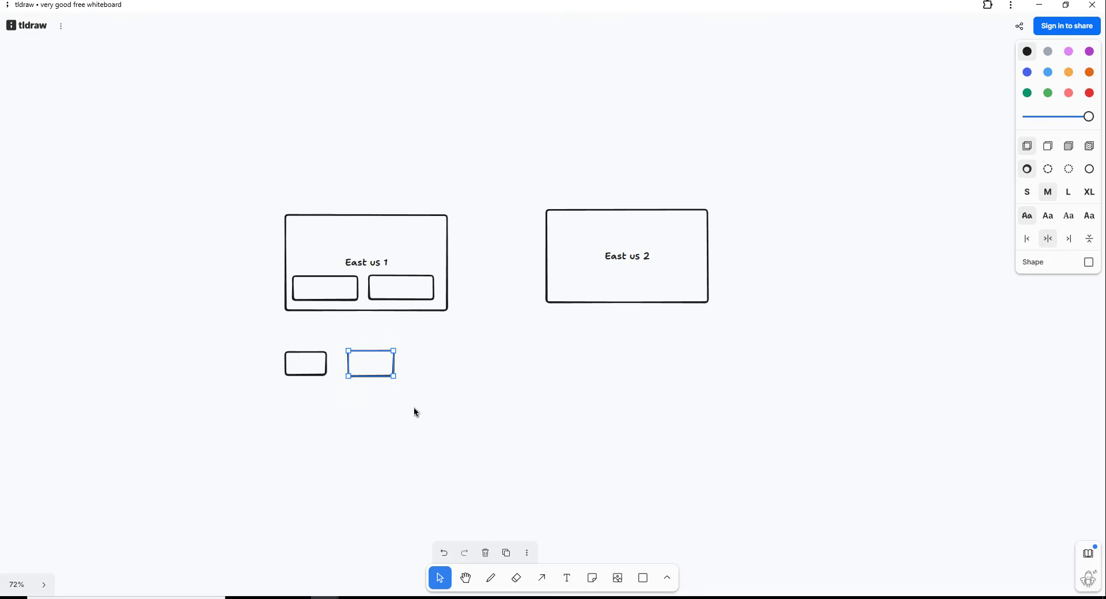
{"action": "left_click_drag", "start_coordinate": [641, 576], "coordinate": [634, 563]}
{"action": "left_click", "coordinate": [428, 362]}
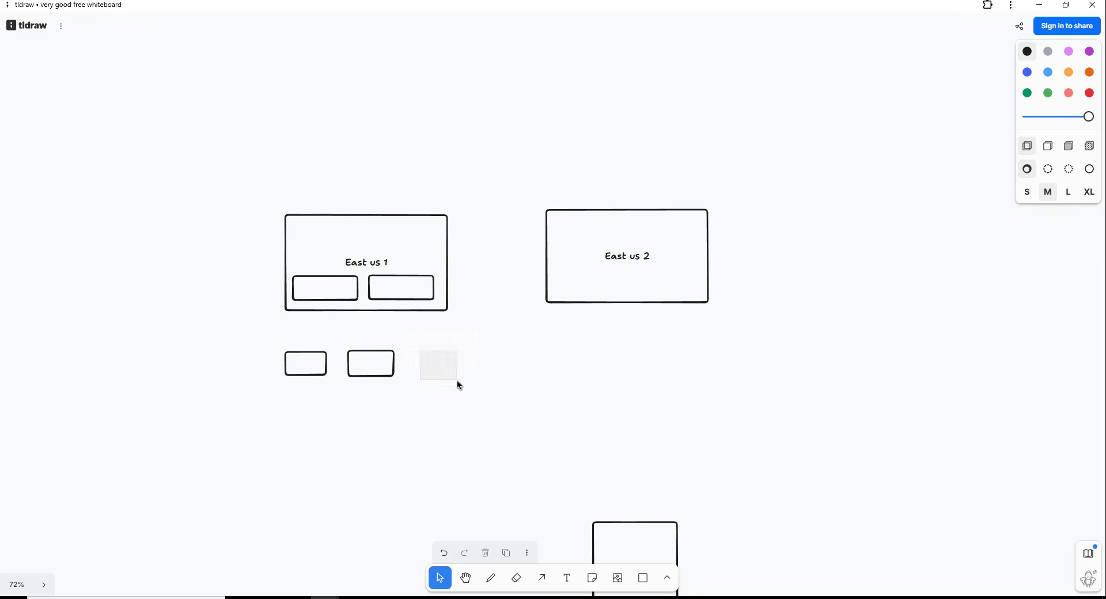
{"action": "left_click", "coordinate": [643, 578]}
{"action": "mouse_move", "coordinate": [411, 355]}
{"action": "left_mouse_down"}
{"action": "mouse_move", "coordinate": [456, 381]}
{"action": "mouse_move", "coordinate": [439, 365]}
{"action": "left_mouse_up"}
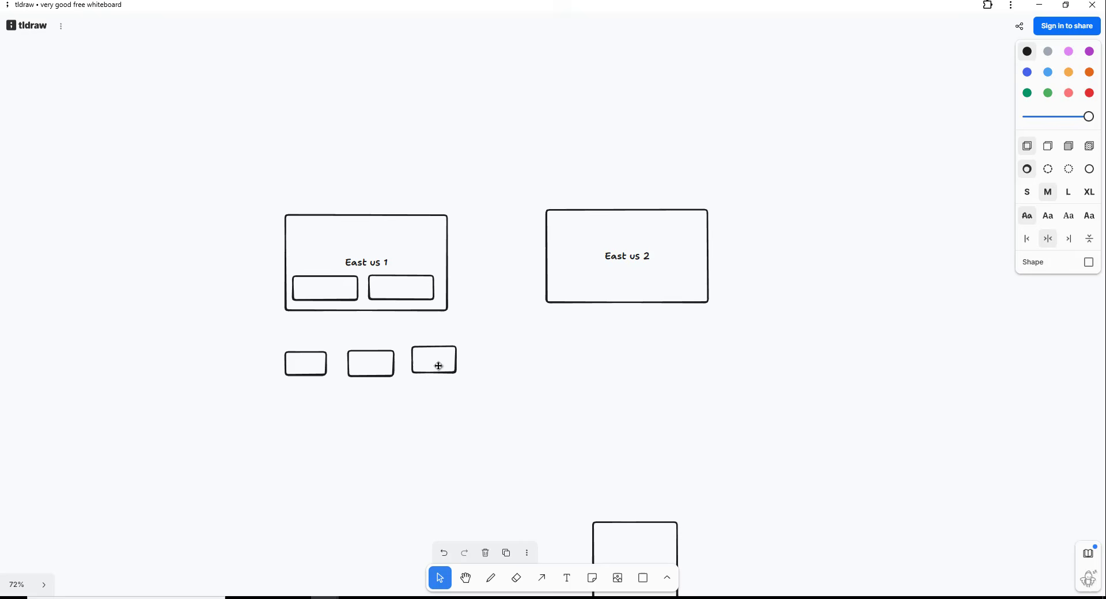
Enclose the two small boxes inside East us 1 in a rectangle and label it "DG" just above.
{"action": "left_click", "coordinate": [642, 577]}
{"action": "left_click_drag", "start_coordinate": [290, 269], "coordinate": [441, 306]}
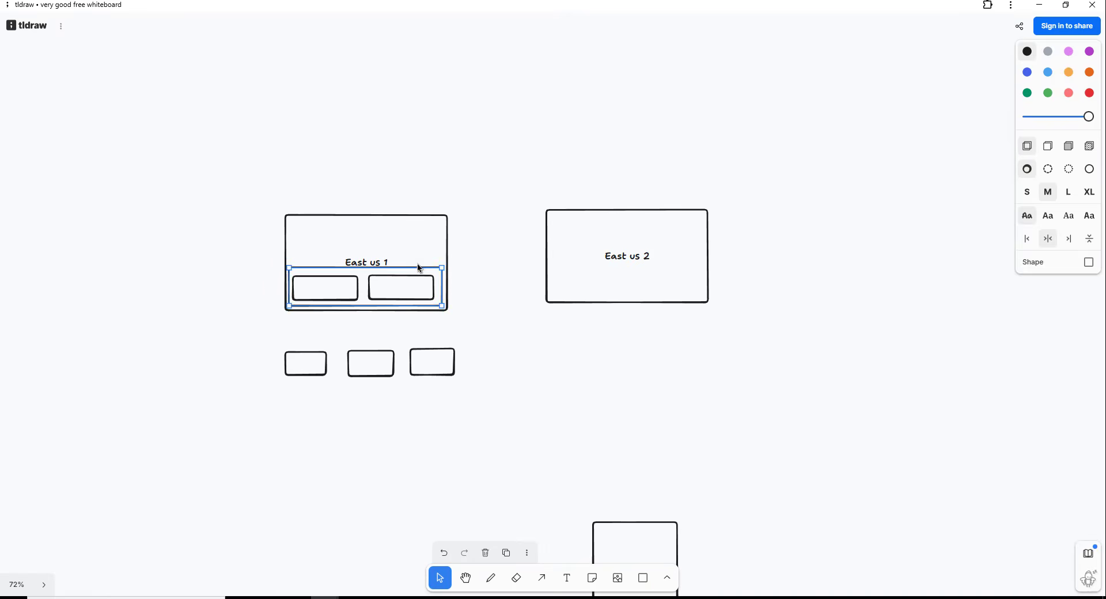
{"action": "double_click", "coordinate": [418, 265]}
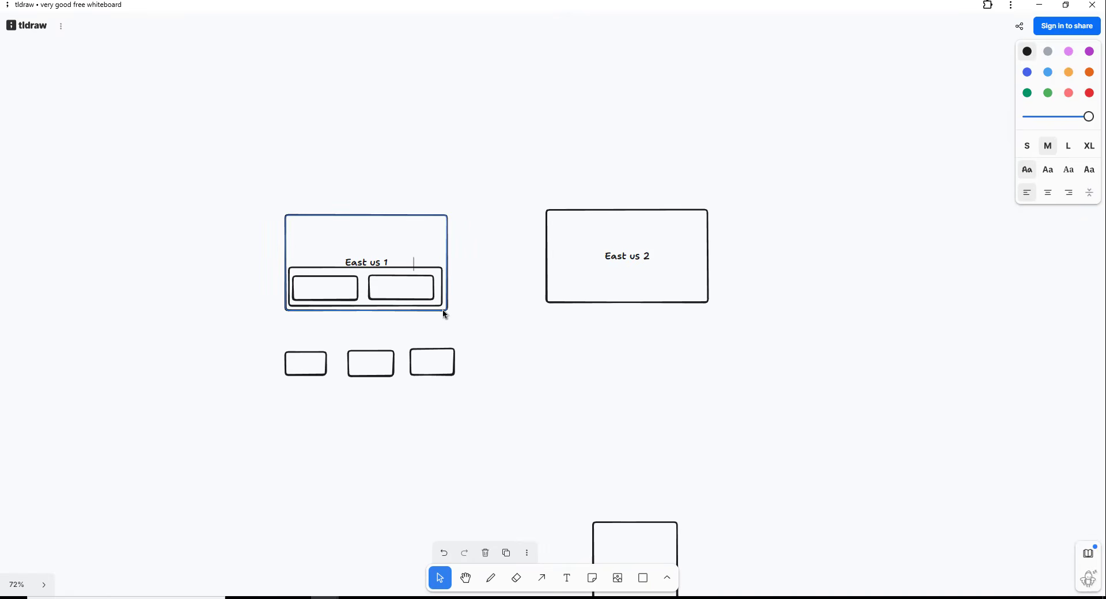
{"action": "type", "text": "DG"}
{"action": "left_click", "coordinate": [486, 323]}
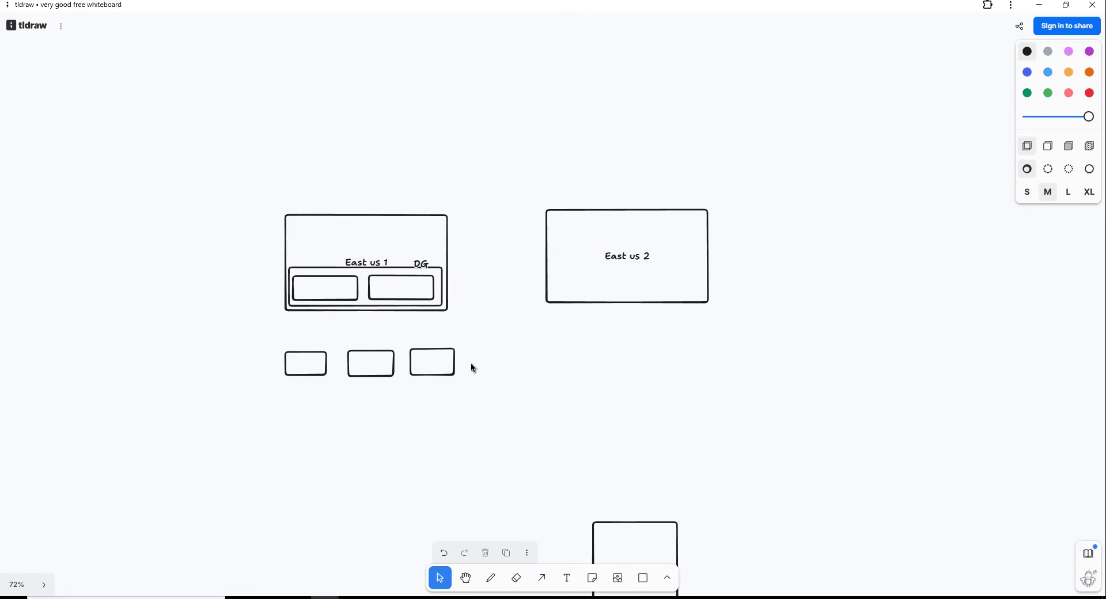
{"action": "left_click", "coordinate": [406, 288]}
{"action": "left_click", "coordinate": [337, 285]}
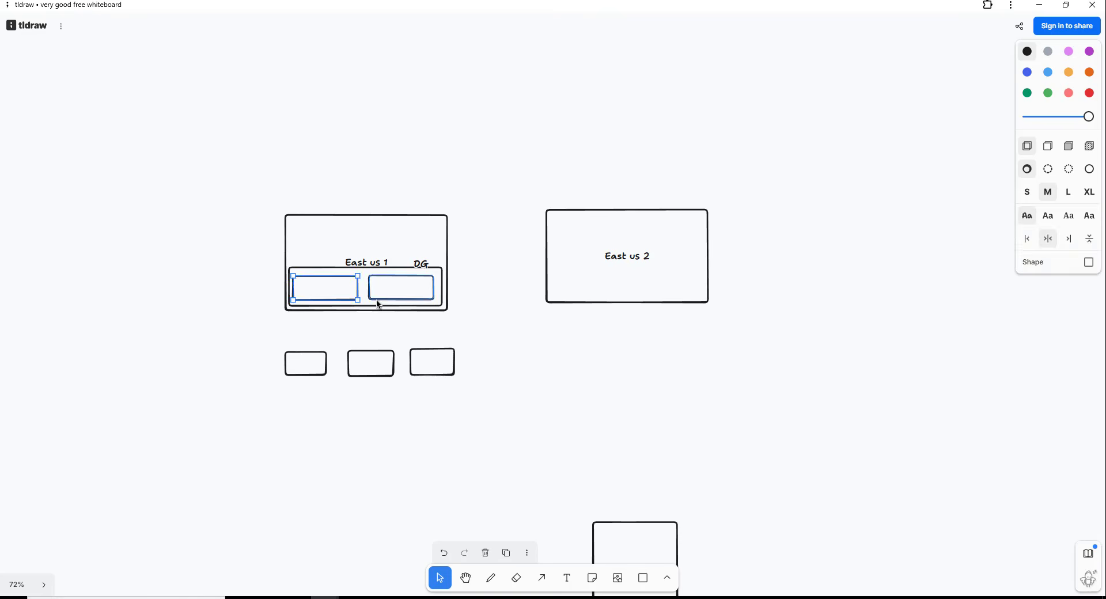
{"action": "left_click", "coordinate": [395, 290]}
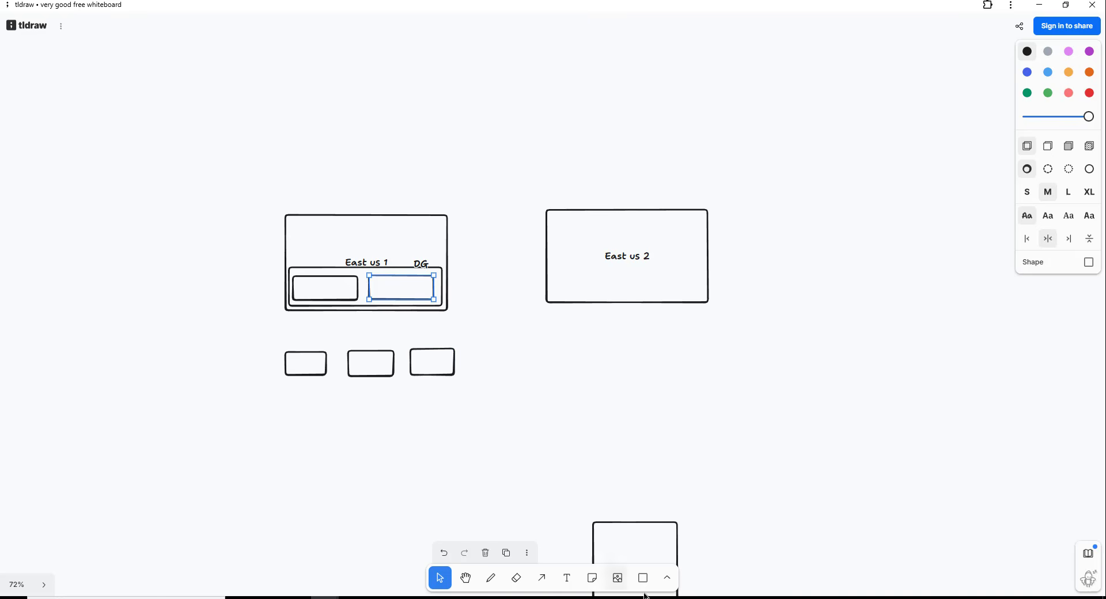
Draw one small box inside the East us 2 rectangle and another small box below that rectangle.
{"action": "key", "text": "r"}
{"action": "left_click_drag", "start_coordinate": [576, 279], "coordinate": [622, 295]}
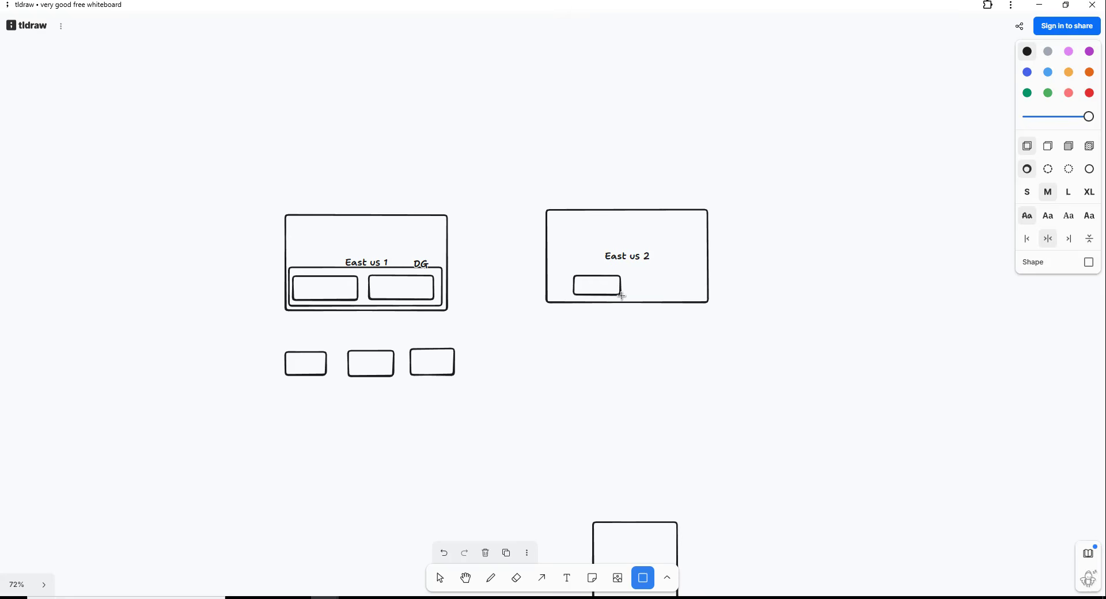
{"action": "double_click", "coordinate": [600, 293]}
{"action": "left_click", "coordinate": [645, 578]}
{"action": "mouse_move", "coordinate": [550, 360]}
{"action": "left_mouse_down"}
{"action": "mouse_move", "coordinate": [602, 400]}
{"action": "mouse_move", "coordinate": [585, 366]}
{"action": "left_mouse_up"}
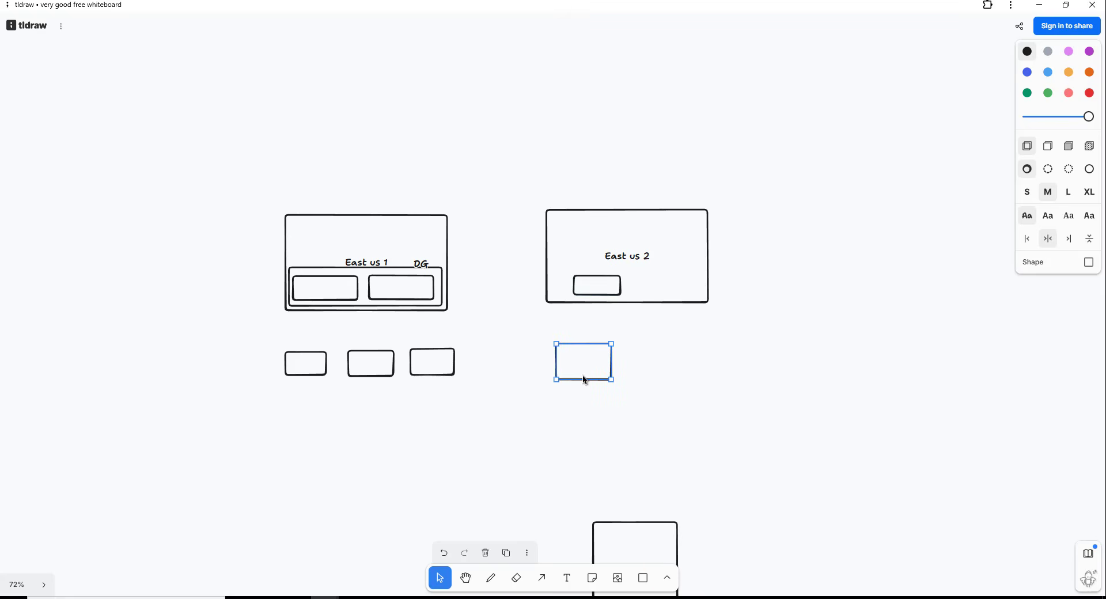
{"action": "left_click", "coordinate": [645, 375]}
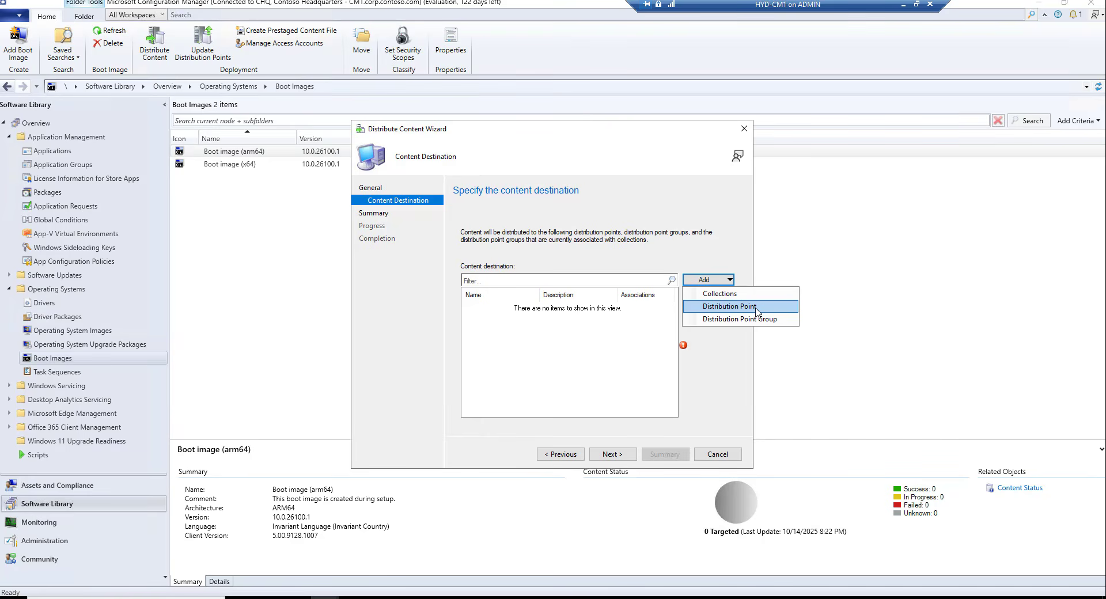
Add the distribution point CM1.CORP.CONTOSO.COM as a content destination for the boot image.
{"action": "left_click", "coordinate": [756, 312]}
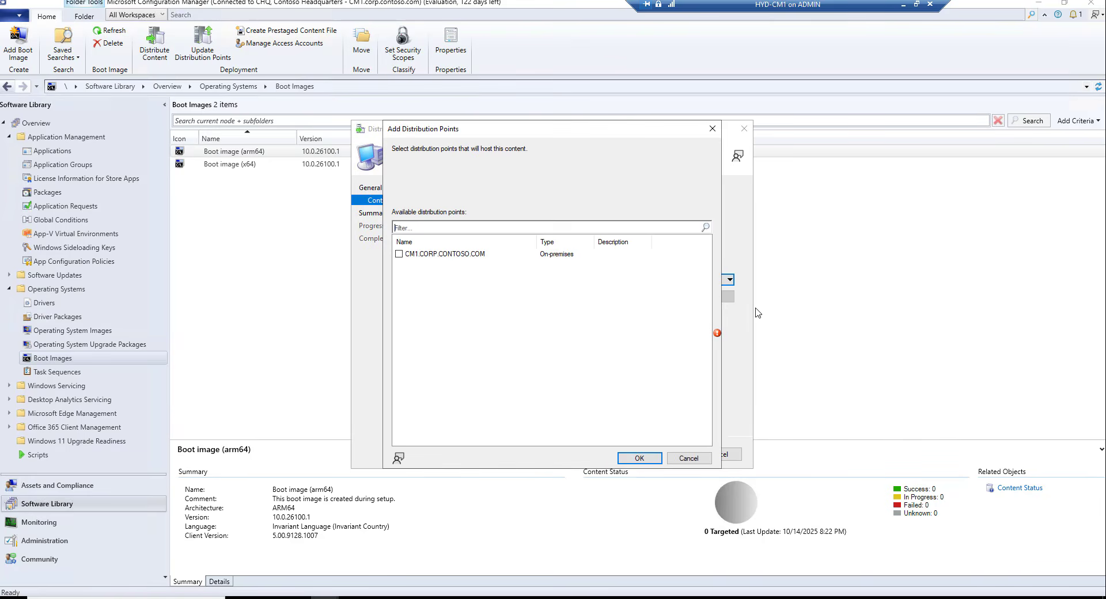
{"action": "left_click", "coordinate": [399, 254]}
{"action": "left_click", "coordinate": [640, 459]}
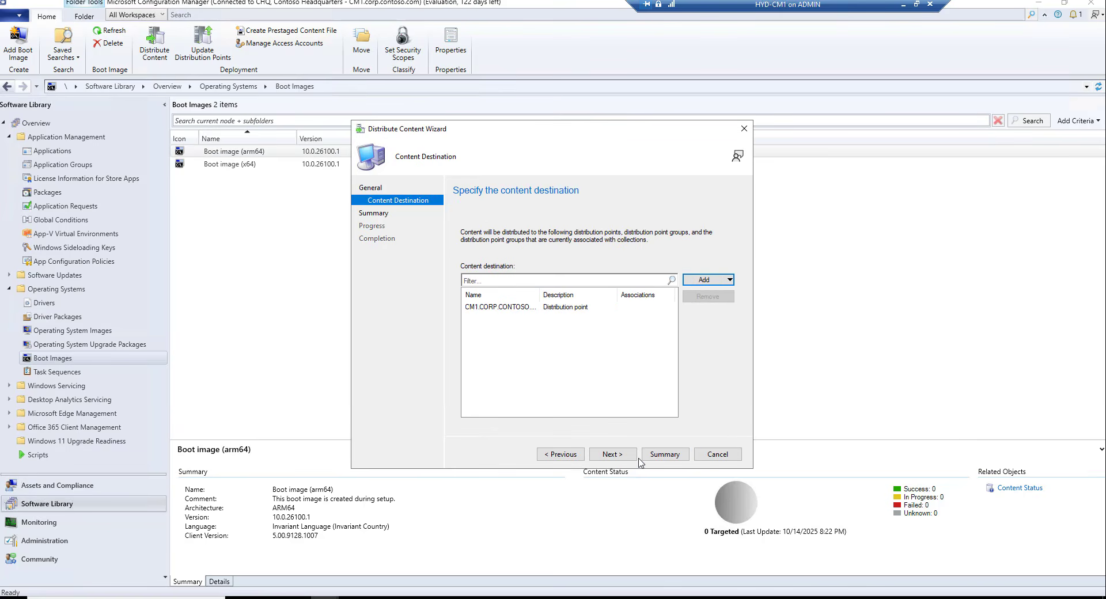
Accept the summarized settings to distribute the arm64 boot image, and close the completed wizard.
{"action": "left_click", "coordinate": [611, 455]}
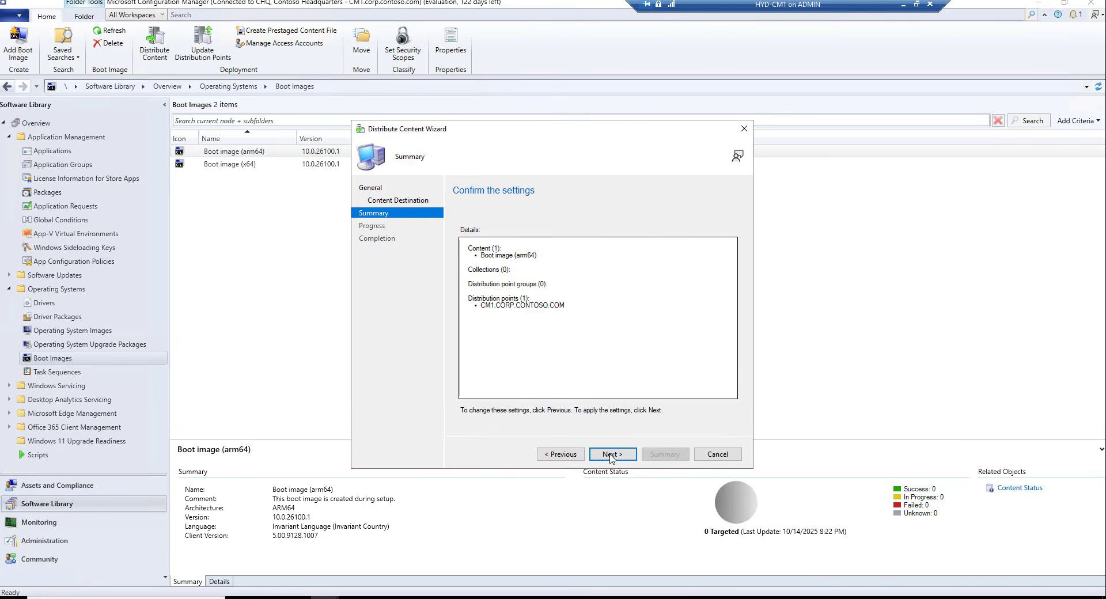
{"action": "left_click", "coordinate": [610, 454]}
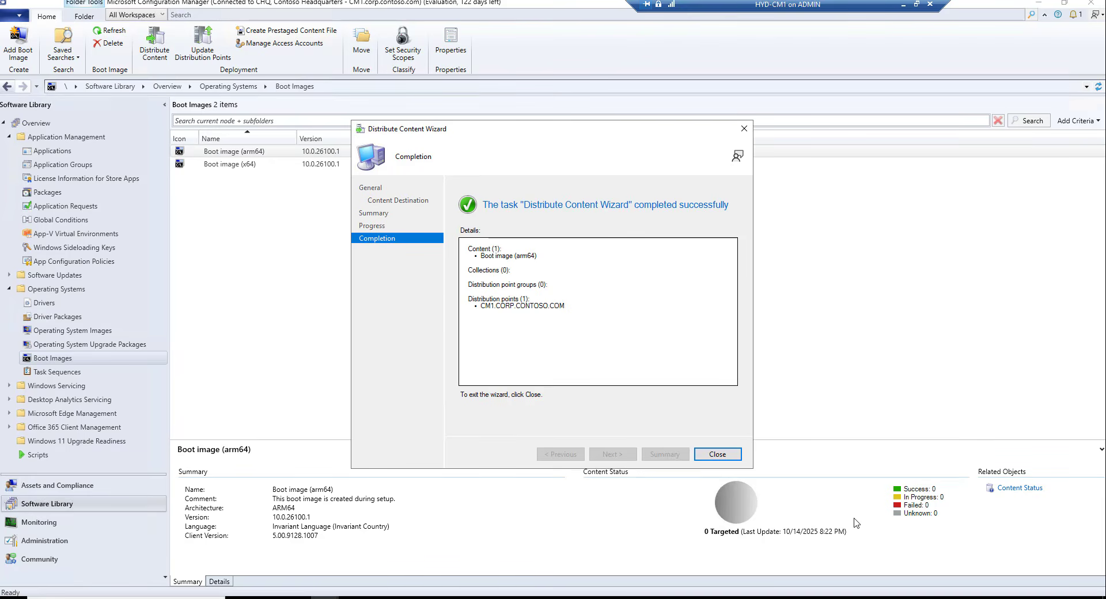
{"action": "left_click", "coordinate": [730, 457]}
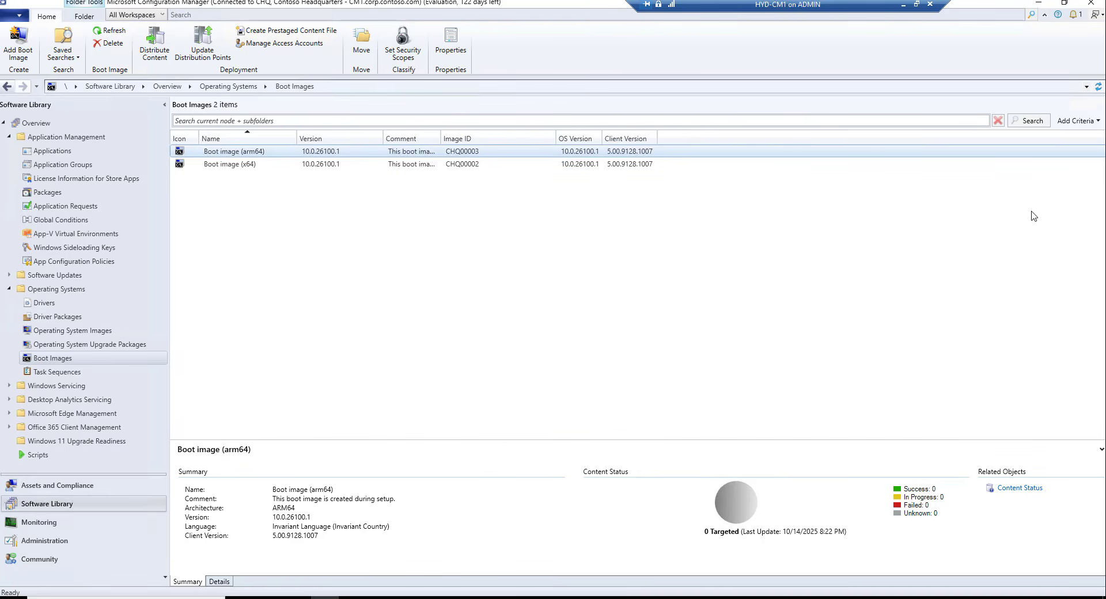
Refresh the boot image list and open the detailed content status of the arm64 boot image.
{"action": "left_click", "coordinate": [1098, 86]}
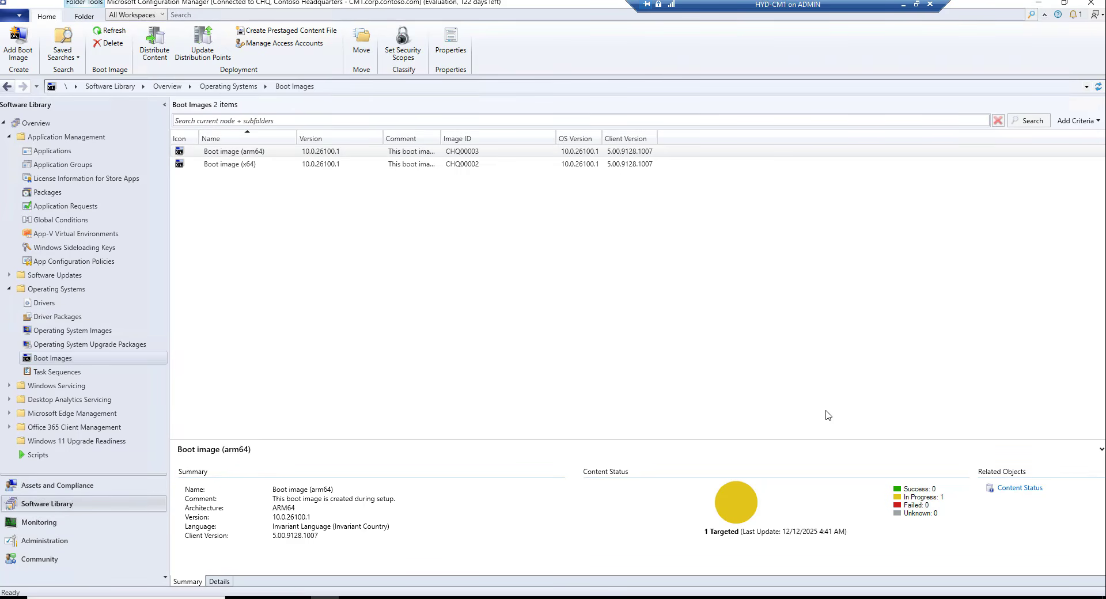
{"action": "left_click", "coordinate": [1023, 489]}
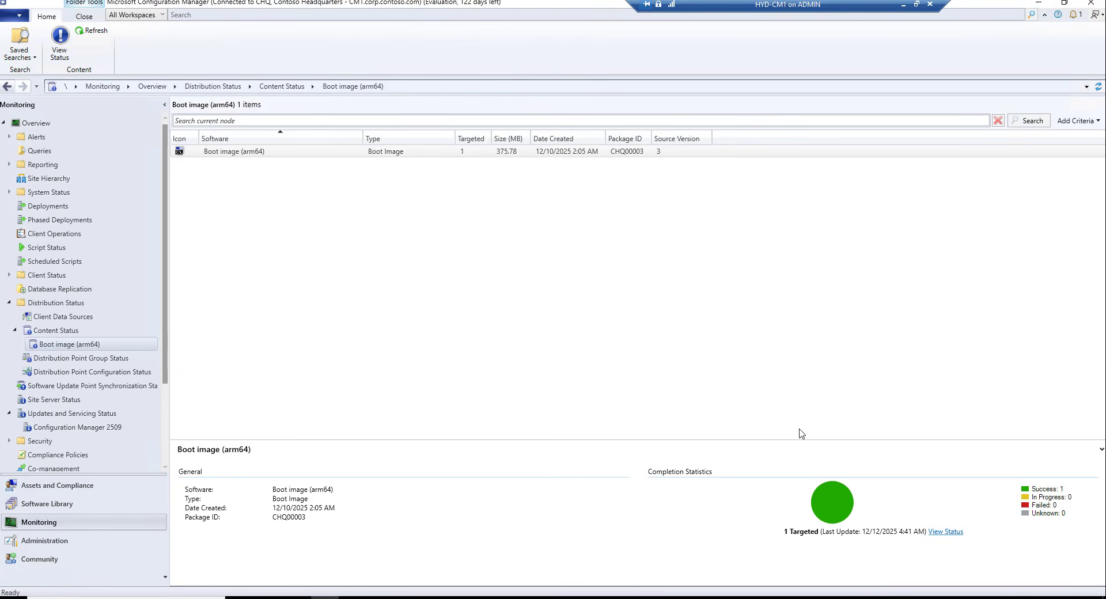
{"action": "left_click", "coordinate": [554, 153]}
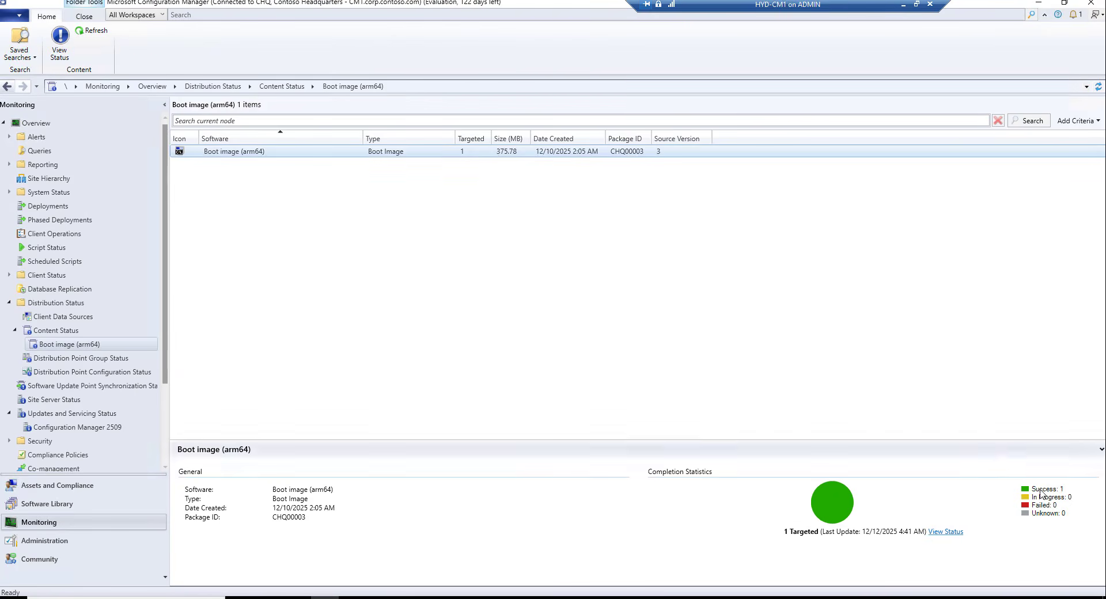
{"action": "left_click", "coordinate": [957, 533]}
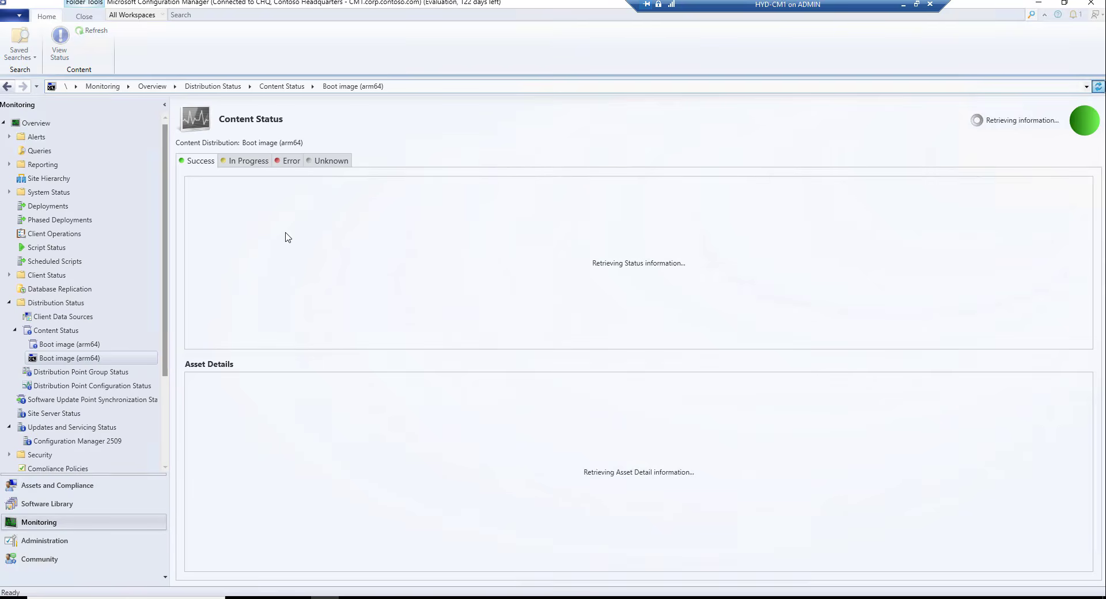
Review the in-progress, error and success results of the distribution, including the asset details for the distribution point.
{"action": "left_click", "coordinate": [257, 165]}
{"action": "left_click", "coordinate": [290, 162]}
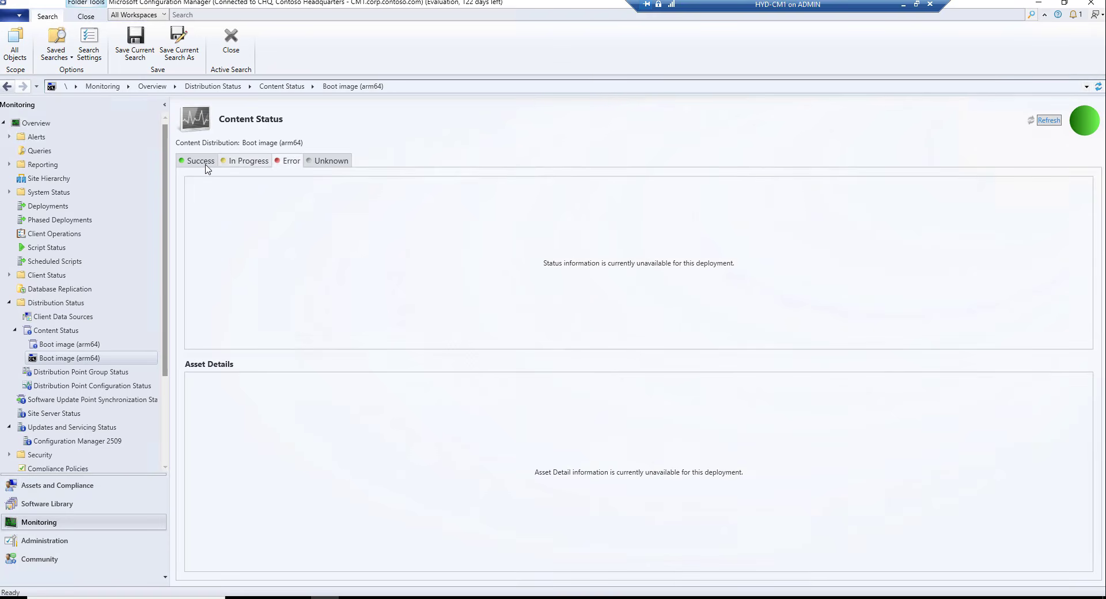
{"action": "left_click", "coordinate": [207, 167]}
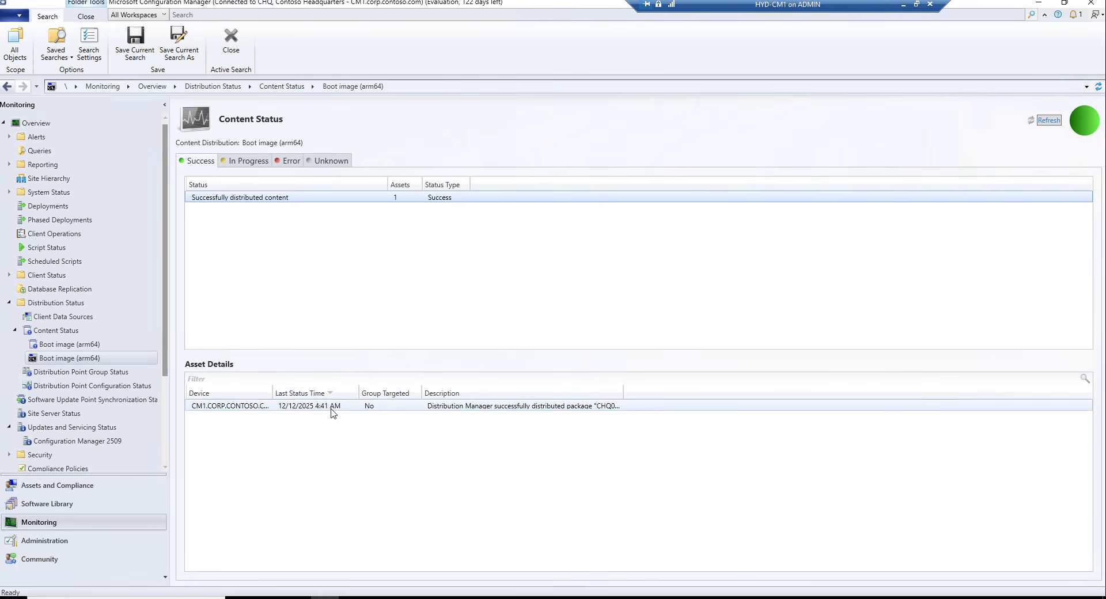
{"action": "left_click", "coordinate": [332, 407]}
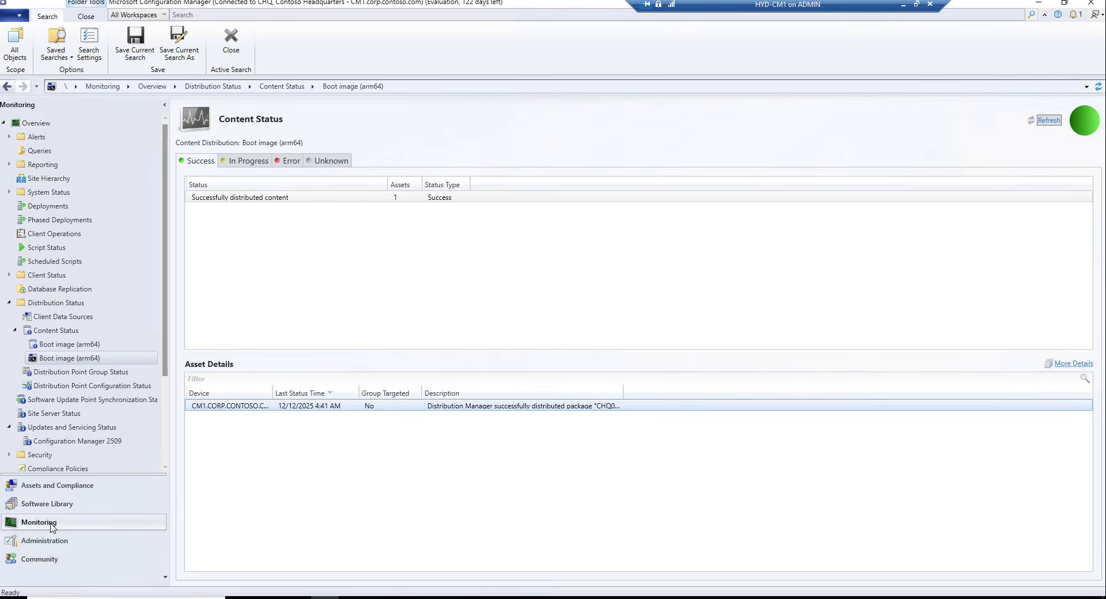
Return to the boot images in Software Library and check the arm64 image's content status summary.
{"action": "left_click", "coordinate": [56, 544]}
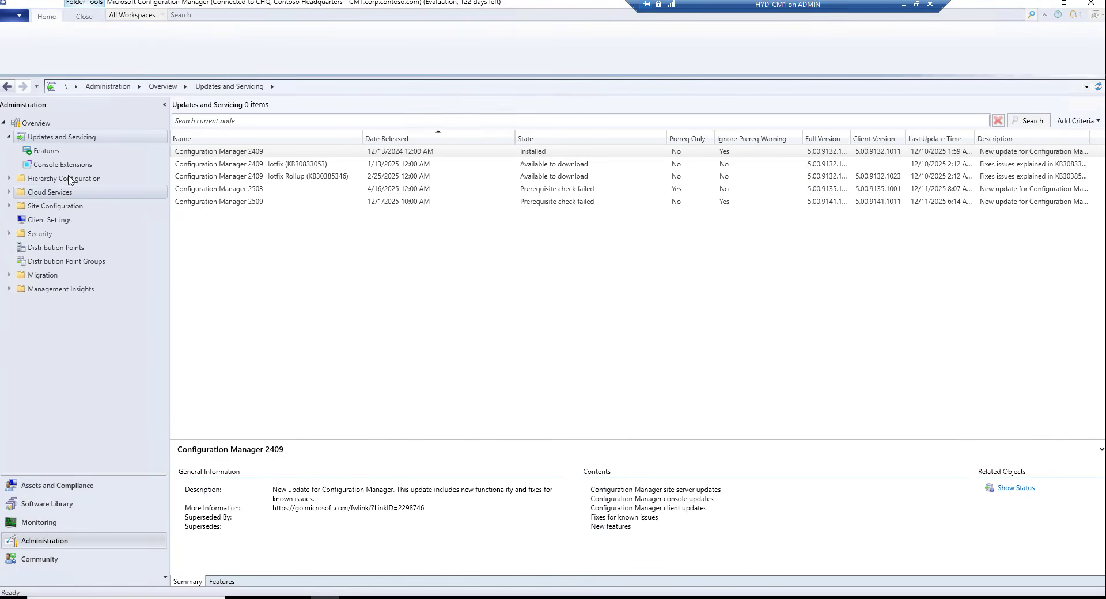
{"action": "left_click", "coordinate": [60, 506]}
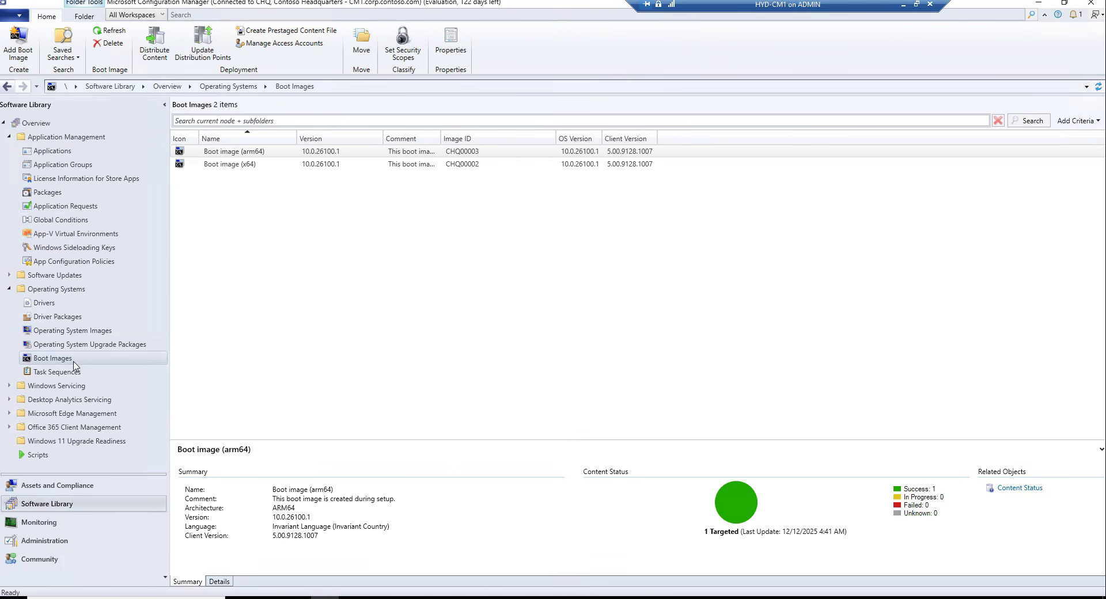
{"action": "left_click", "coordinate": [352, 153]}
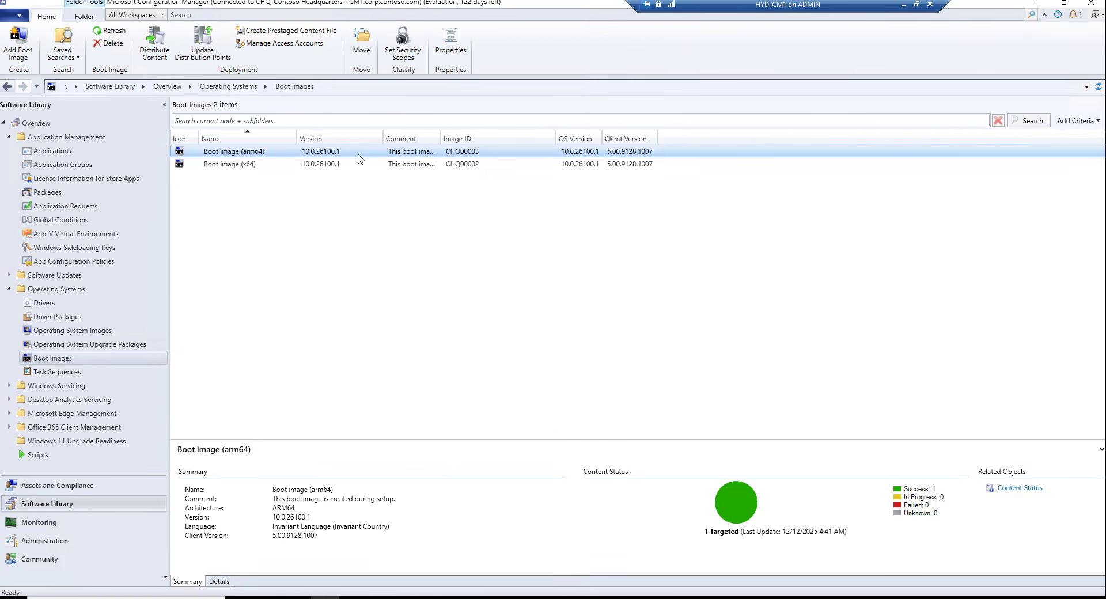
{"action": "left_click", "coordinate": [928, 494]}
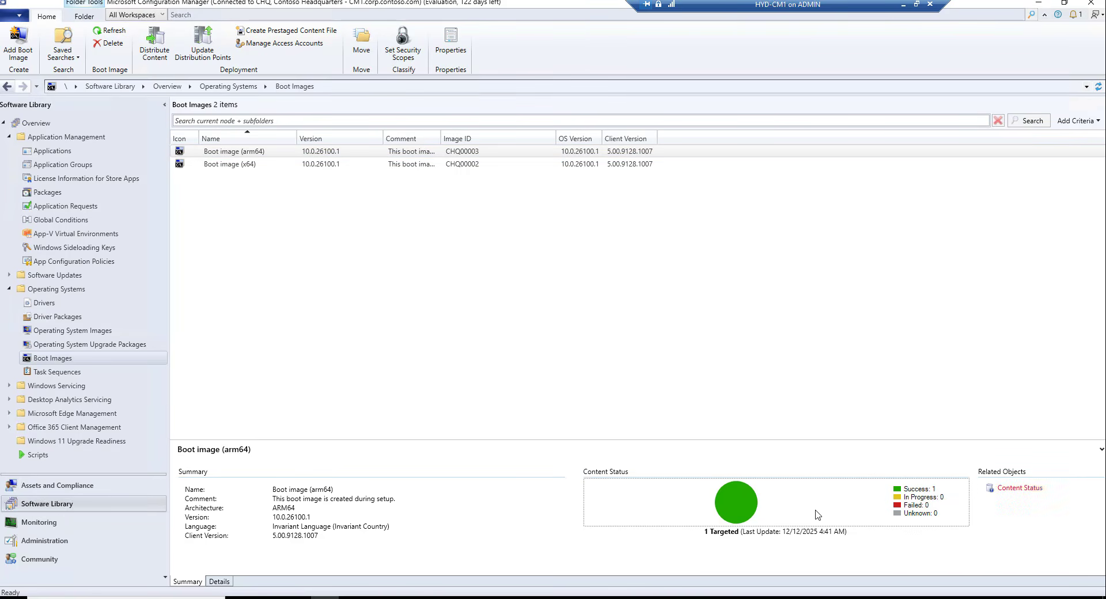
Show the Content Status list under Monitoring and check the completion statistics of the arm64 boot image.
{"action": "left_click", "coordinate": [99, 527]}
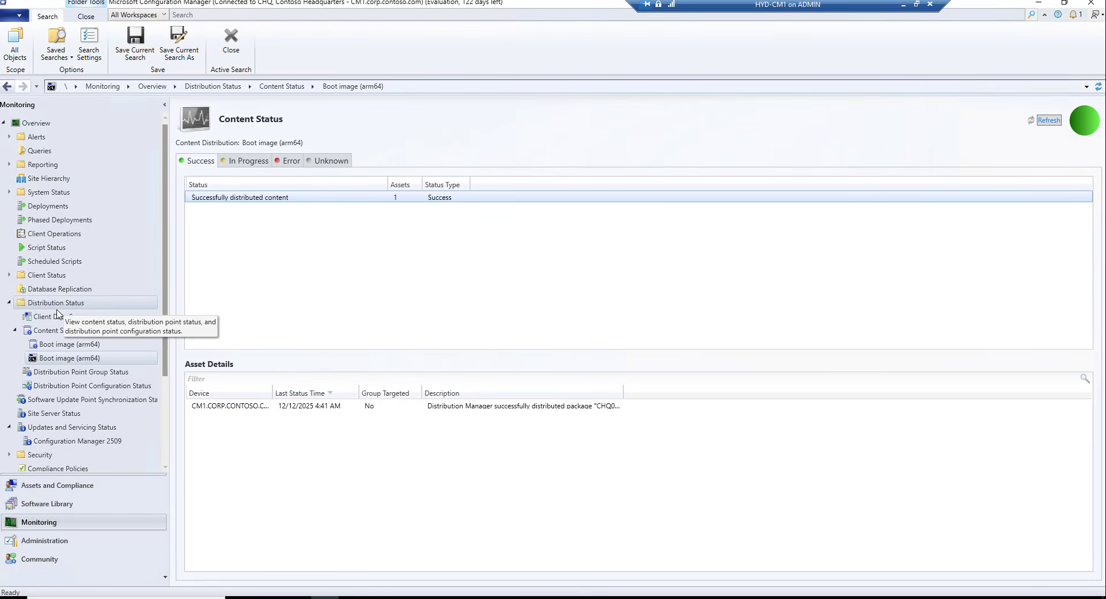
{"action": "left_click", "coordinate": [68, 332]}
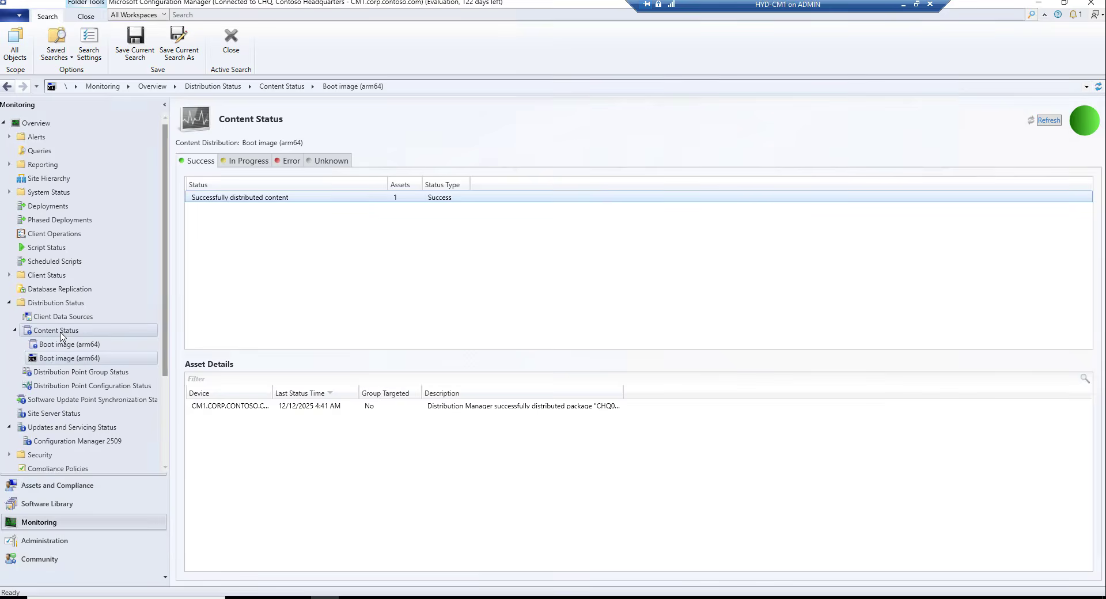
{"action": "left_click", "coordinate": [449, 203]}
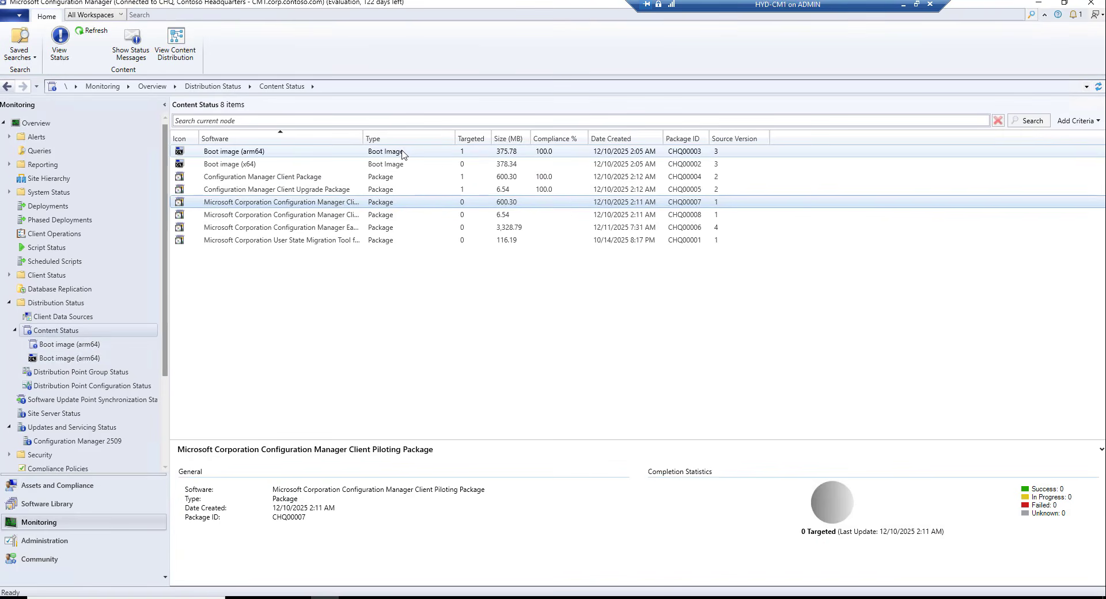
{"action": "left_click", "coordinate": [439, 155]}
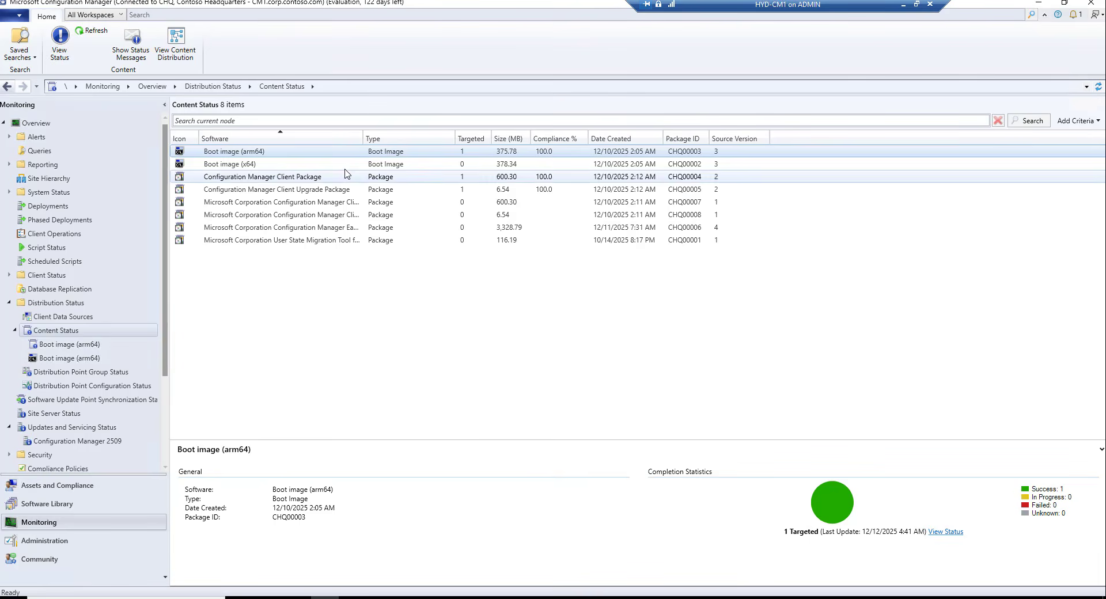
{"action": "right_click", "coordinate": [339, 151]}
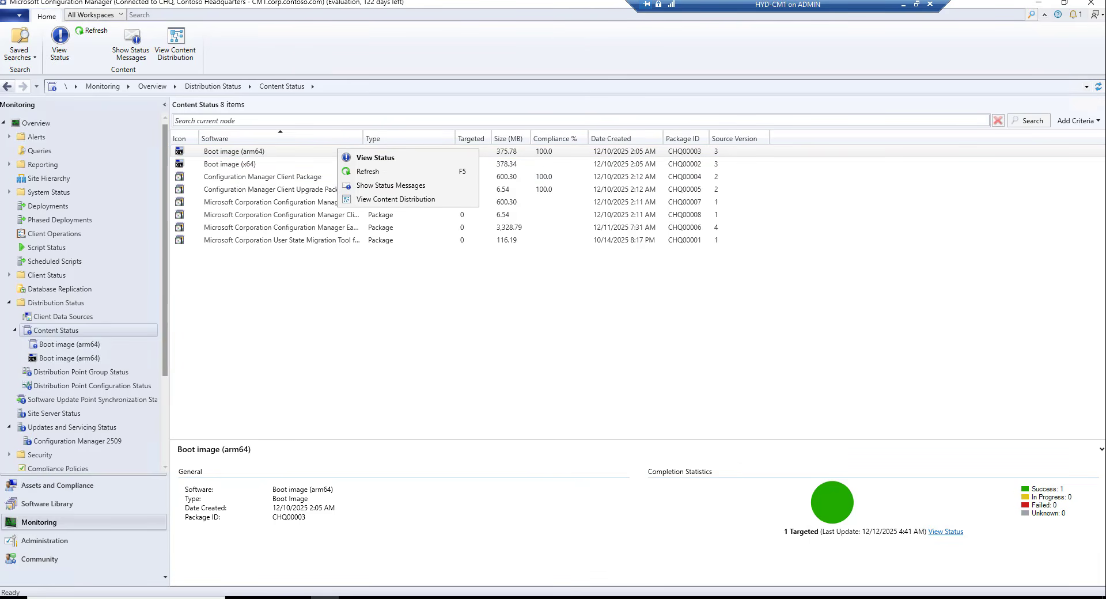
{"action": "left_click", "coordinate": [248, 152]}
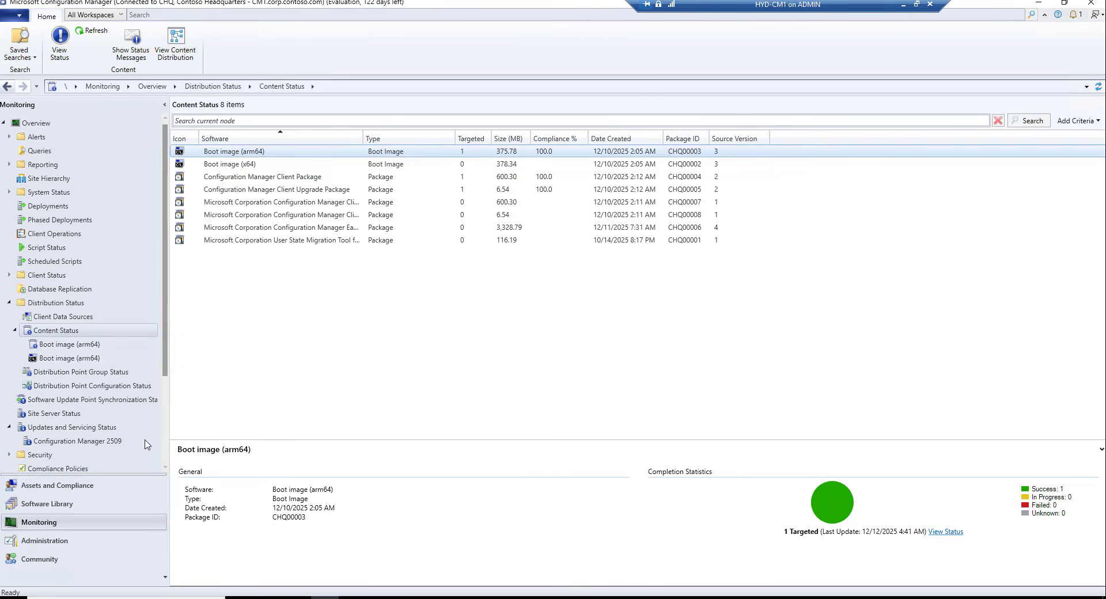
View the data source properties of the arm64 boot image in Software Library and open the Run dialog.
{"action": "left_click", "coordinate": [64, 486]}
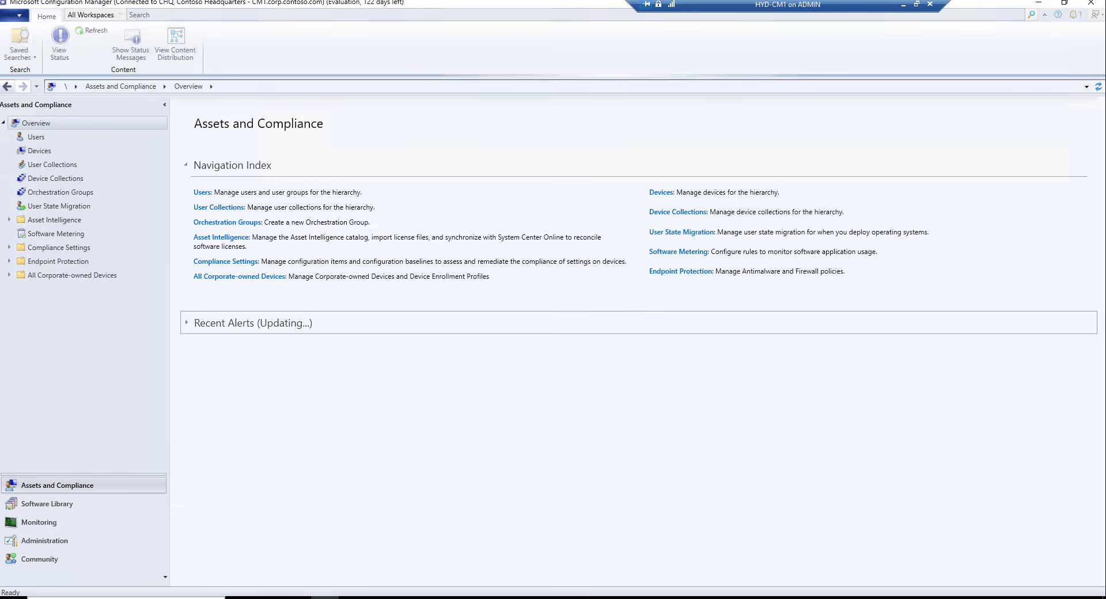
{"action": "left_click", "coordinate": [57, 504]}
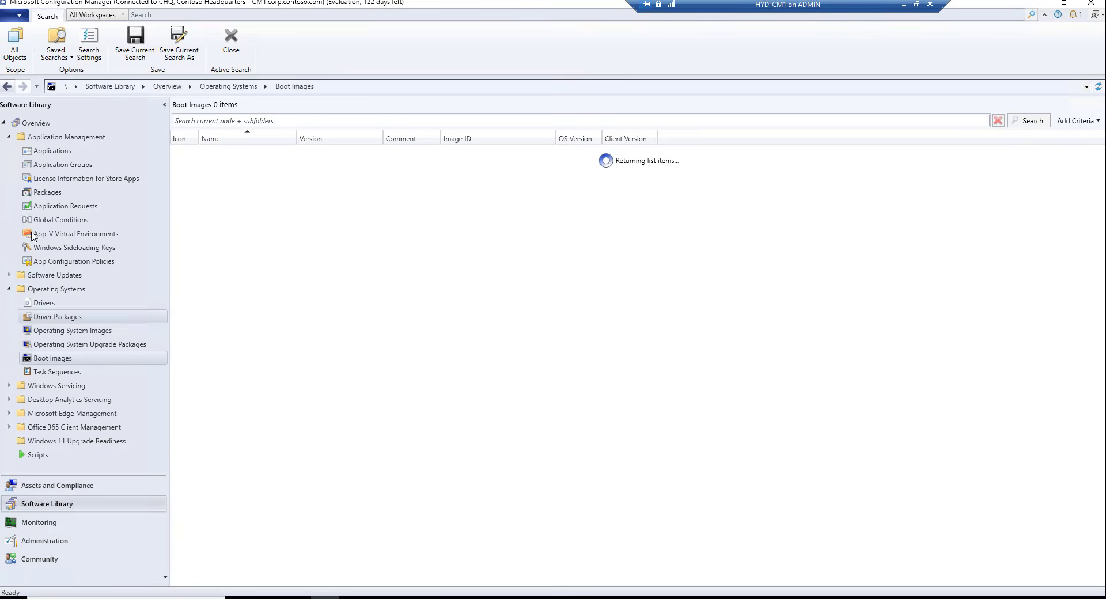
{"action": "left_click", "coordinate": [242, 155]}
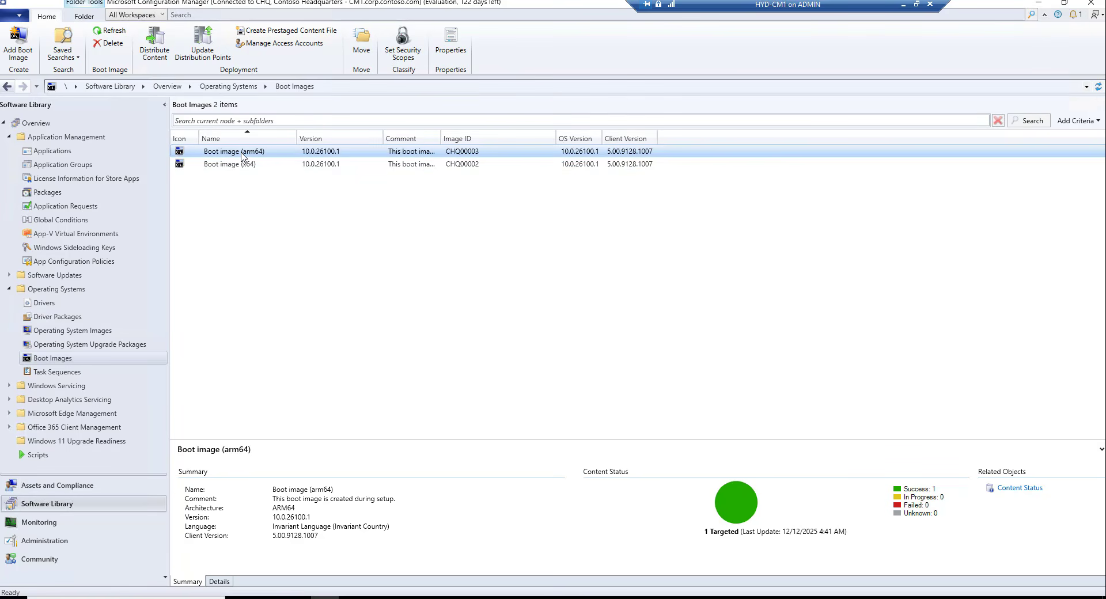
{"action": "right_click", "coordinate": [242, 154]}
{"action": "left_click", "coordinate": [326, 291]}
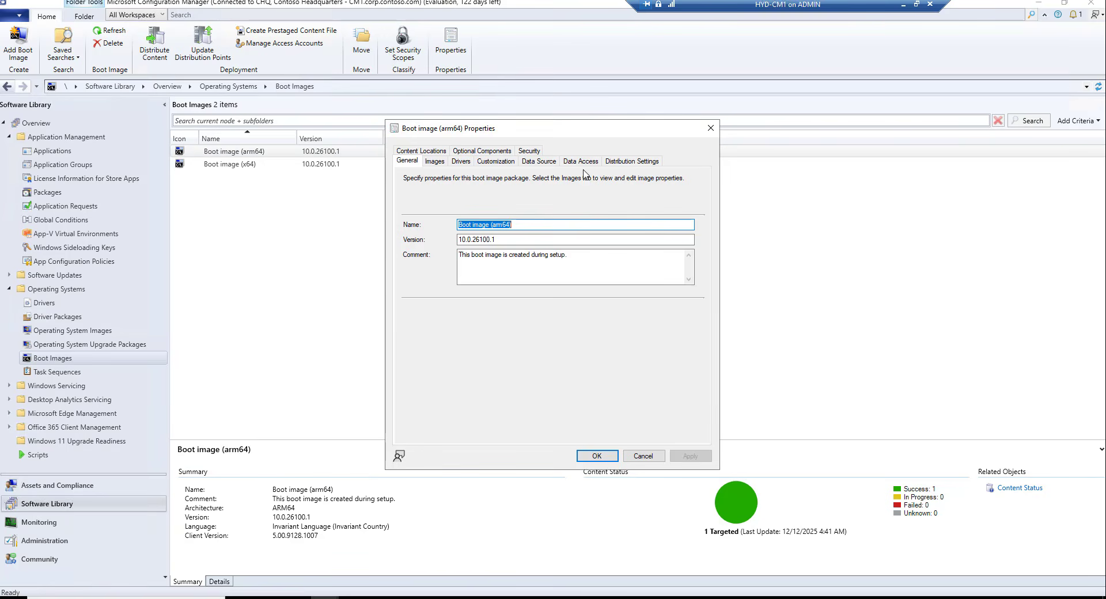
{"action": "left_click", "coordinate": [540, 165]}
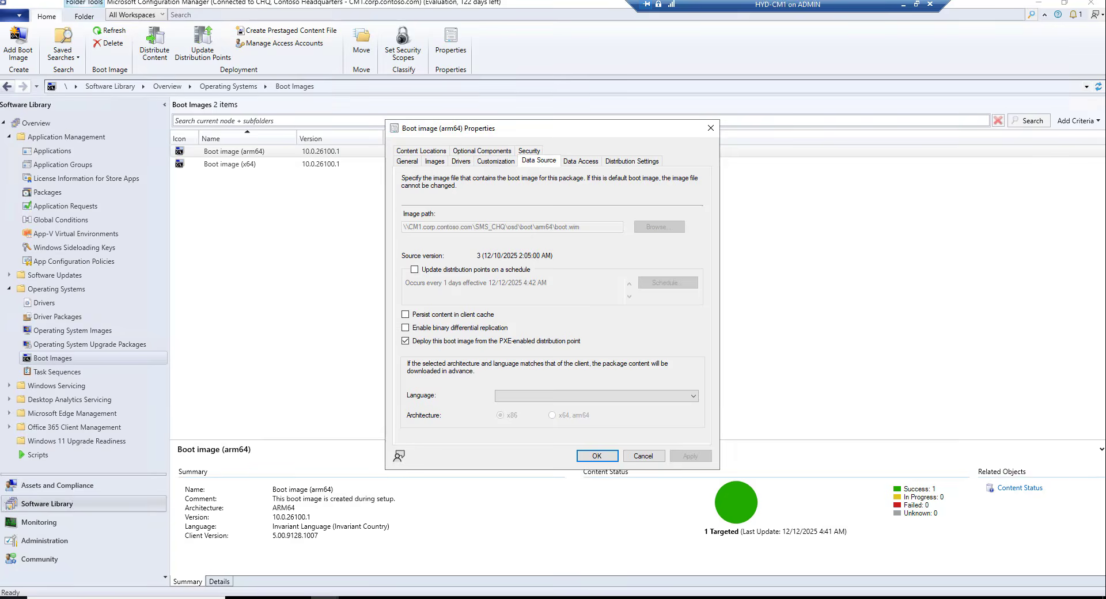
{"action": "key", "text": "super+r"}
{"action": "type", "text": "\\sms"}
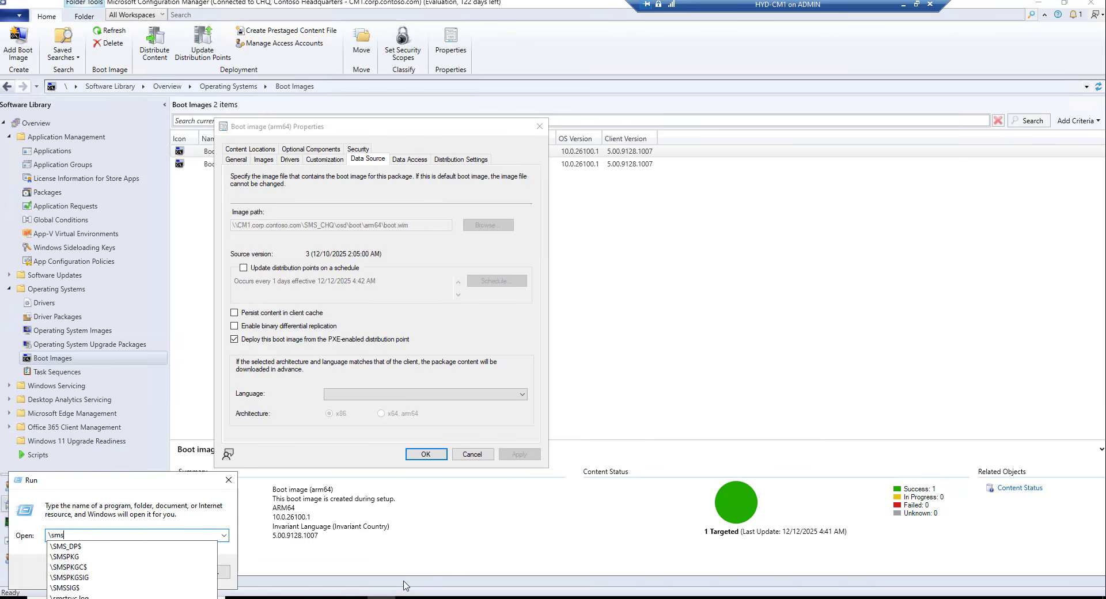
{"action": "type", "text": "_"}
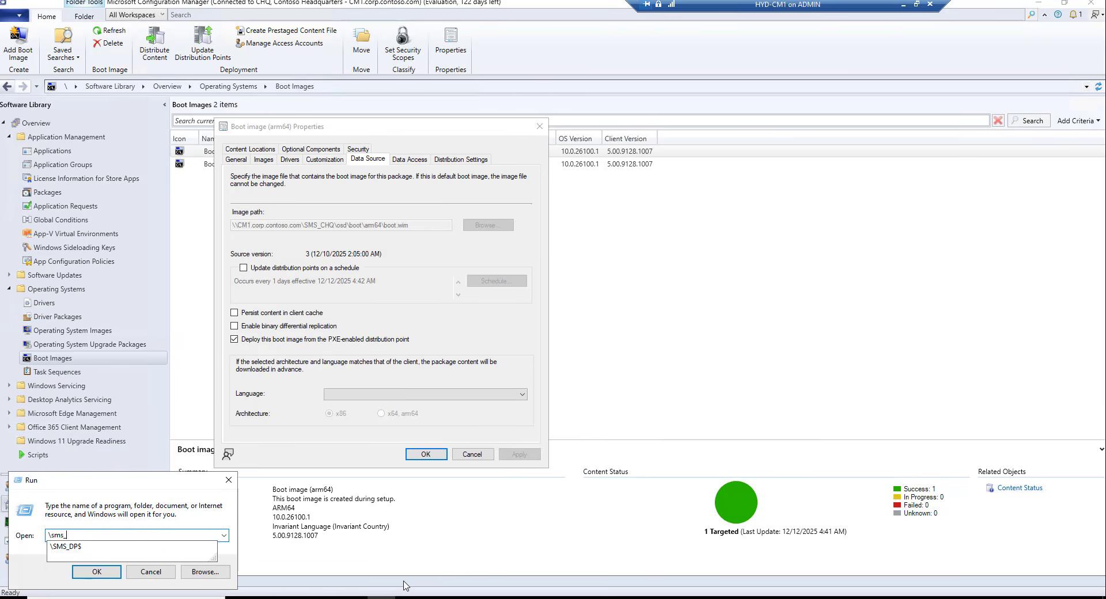
{"action": "type", "text": "chq"}
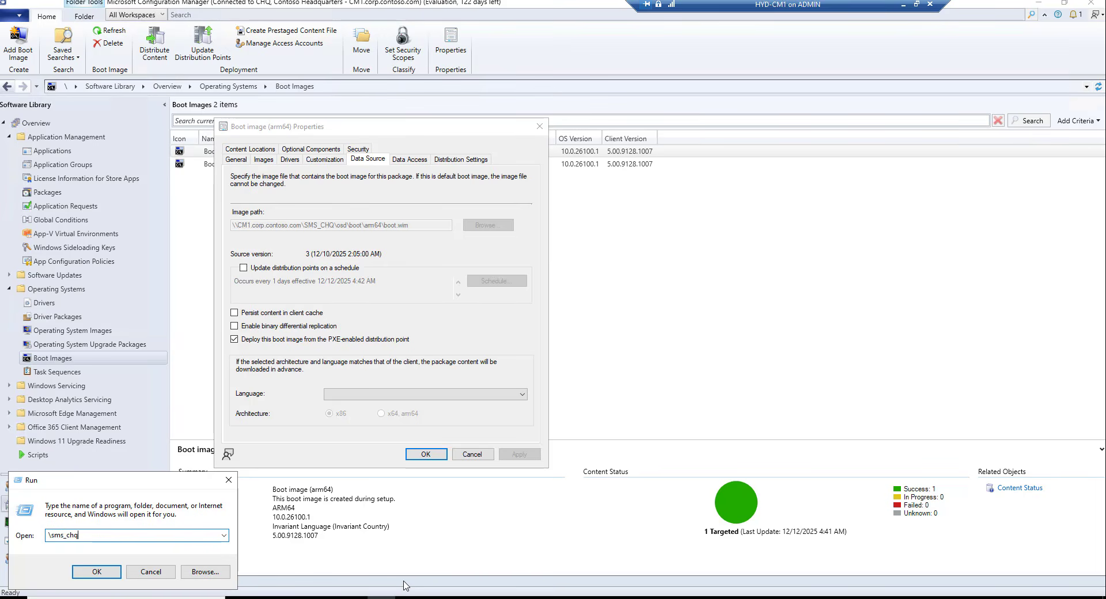
{"action": "key", "text": "BackSpace"}
{"action": "key", "text": "BackSpace"}
{"action": "key", "text": "BackSpace"}
{"action": "key", "text": "BackSpace"}
{"action": "key", "text": "BackSpace"}
{"action": "key", "text": "BackSpace"}
{"action": "key", "text": "BackSpace"}
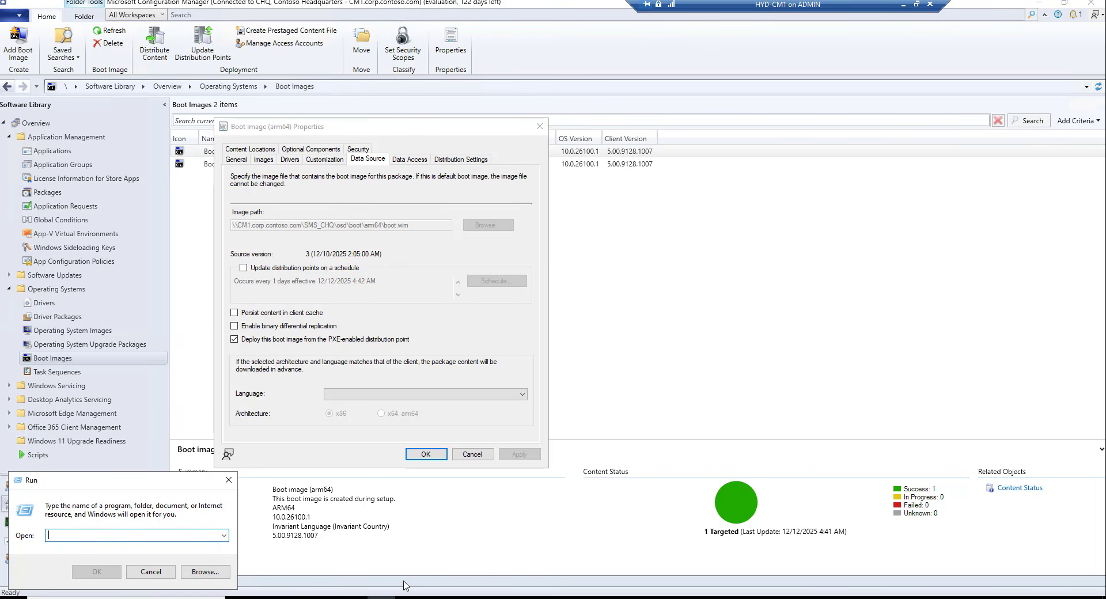
Open the network location \\cm1, select the SMS_CHQ share and move the window clear of the image path.
{"action": "type", "text": "\\\\cm1"}
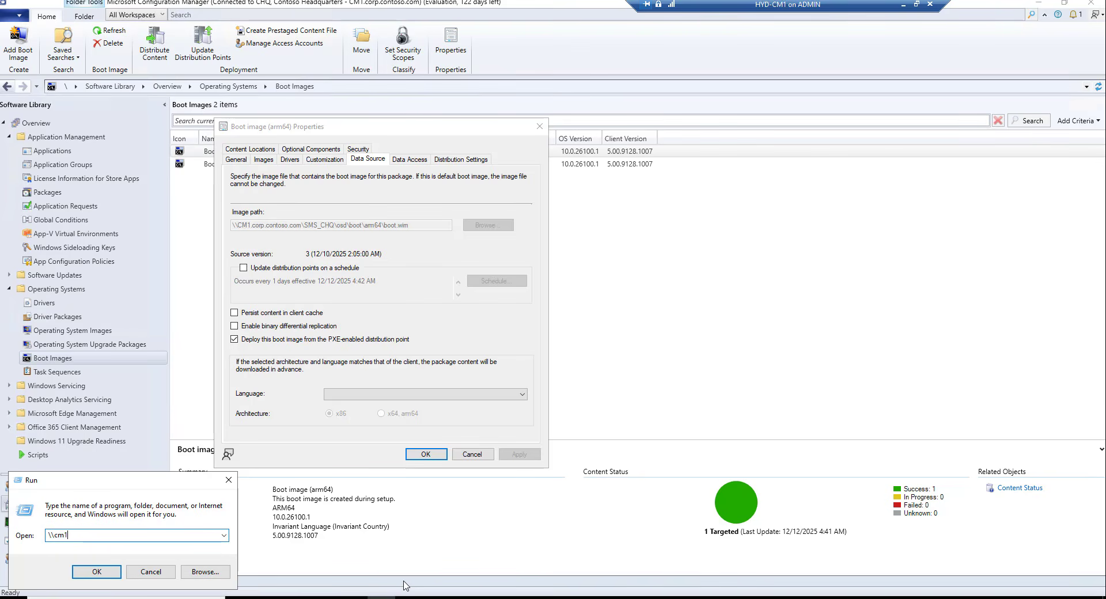
{"action": "key", "text": "Return"}
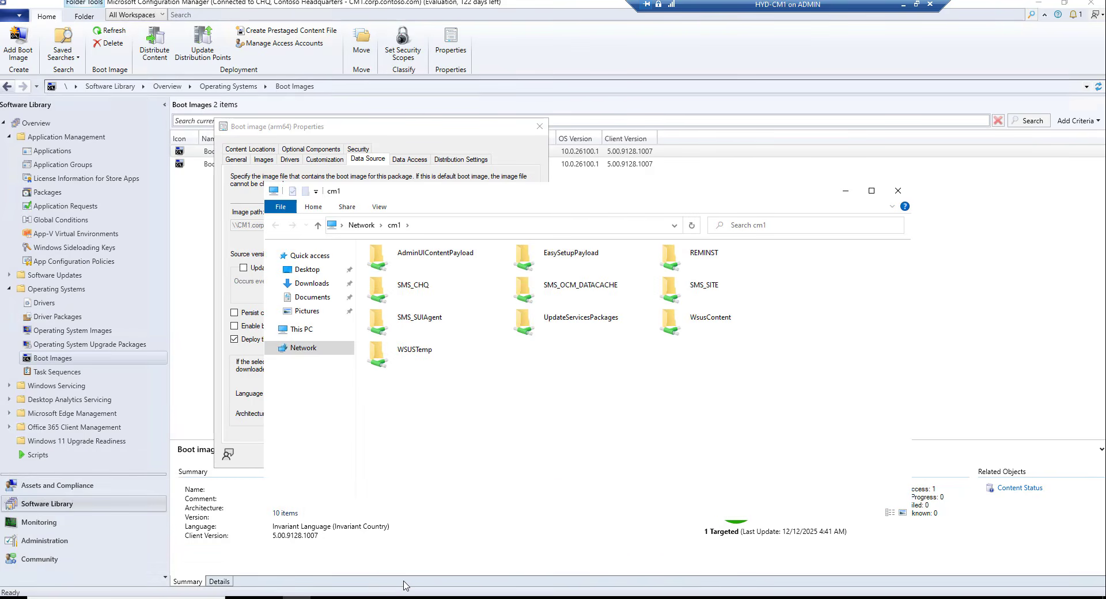
{"action": "left_click", "coordinate": [461, 288]}
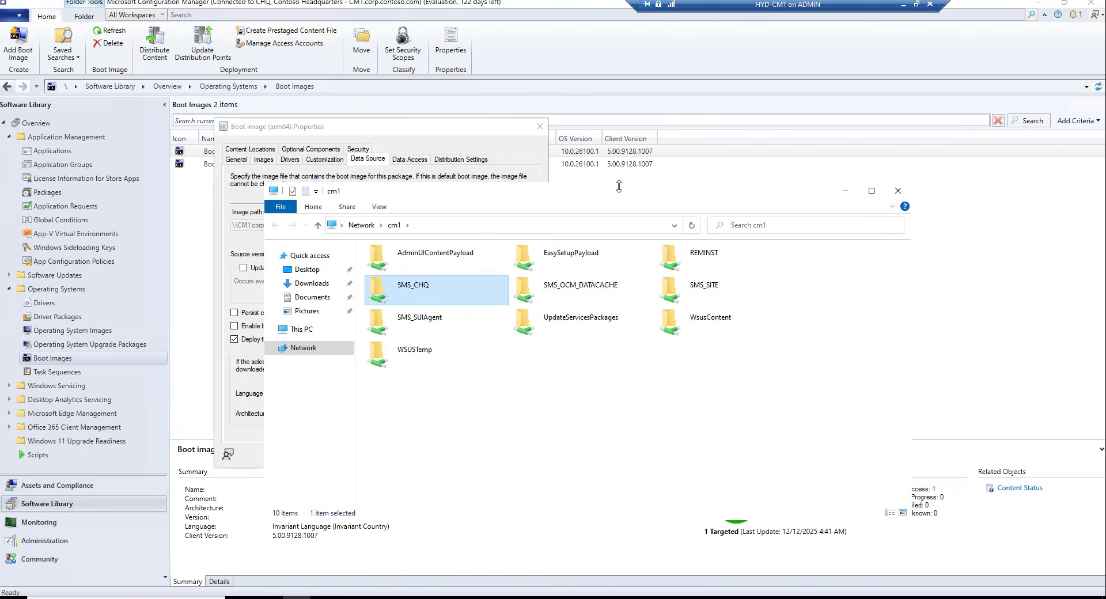
{"action": "left_click_drag", "start_coordinate": [619, 186], "coordinate": [801, 168]}
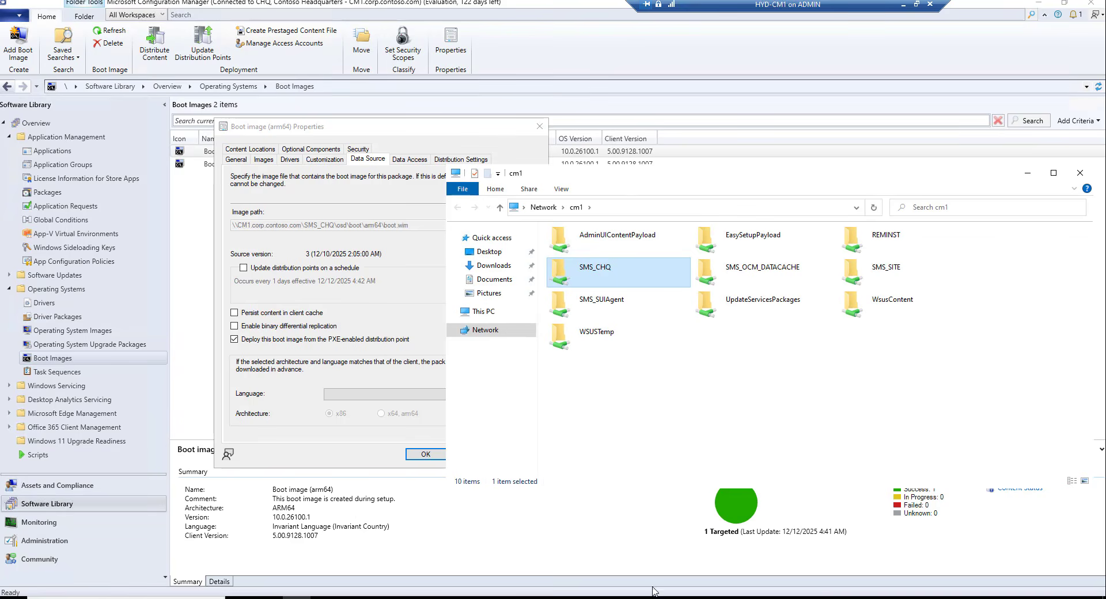
Open the SMS_CHQ share and try to open its OSD folder.
{"action": "double_click", "coordinate": [605, 267]}
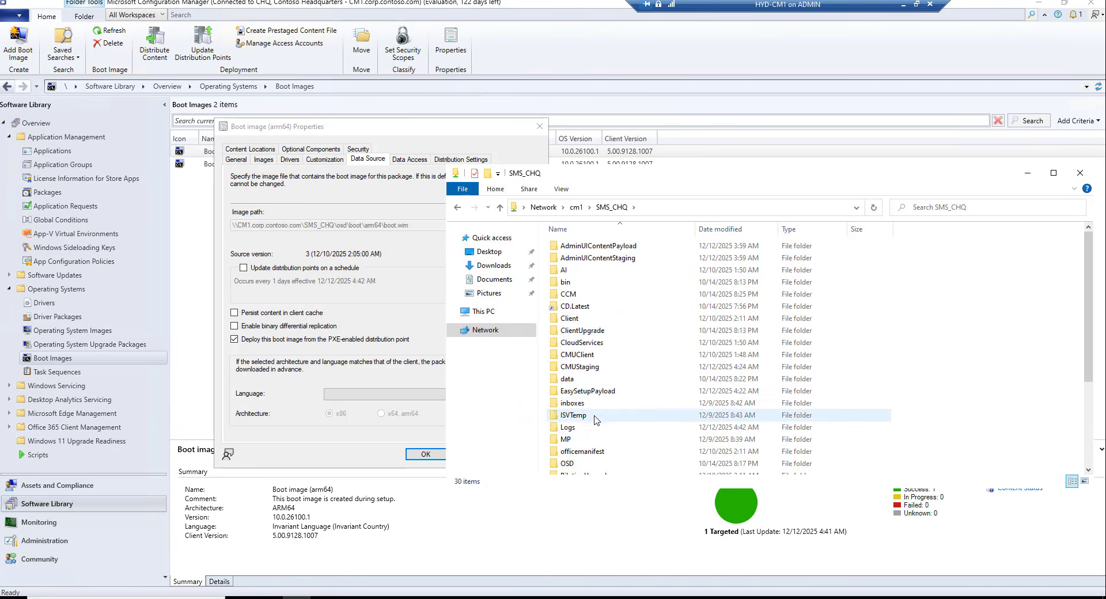
{"action": "scroll", "coordinate": [597, 419], "scroll_direction": "down", "scroll_amount": 1}
{"action": "double_click", "coordinate": [576, 432]}
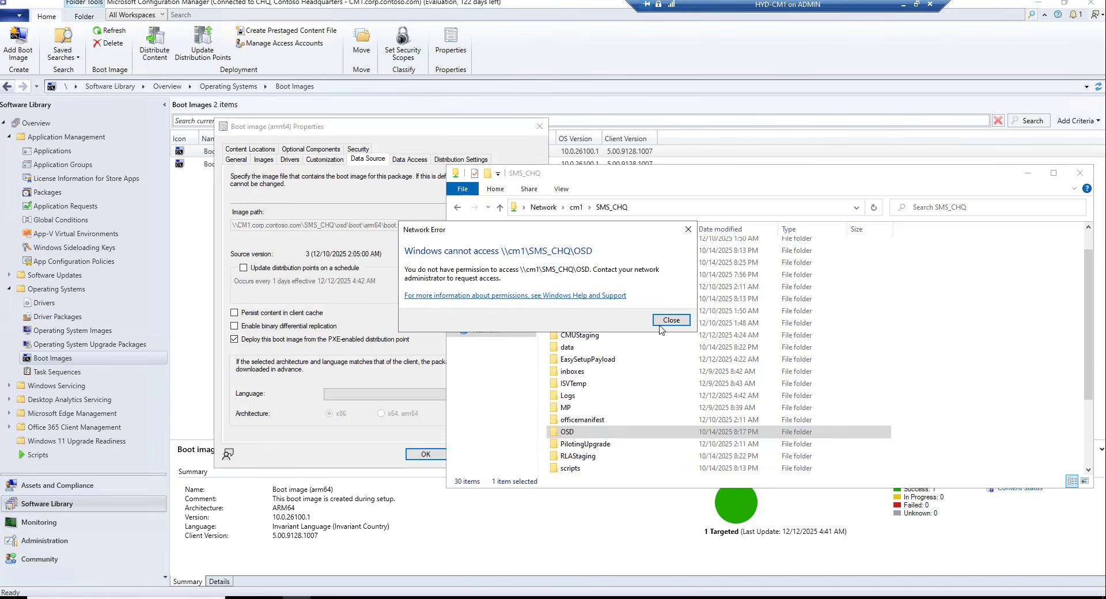
{"action": "left_click", "coordinate": [662, 323]}
{"action": "double_click", "coordinate": [582, 431]}
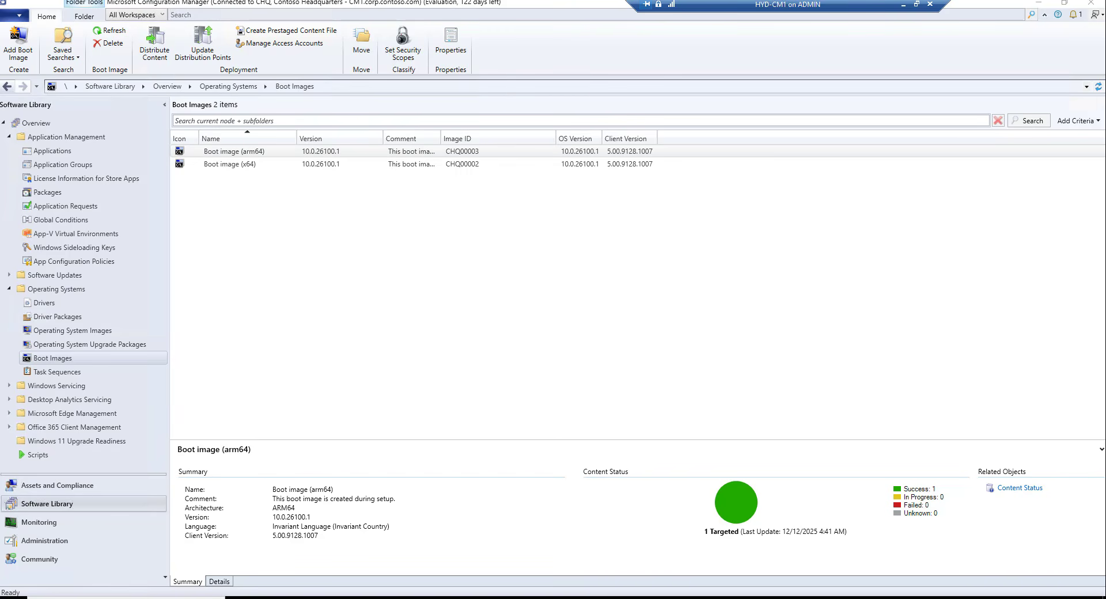
Switch to a new File Explorer window and browse to C:\Program Files\Microsoft Configuration Manager.
{"action": "left_click", "coordinate": [298, 598]}
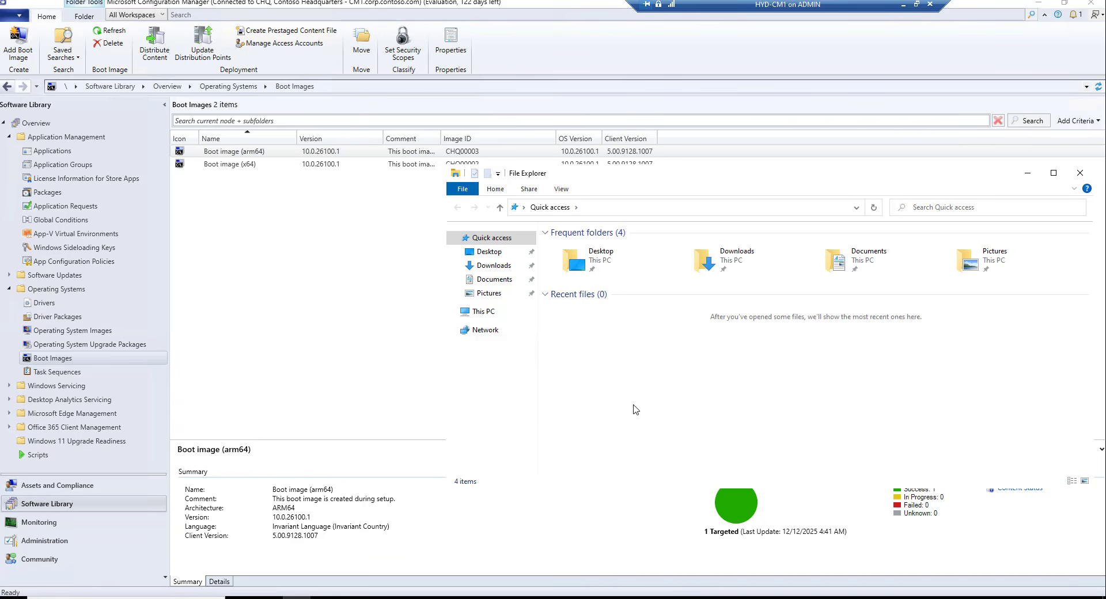
{"action": "left_click", "coordinate": [483, 312]}
{"action": "left_click", "coordinate": [615, 383]}
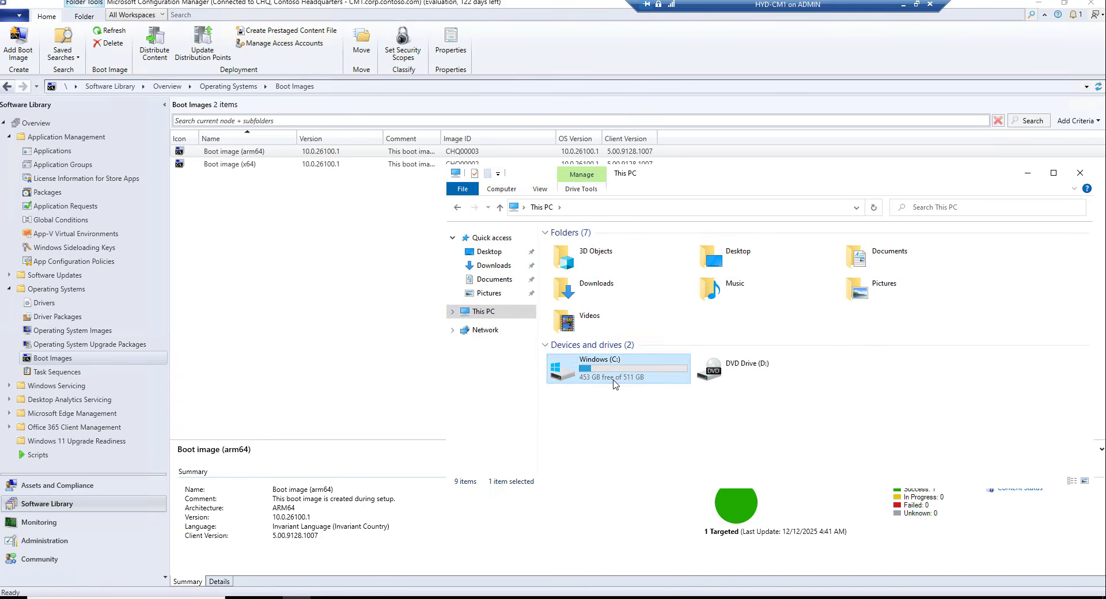
{"action": "double_click", "coordinate": [616, 384]}
{"action": "double_click", "coordinate": [616, 381]}
{"action": "double_click", "coordinate": [633, 296]}
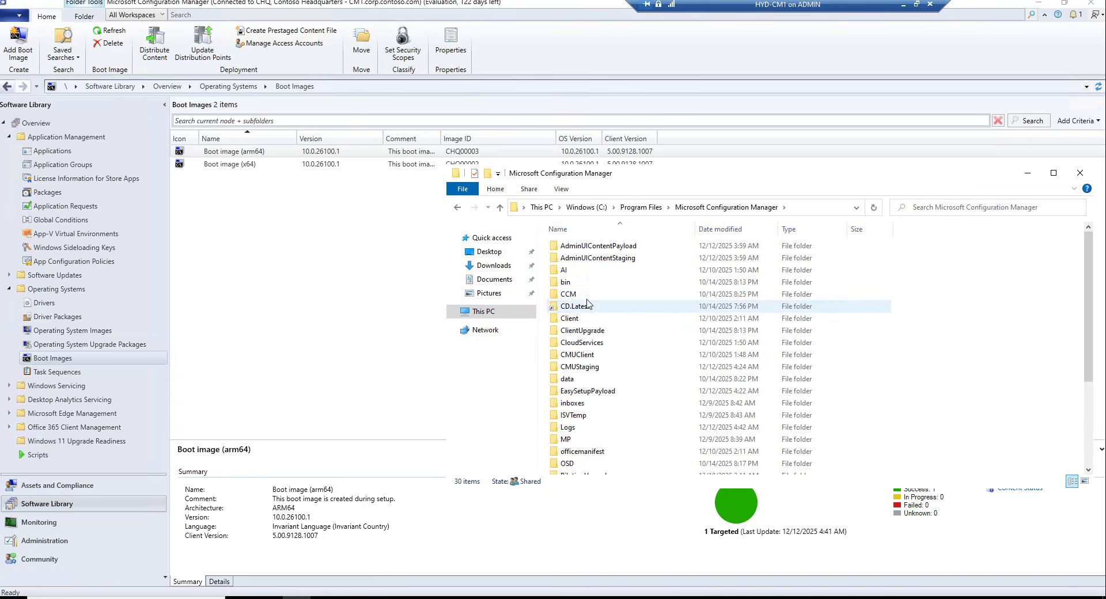
Find the distmgr log in the Microsoft Configuration Manager Logs folder, view it in Notepad and close it.
{"action": "double_click", "coordinate": [576, 294]}
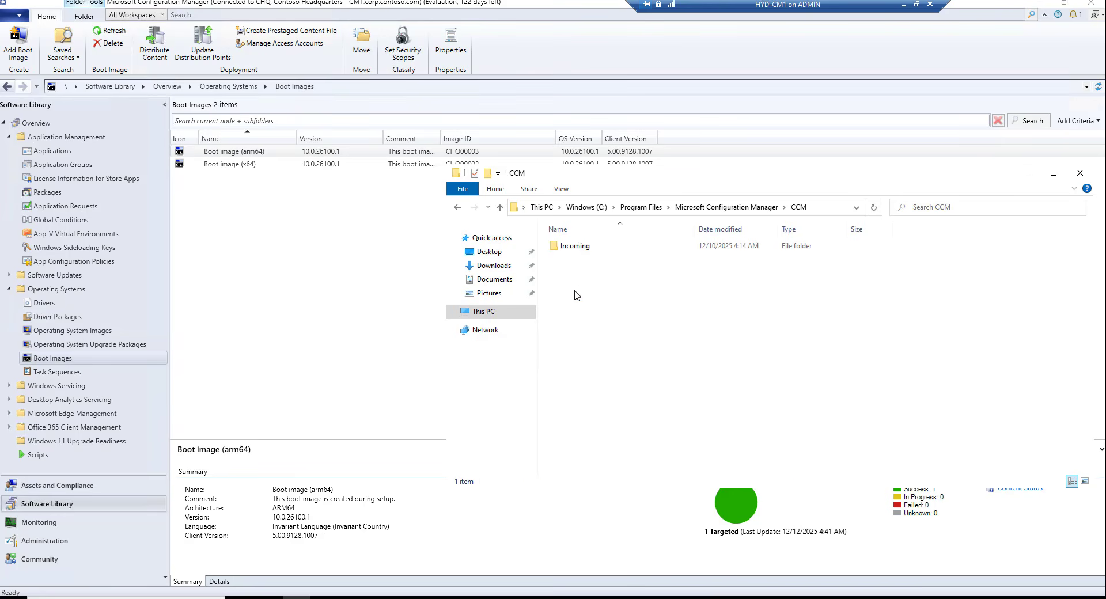
{"action": "left_click", "coordinate": [714, 202]}
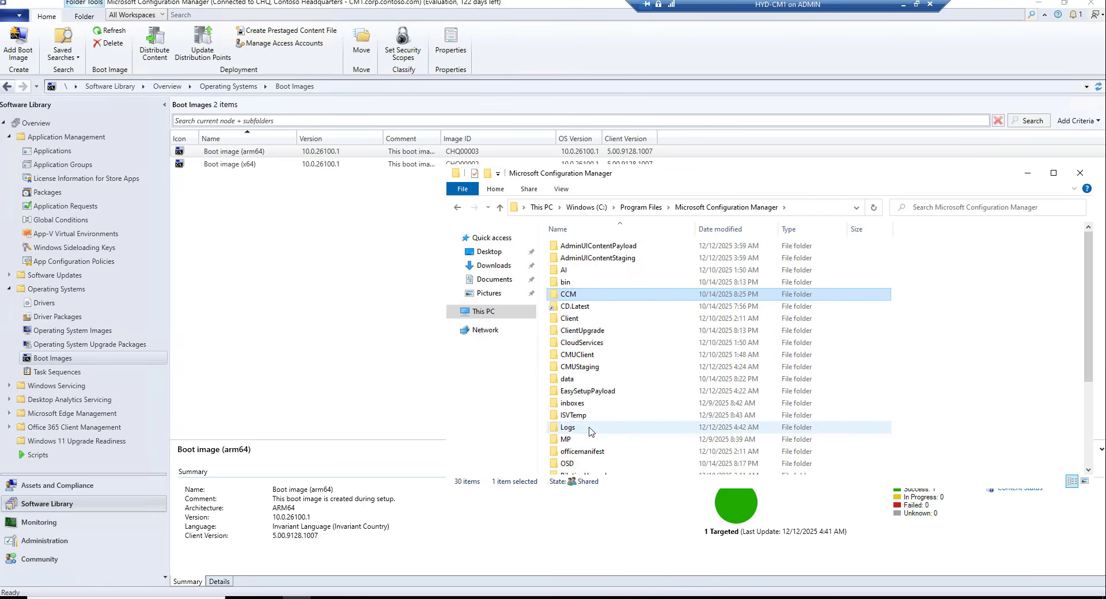
{"action": "double_click", "coordinate": [590, 429]}
{"action": "left_click", "coordinate": [570, 326]}
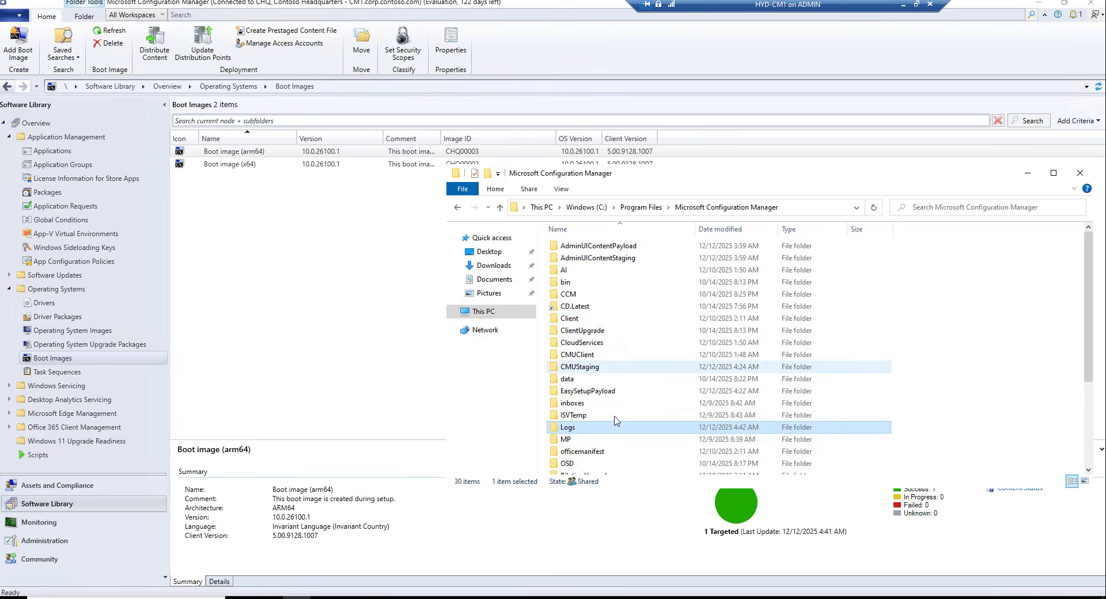
{"action": "left_click", "coordinate": [581, 347]}
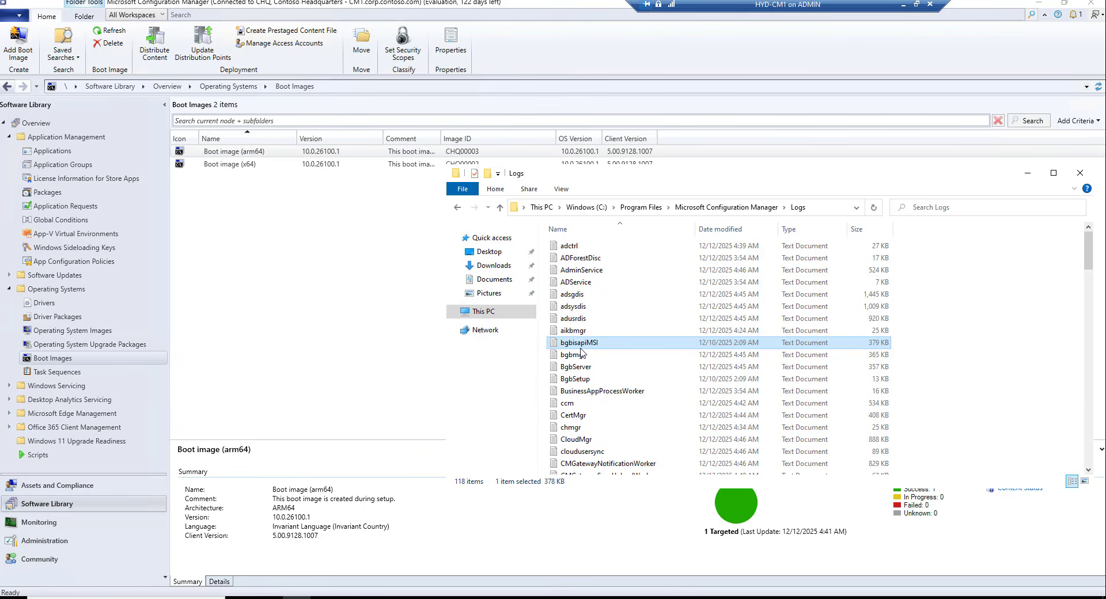
{"action": "type", "text": "di"}
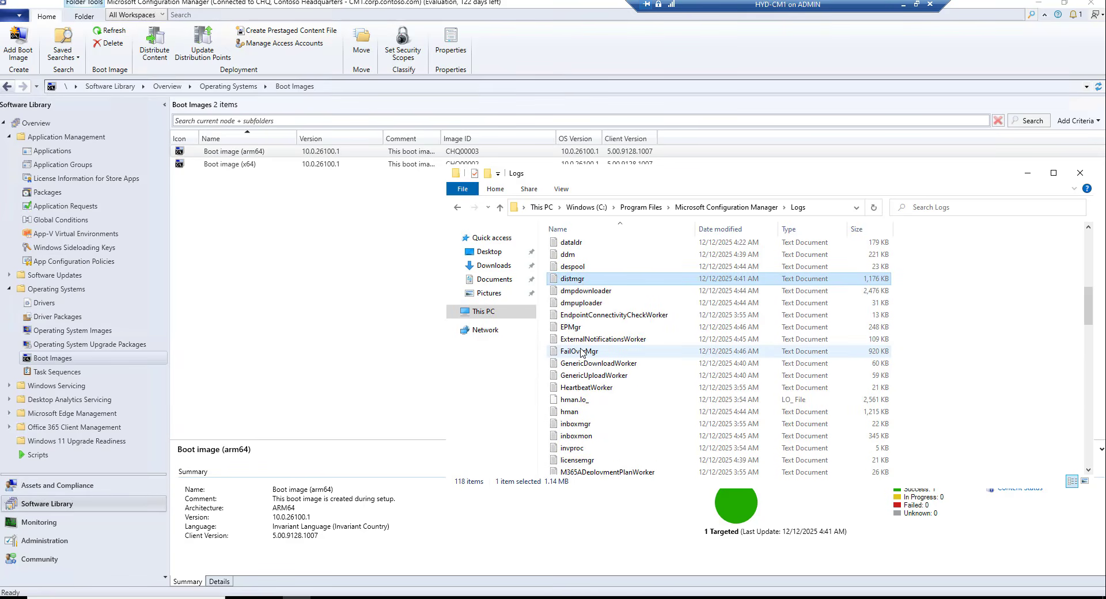
{"action": "double_click", "coordinate": [580, 279]}
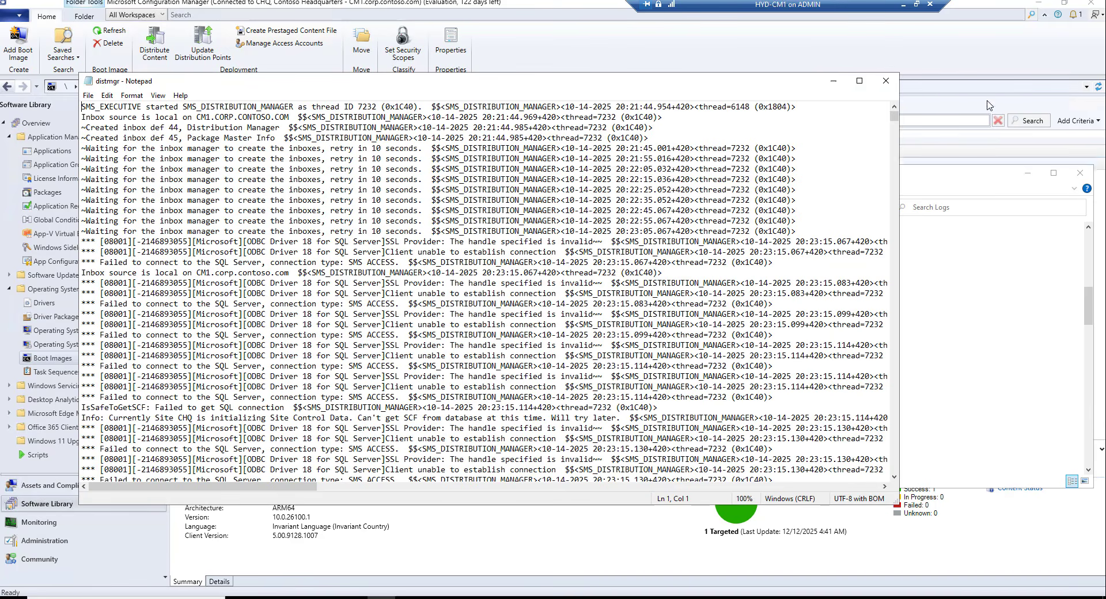
{"action": "left_click", "coordinate": [886, 81]}
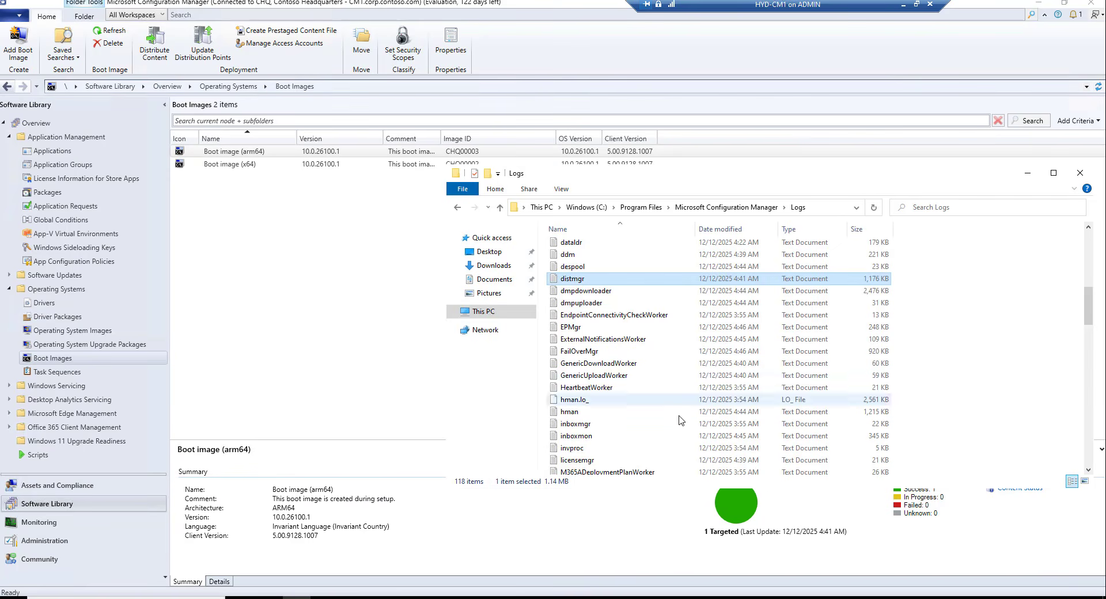
Search the Logs folder for ccmtrace.
{"action": "left_click", "coordinate": [956, 210]}
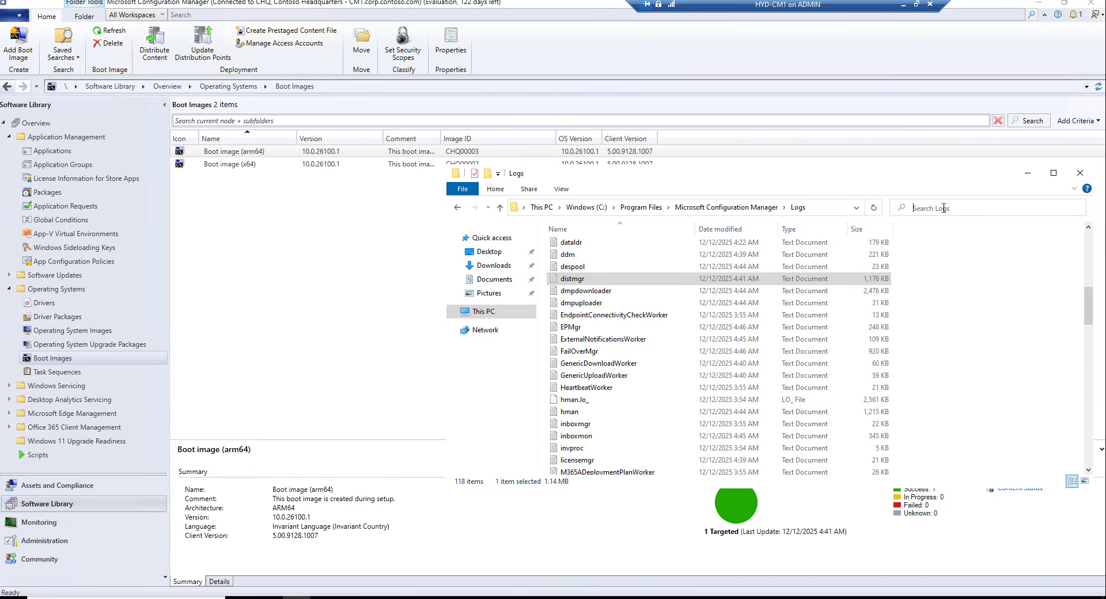
{"action": "type", "text": "ccmtrace"}
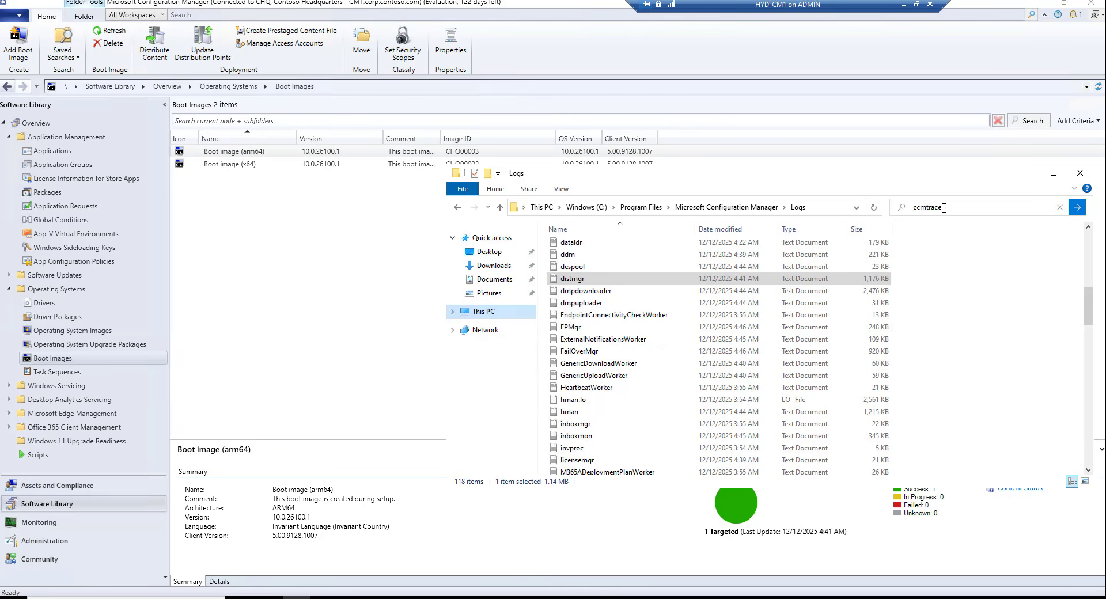
{"action": "key", "text": "Return"}
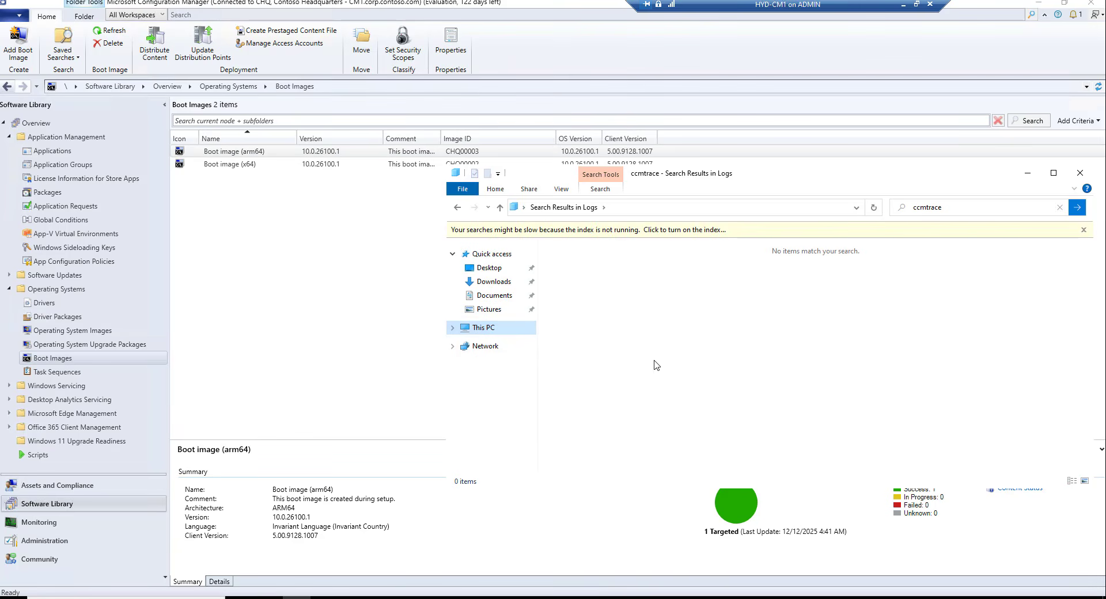
Browse back to the Microsoft Configuration Manager folder under Program Files on the C: drive.
{"action": "left_click", "coordinate": [484, 328]}
{"action": "double_click", "coordinate": [663, 369]}
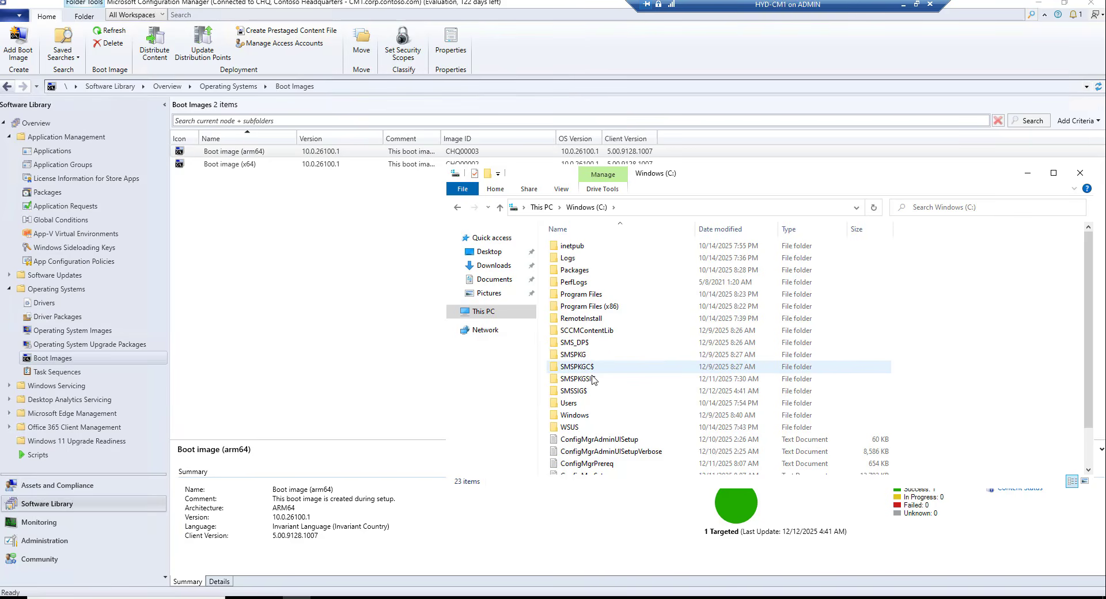
{"action": "double_click", "coordinate": [594, 295]}
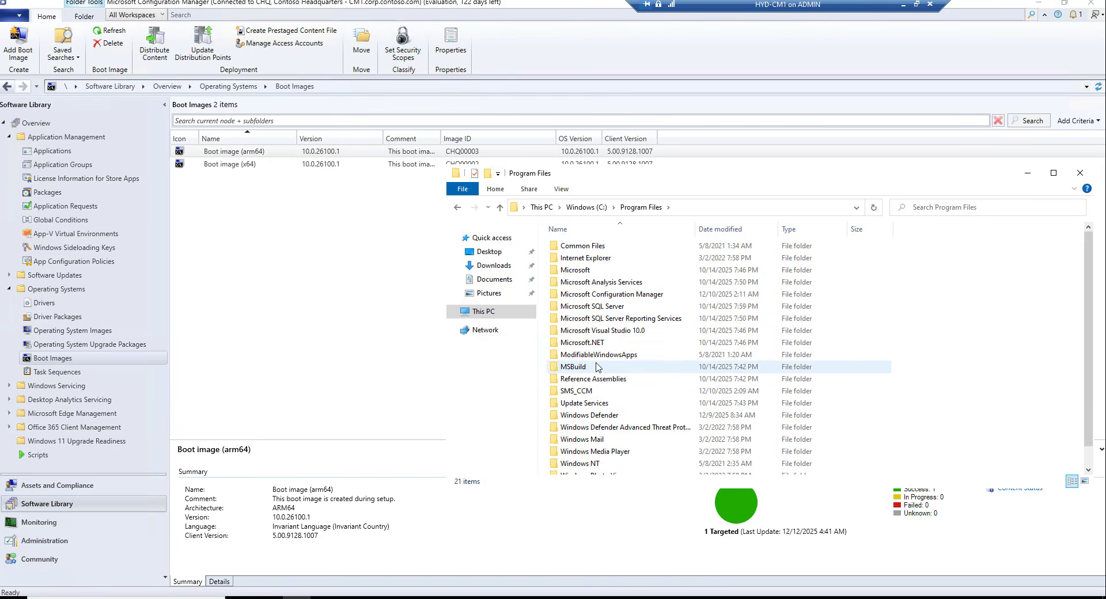
{"action": "scroll", "coordinate": [593, 369], "scroll_direction": "down", "scroll_amount": 1}
{"action": "double_click", "coordinate": [644, 274]}
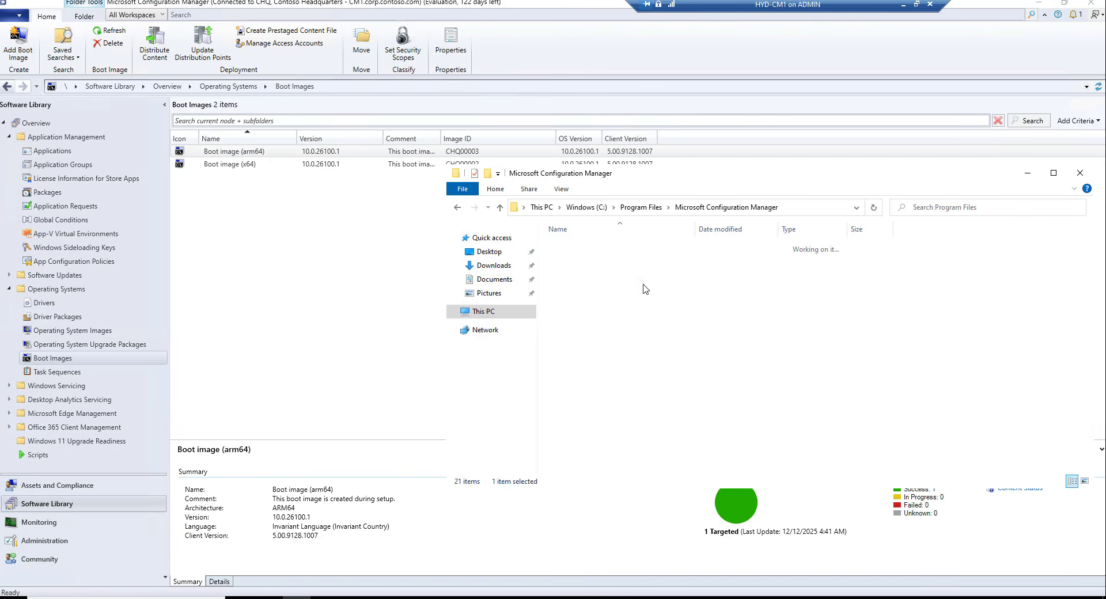
{"action": "double_click", "coordinate": [645, 291]}
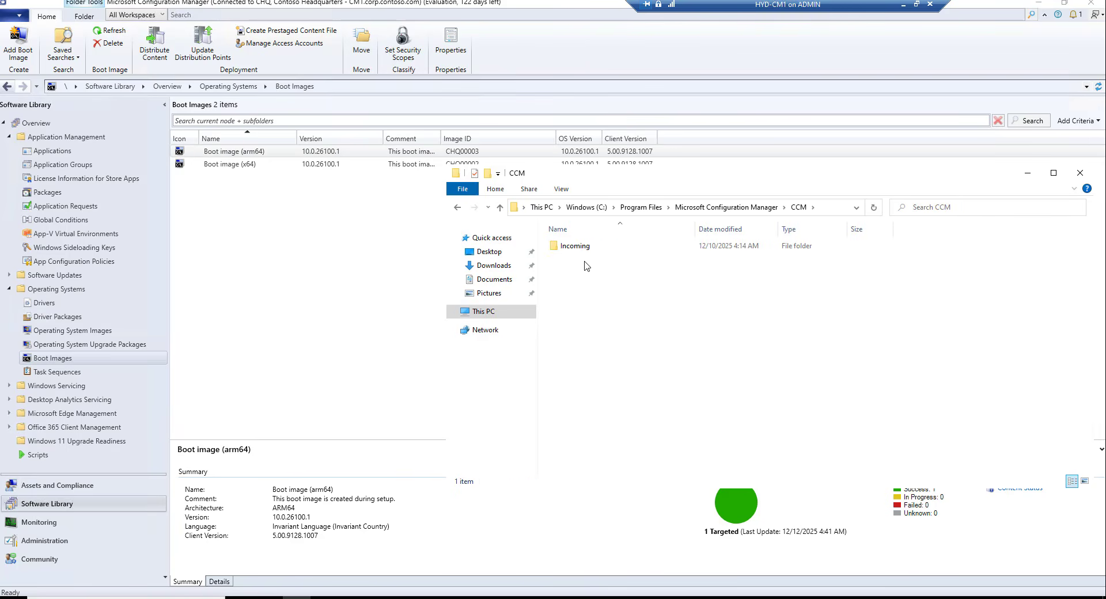
{"action": "left_click", "coordinate": [739, 208]}
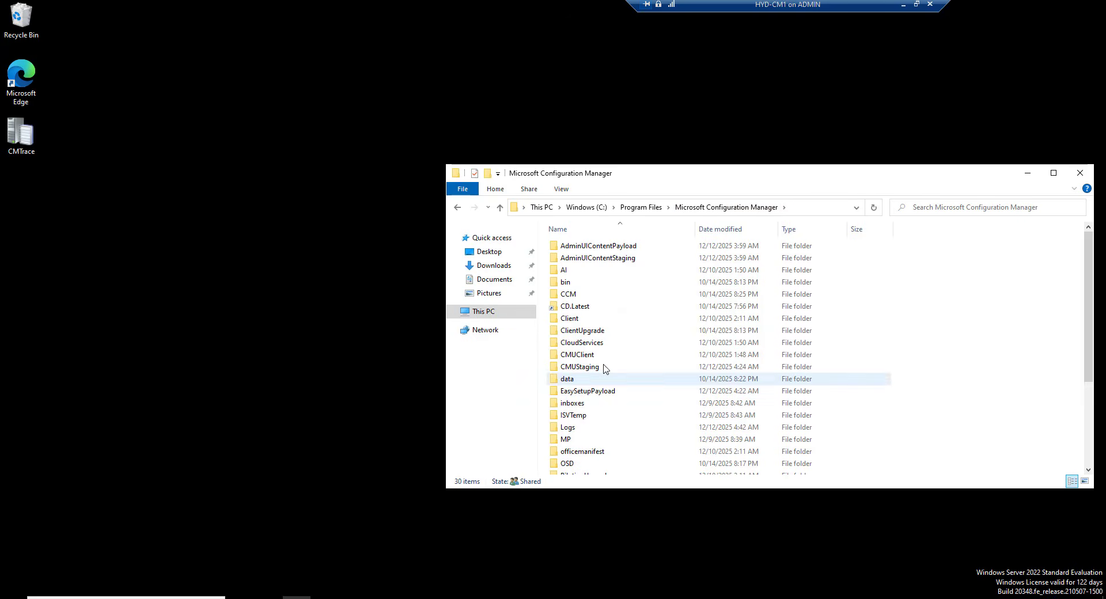
Open distmgr from the Logs folder with Configuration Manager Trace Log Tool and select the SMSDP_ExpandPXEImage entry for CHQ00003.
{"action": "double_click", "coordinate": [583, 433]}
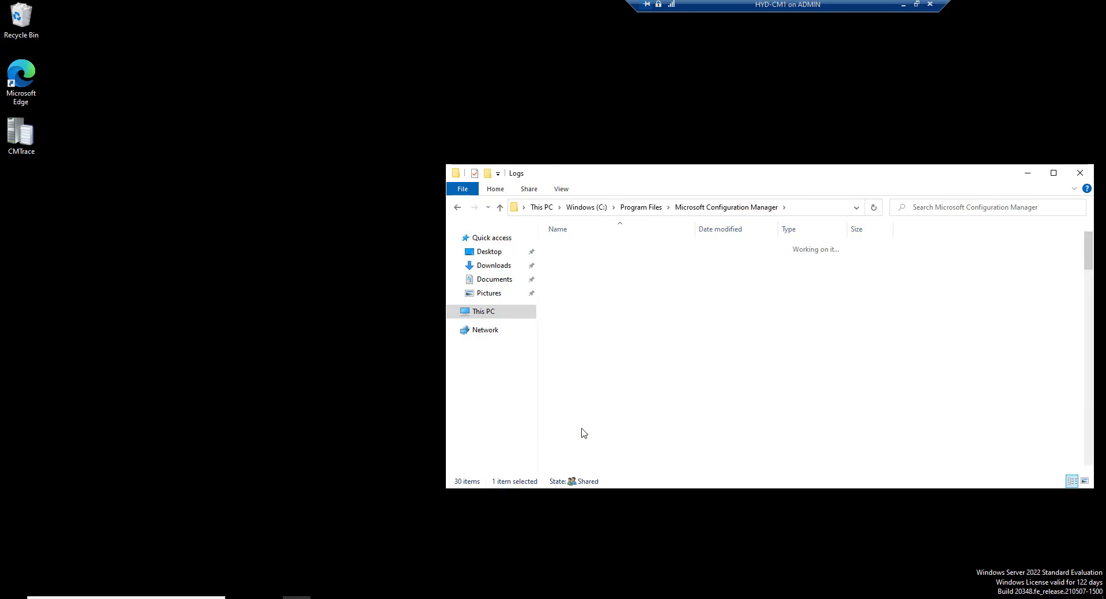
{"action": "left_click", "coordinate": [589, 283]}
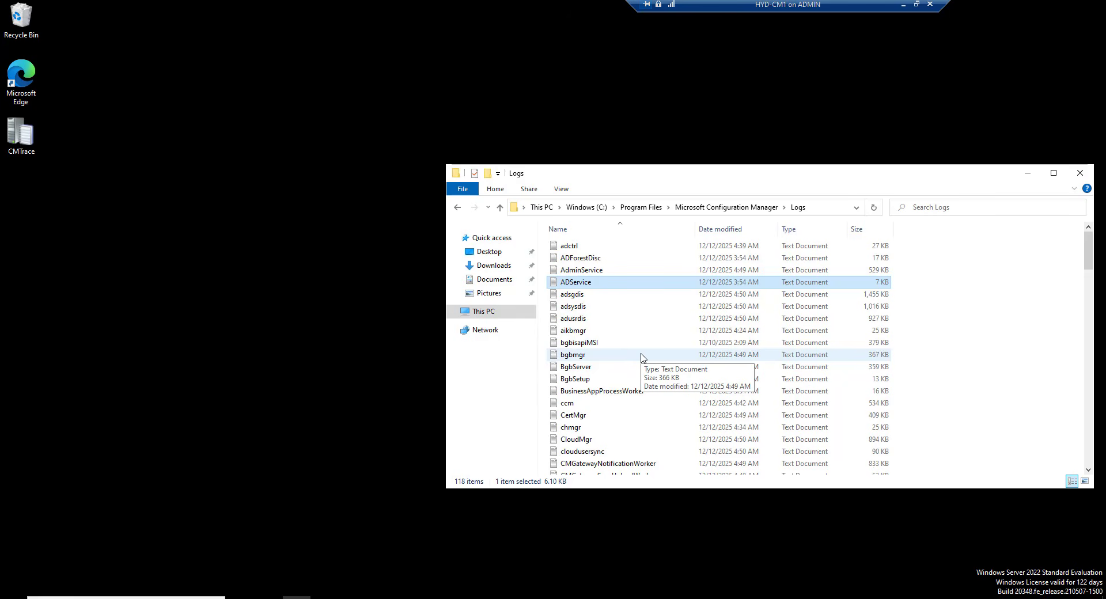
{"action": "type", "text": "dist"}
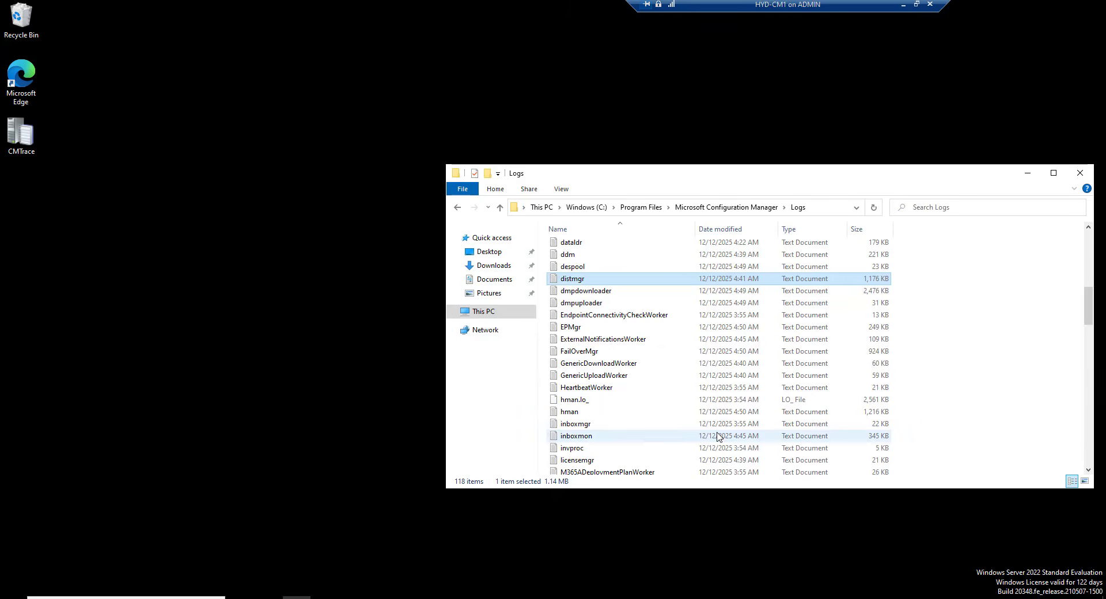
{"action": "key", "text": "Return"}
{"action": "left_click", "coordinate": [516, 278]}
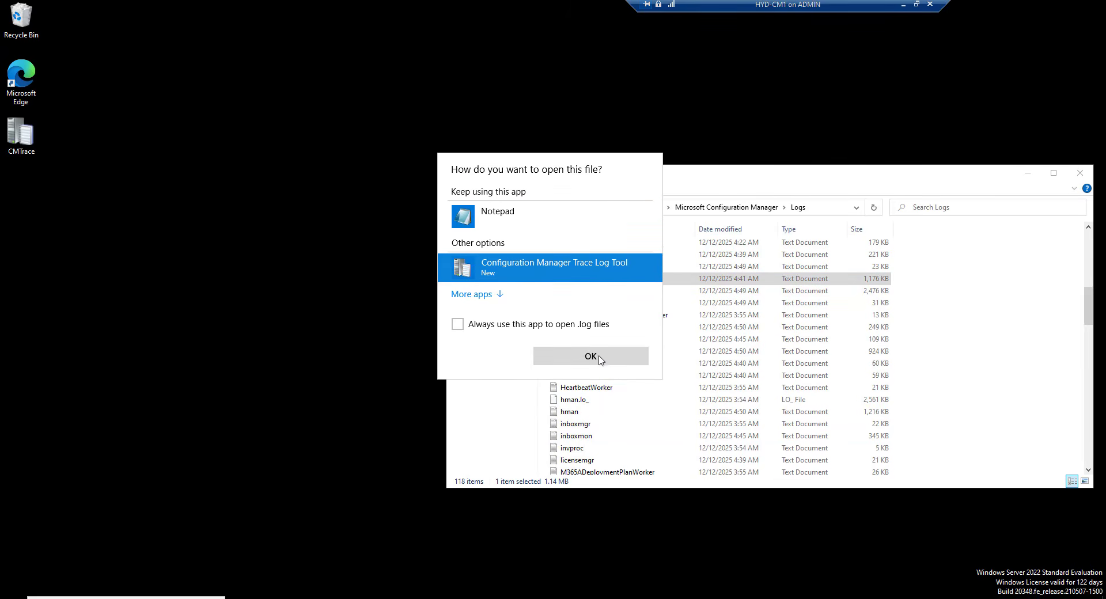
{"action": "left_click", "coordinate": [599, 359]}
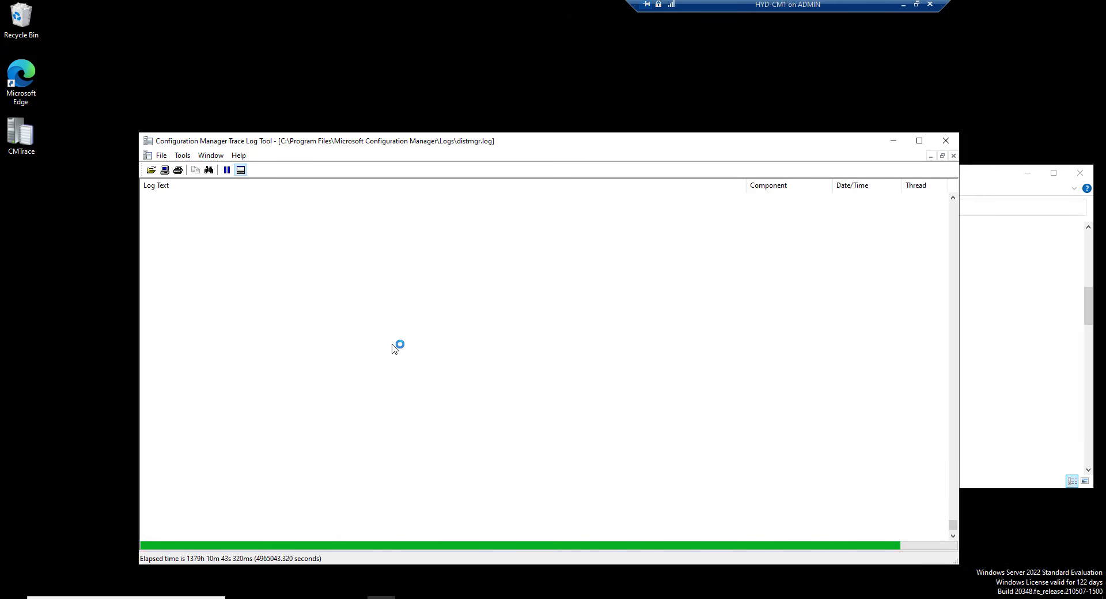
{"action": "left_click", "coordinate": [306, 331]}
{"action": "left_click", "coordinate": [276, 322]}
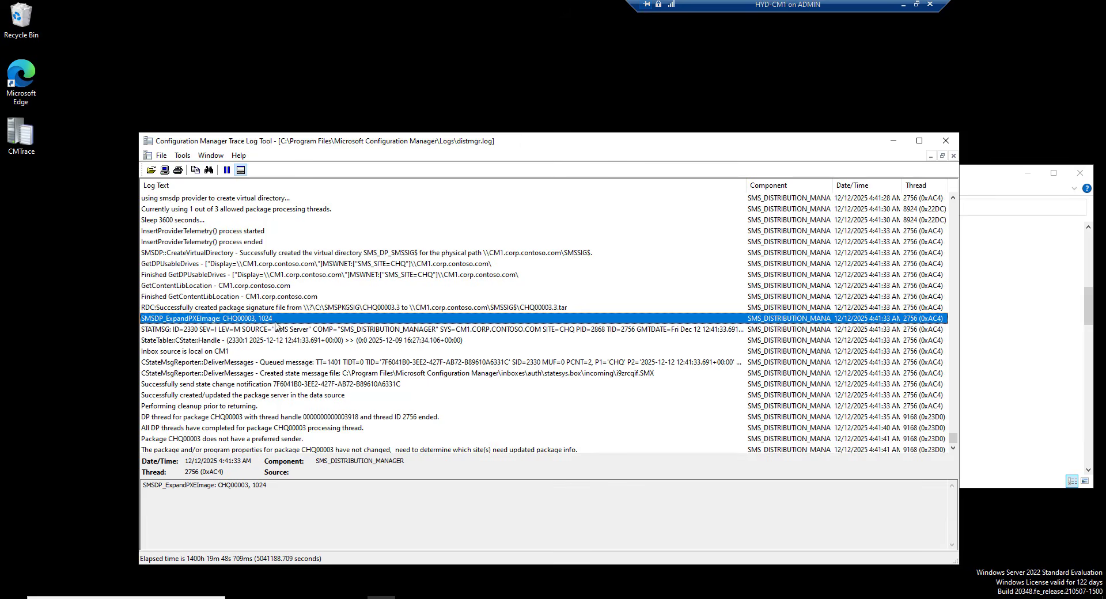
Switch to the Configuration Manager console, view the arm64 boot image's general properties and close them without changes.
{"action": "left_click", "coordinate": [325, 598]}
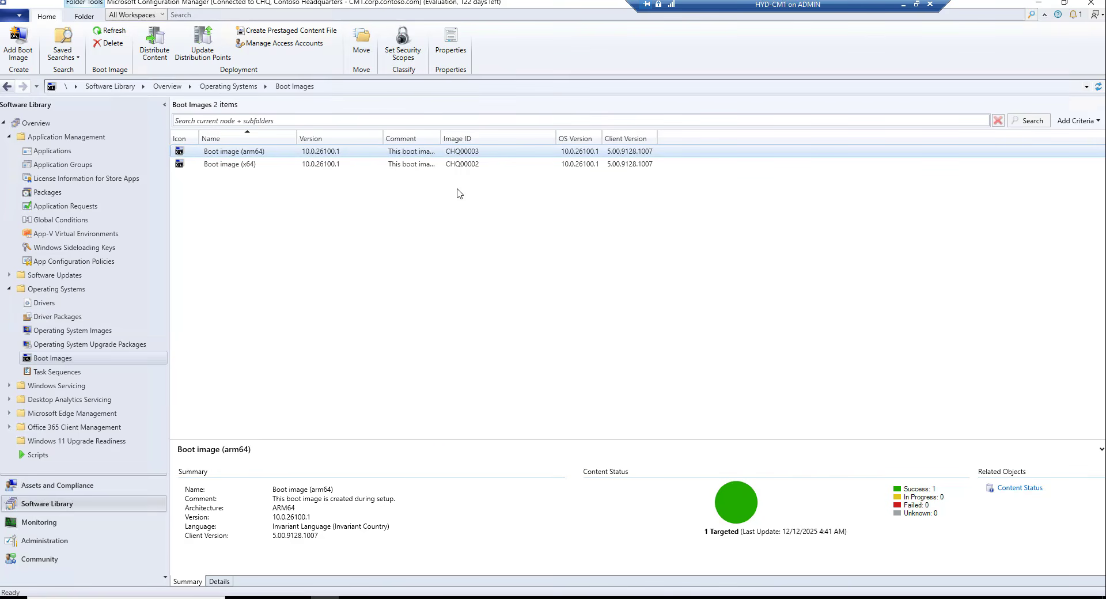
{"action": "right_click", "coordinate": [460, 155]}
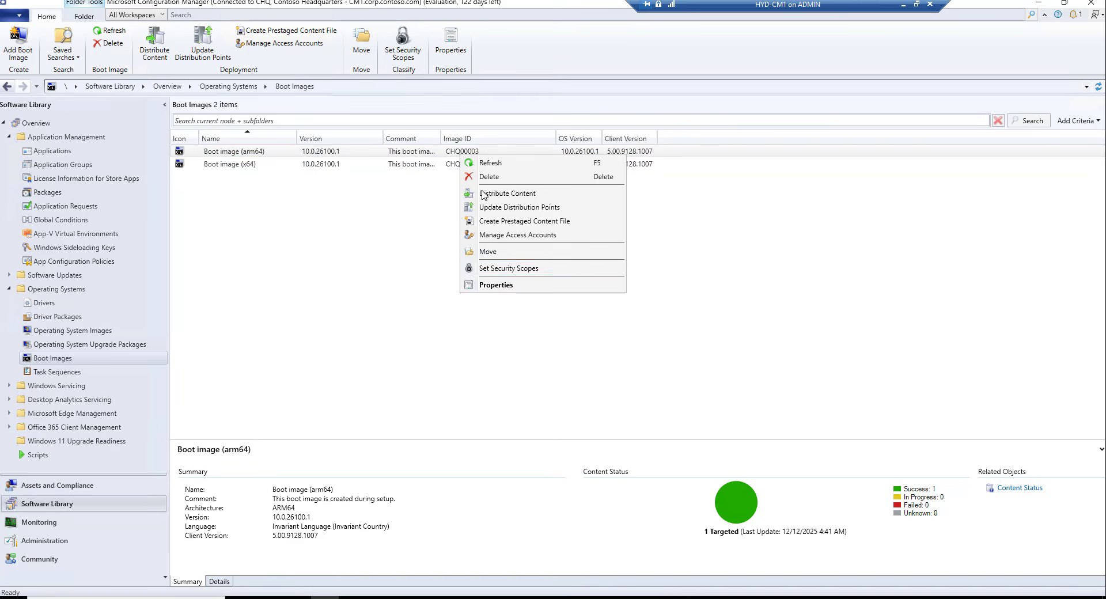
{"action": "left_click", "coordinate": [519, 287]}
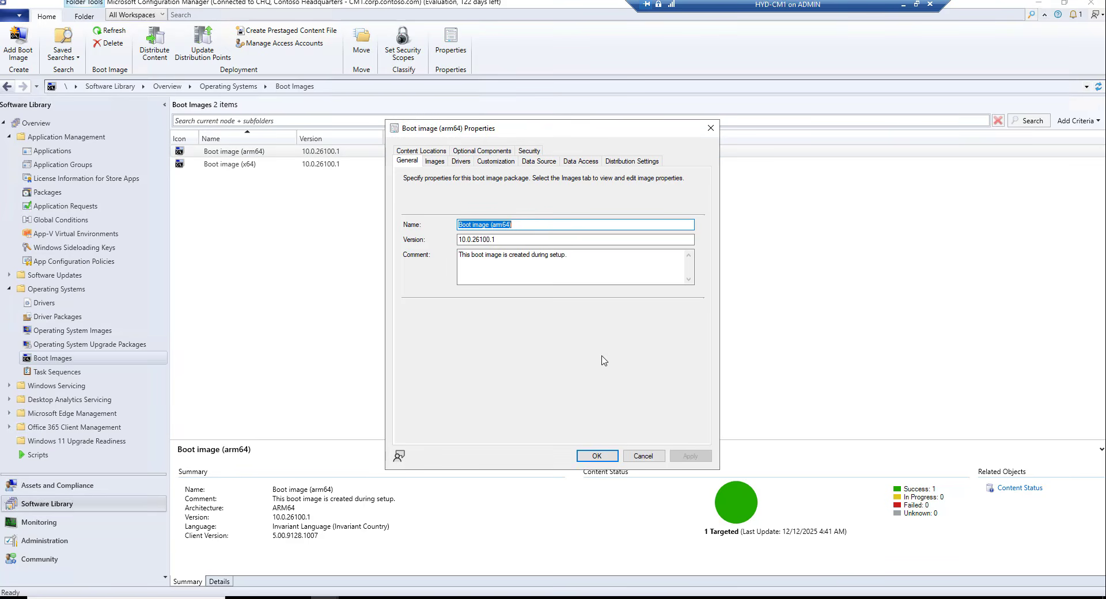
{"action": "left_click", "coordinate": [639, 456]}
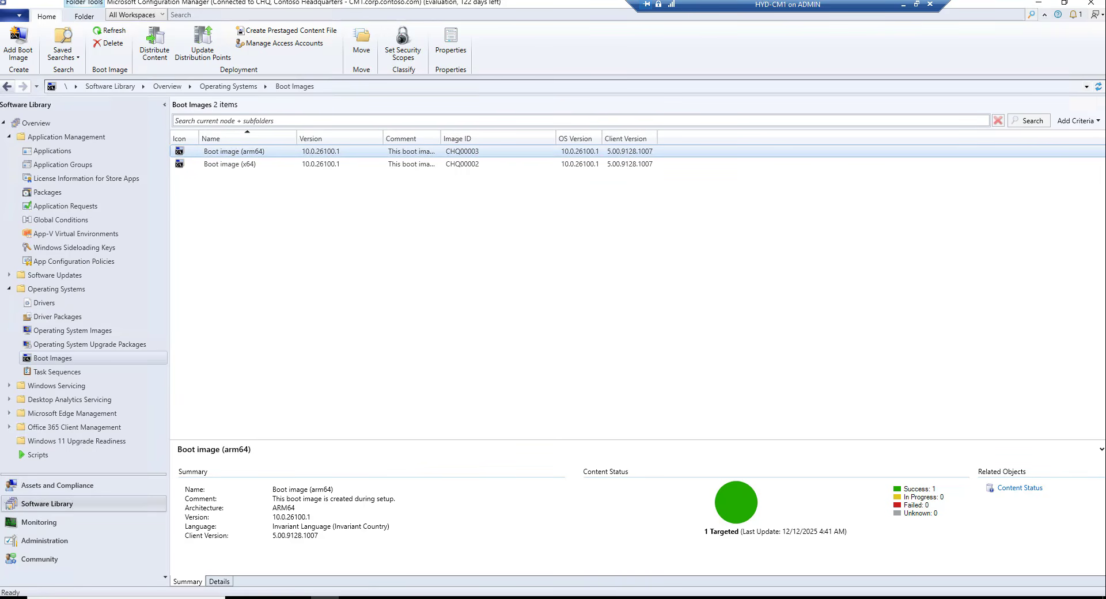
Select the package signature file entry for CHQ00003 in the distmgr log and compare its package ID with the console's arm64 boot image.
{"action": "left_click", "coordinate": [381, 598]}
{"action": "left_click", "coordinate": [390, 308]}
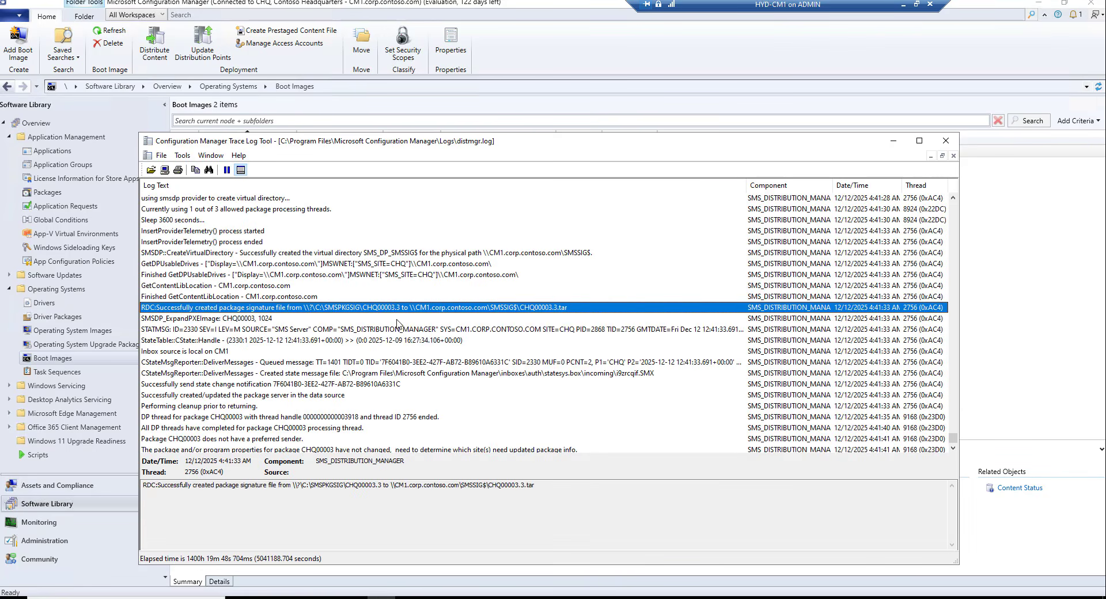
{"action": "left_click", "coordinate": [382, 597]}
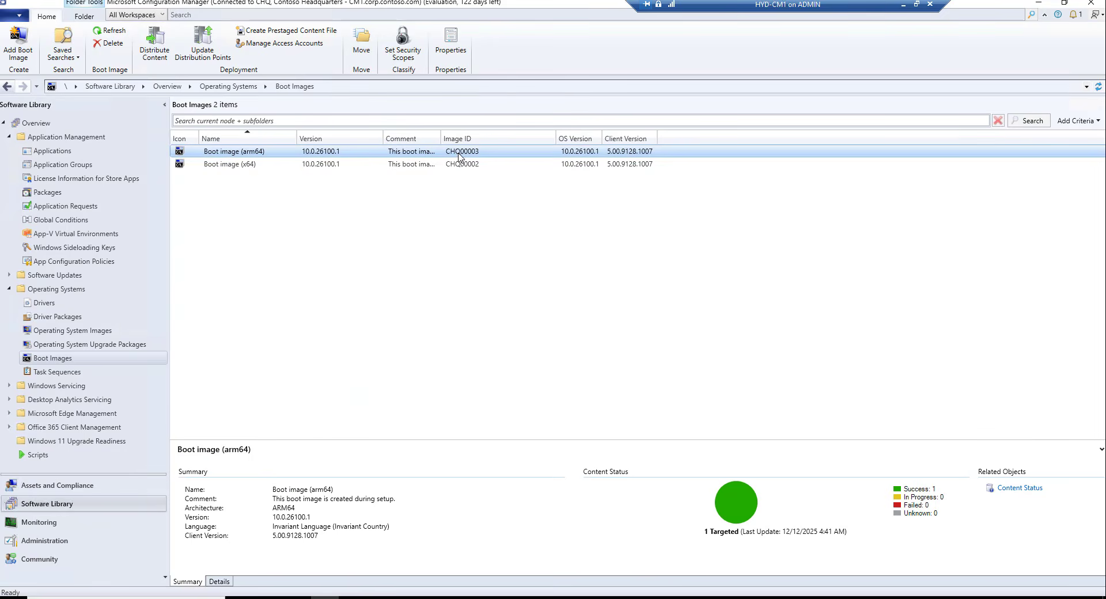
{"action": "key", "text": "alt+Tab"}
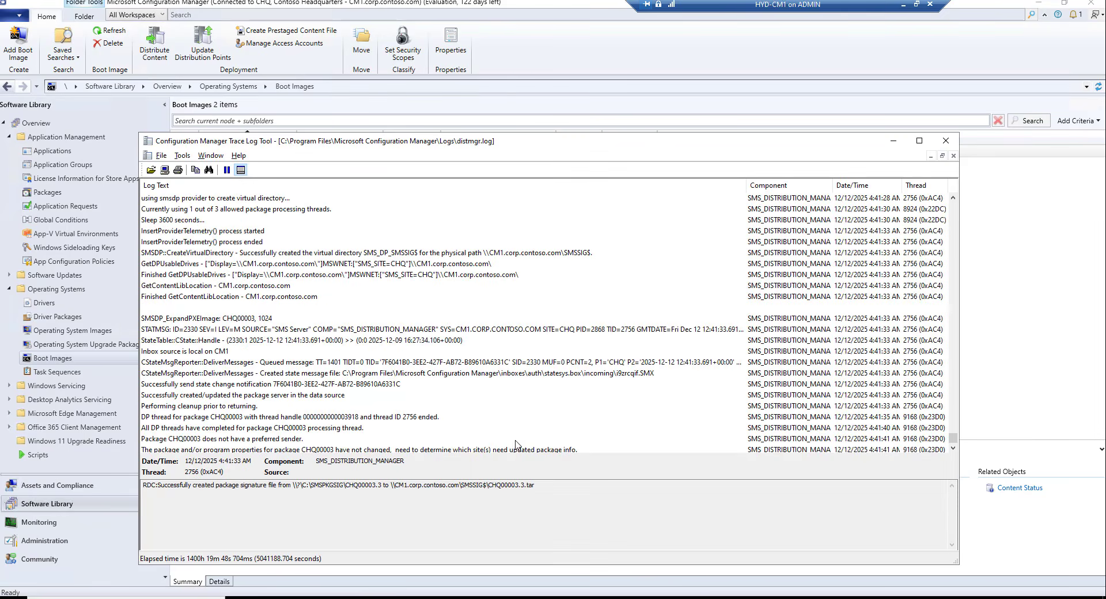
Search back through the distmgr log for the entries where processing of package CHQ00003 begins.
{"action": "scroll", "coordinate": [598, 387], "scroll_direction": "up", "scroll_amount": 5}
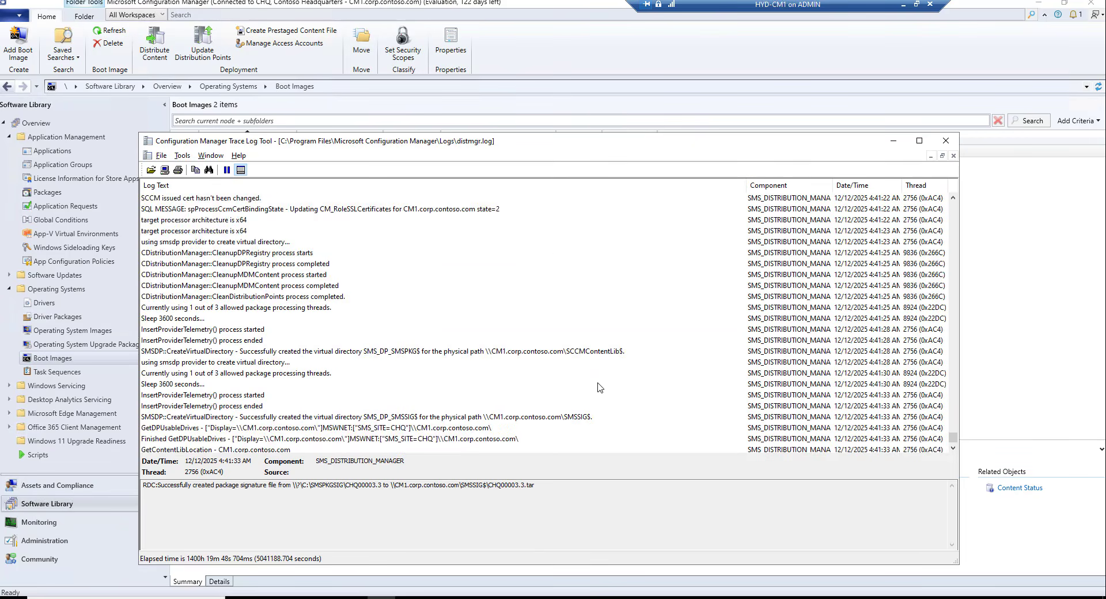
{"action": "scroll", "coordinate": [600, 388], "scroll_direction": "down", "scroll_amount": 1}
{"action": "scroll", "coordinate": [601, 388], "scroll_direction": "up", "scroll_amount": 3}
{"action": "scroll", "coordinate": [600, 389], "scroll_direction": "down", "scroll_amount": 10}
{"action": "scroll", "coordinate": [597, 398], "scroll_direction": "up", "scroll_amount": 7}
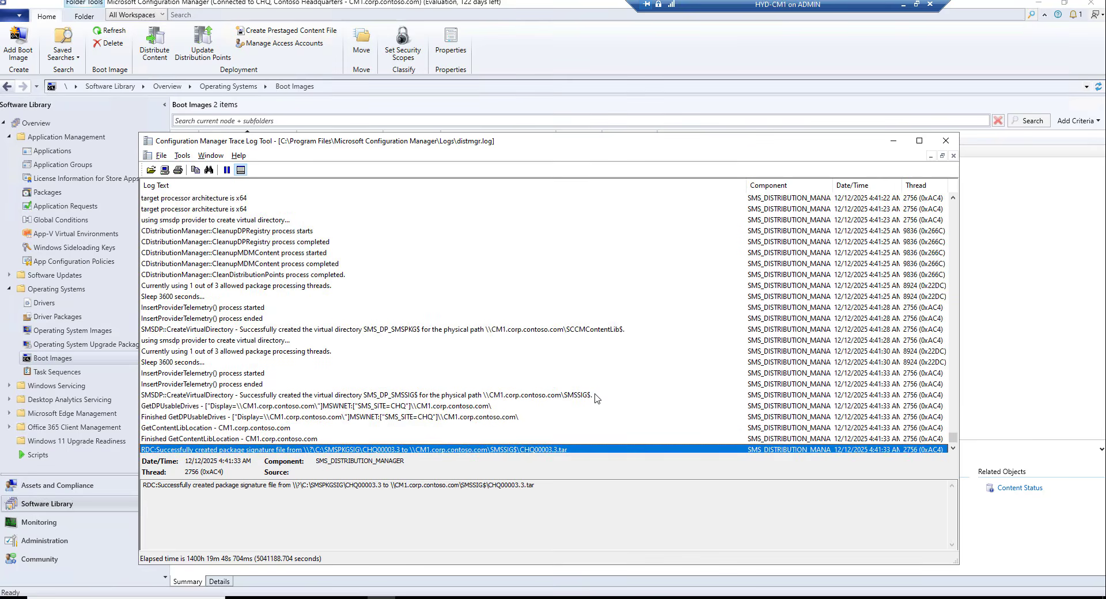
{"action": "scroll", "coordinate": [600, 399], "scroll_direction": "up", "scroll_amount": 15}
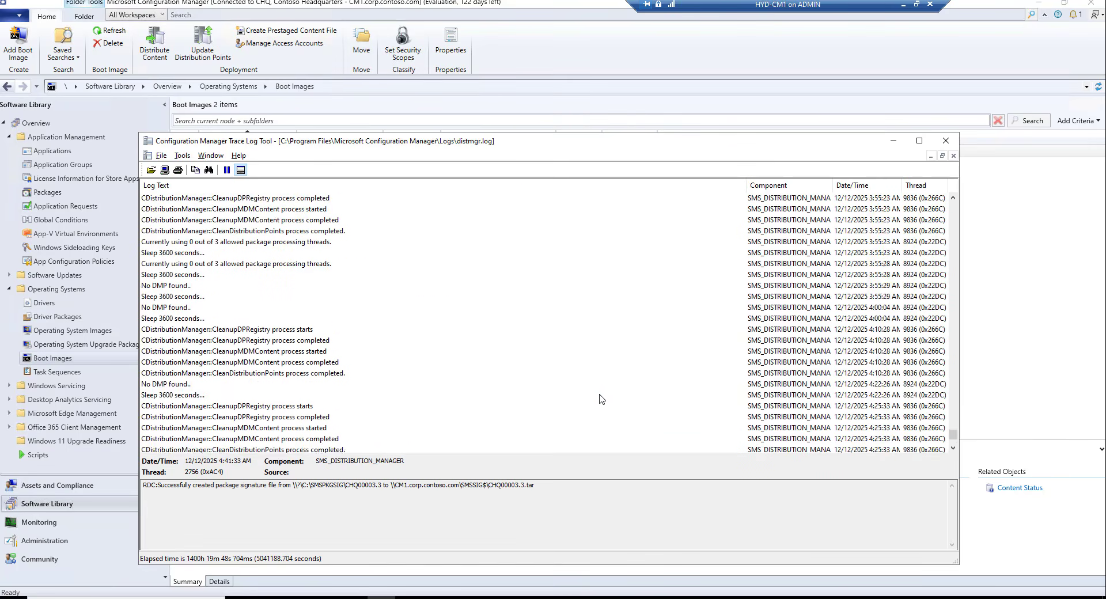
{"action": "scroll", "coordinate": [602, 399], "scroll_direction": "down", "scroll_amount": 1}
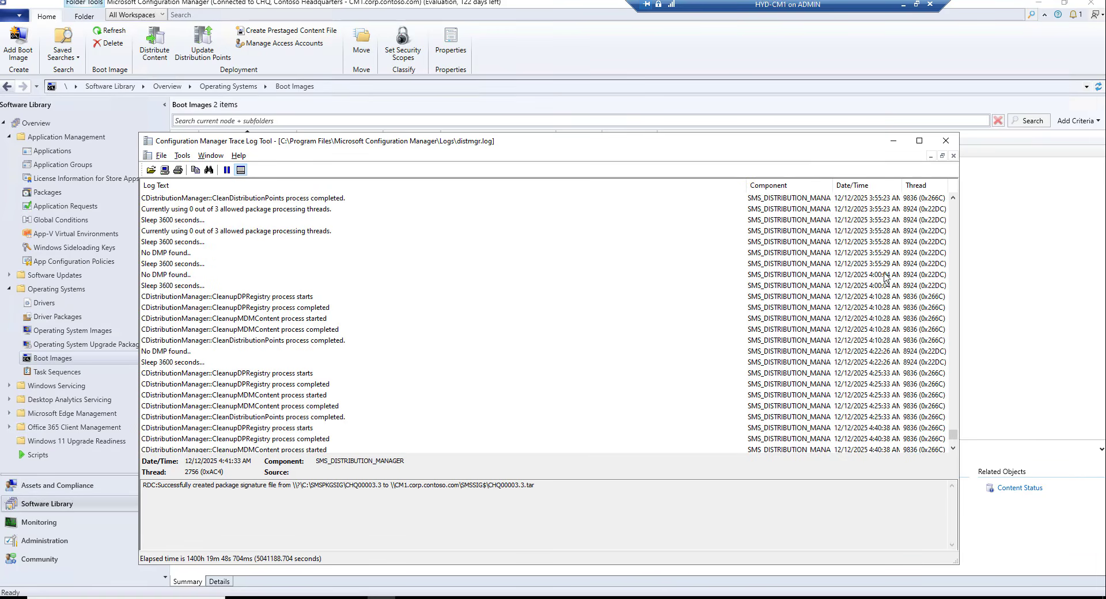
{"action": "left_click", "coordinate": [885, 275]}
{"action": "scroll", "coordinate": [513, 340], "scroll_direction": "down", "scroll_amount": 4}
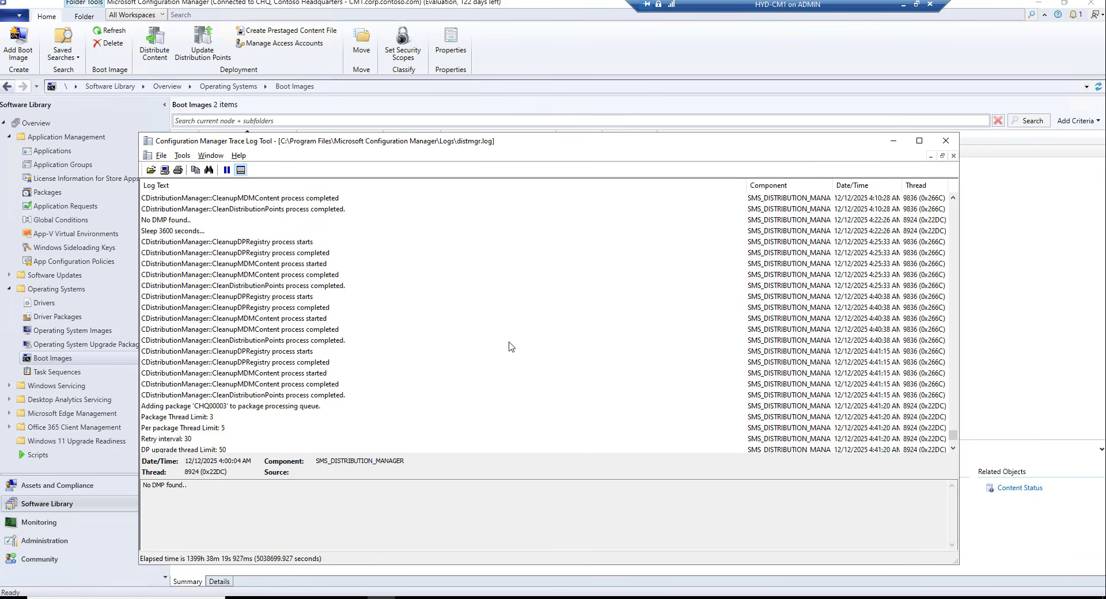
{"action": "scroll", "coordinate": [509, 346], "scroll_direction": "down", "scroll_amount": 5}
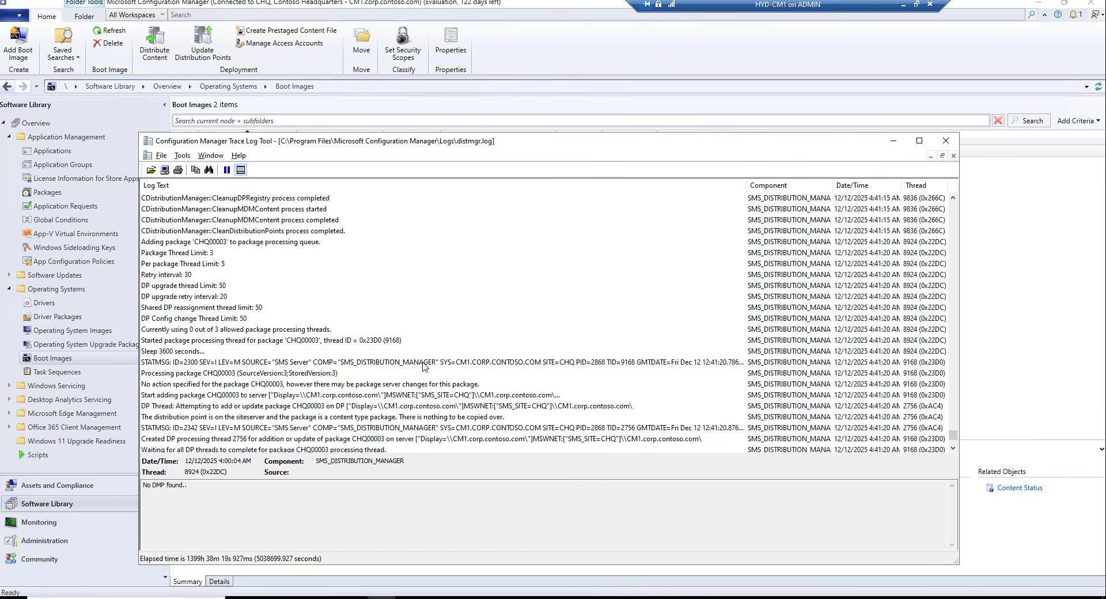
Examine the CHQ00003 entries from adding it to the package processing queue to starting to add it to the server.
{"action": "left_click", "coordinate": [423, 366]}
{"action": "left_click", "coordinate": [352, 341]}
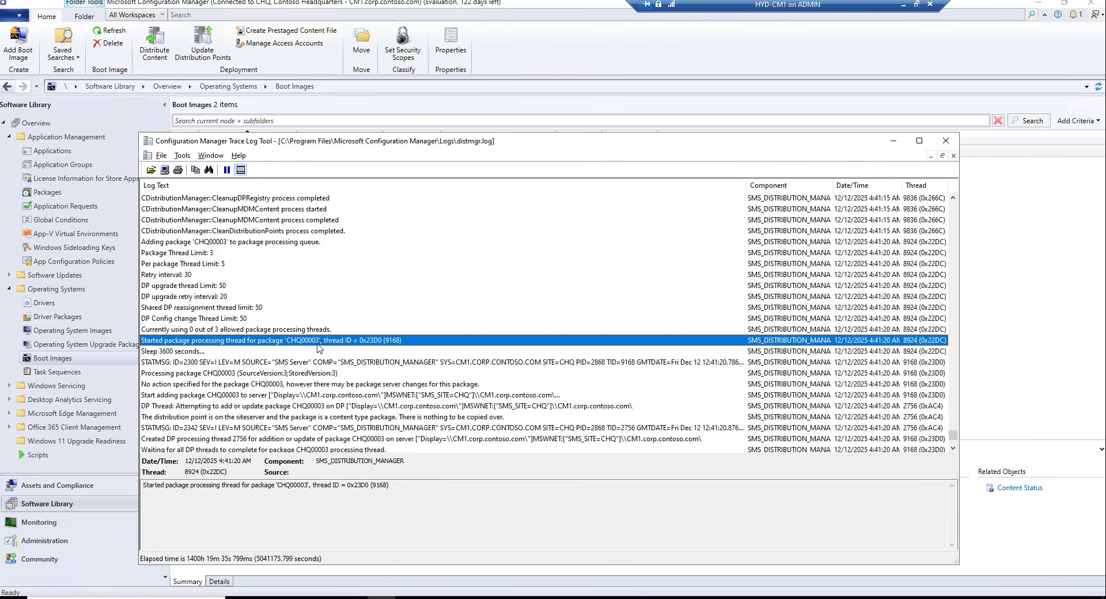
{"action": "left_click", "coordinate": [293, 243]}
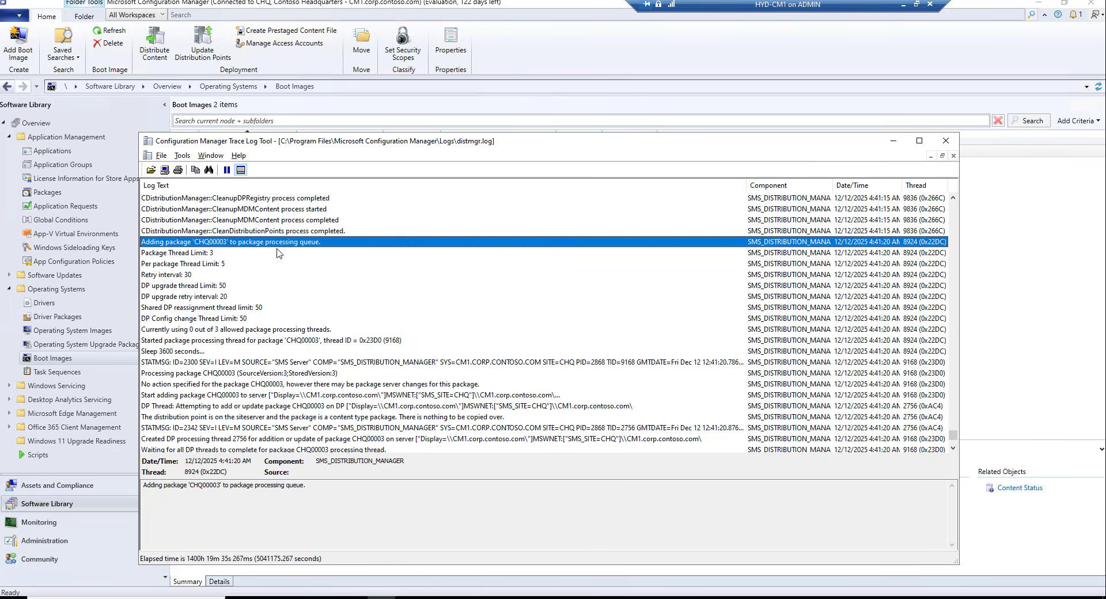
{"action": "left_click", "coordinate": [319, 341]}
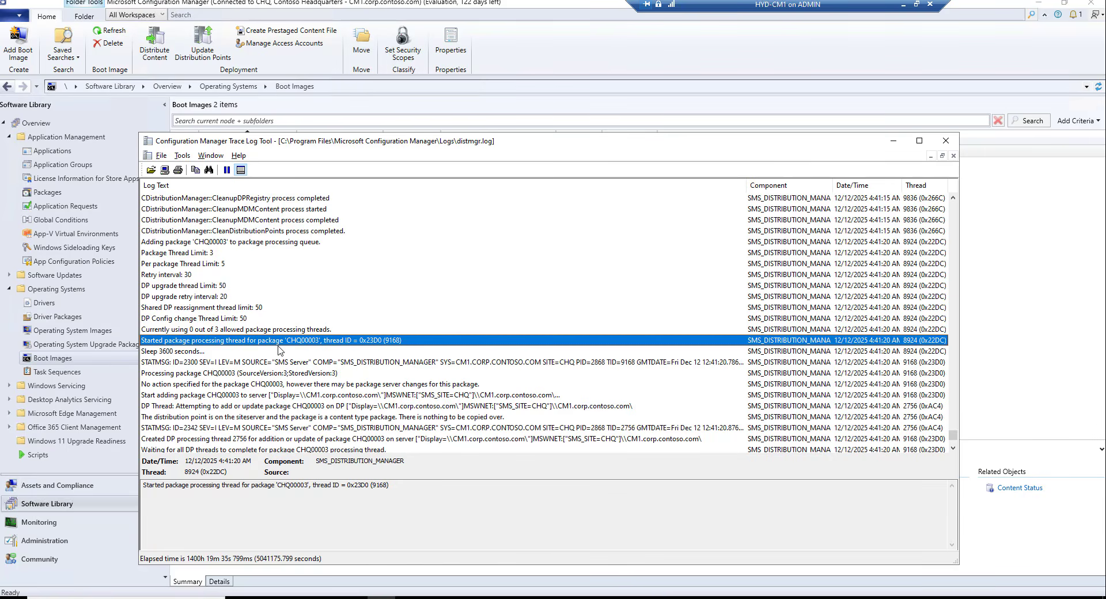
{"action": "left_click", "coordinate": [328, 364]}
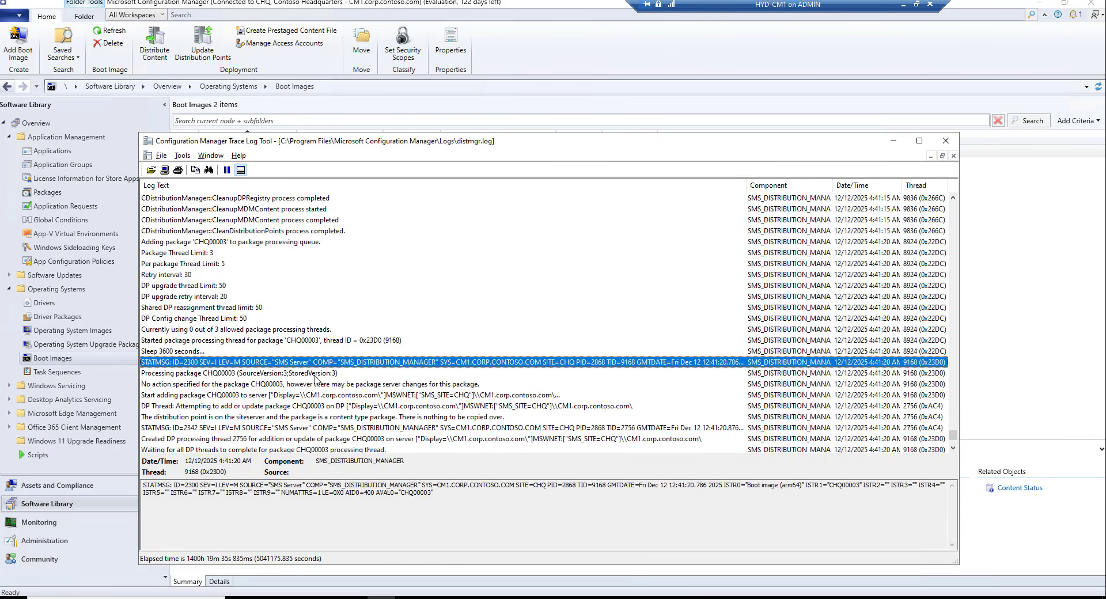
{"action": "left_click", "coordinate": [318, 374]}
{"action": "left_click", "coordinate": [323, 395]}
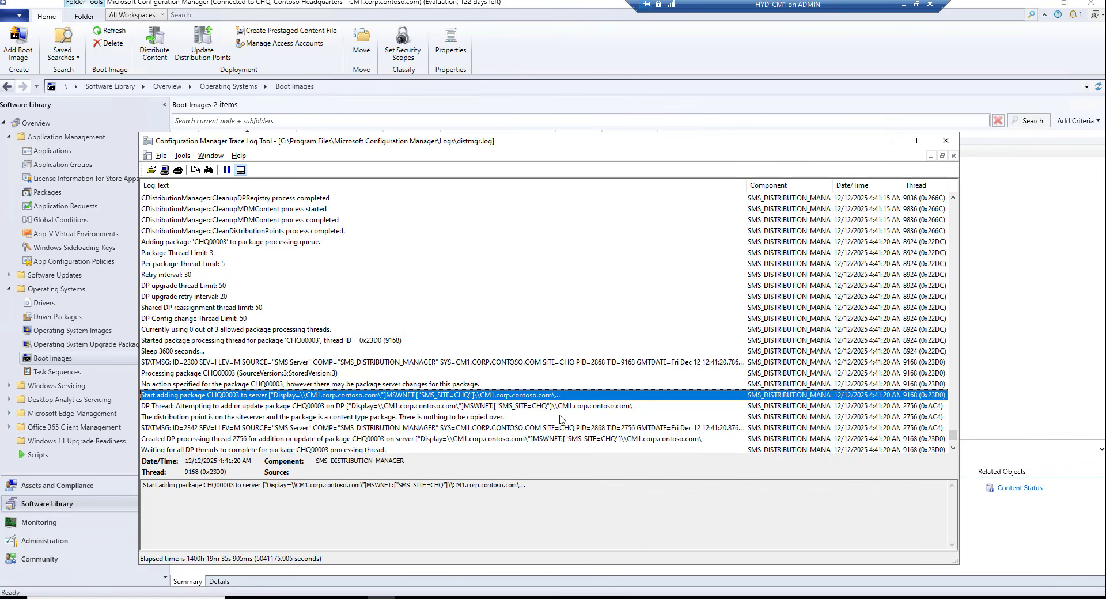
Examine the DP thread entries for CHQ00003, from the attempt to add or update the package to waiting for all threads.
{"action": "left_click", "coordinate": [523, 406]}
{"action": "left_click", "coordinate": [478, 419]}
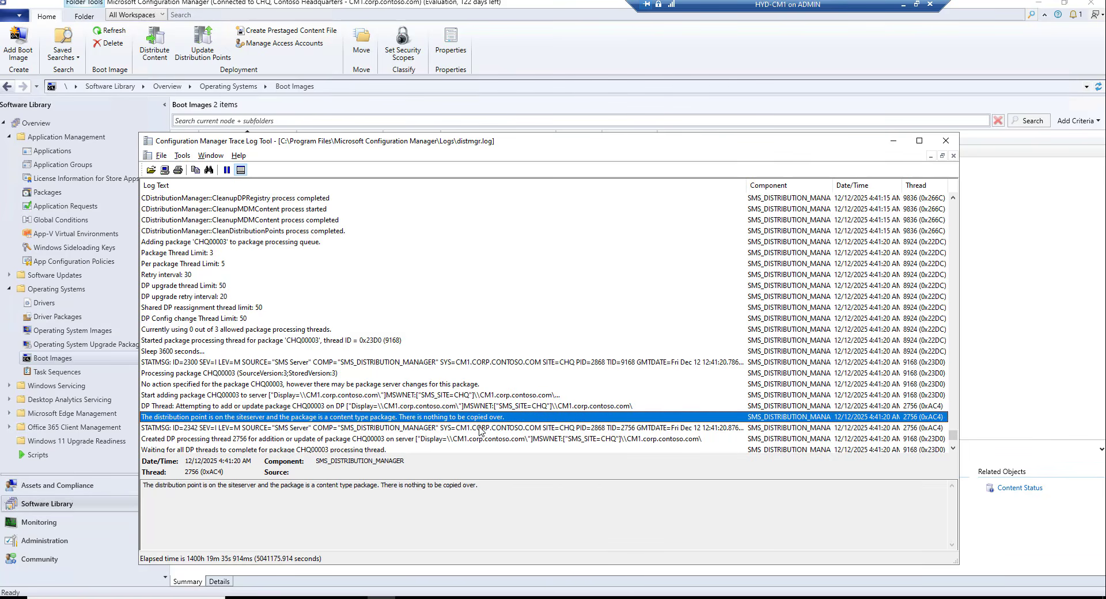
{"action": "scroll", "coordinate": [461, 429], "scroll_direction": "down", "scroll_amount": 1}
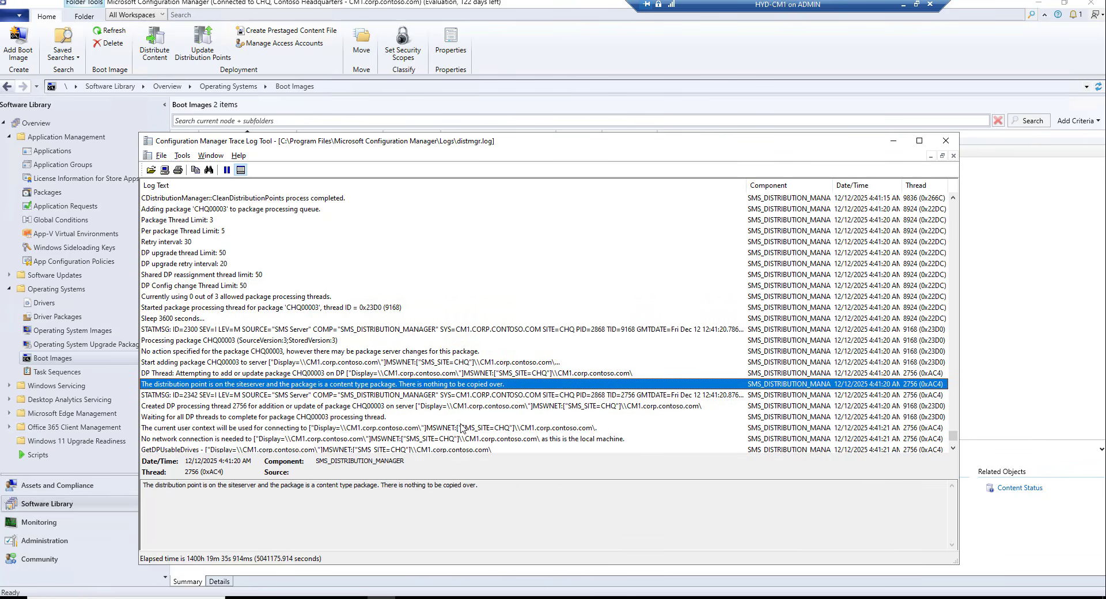
{"action": "left_click", "coordinate": [478, 398]}
{"action": "left_click", "coordinate": [477, 408]}
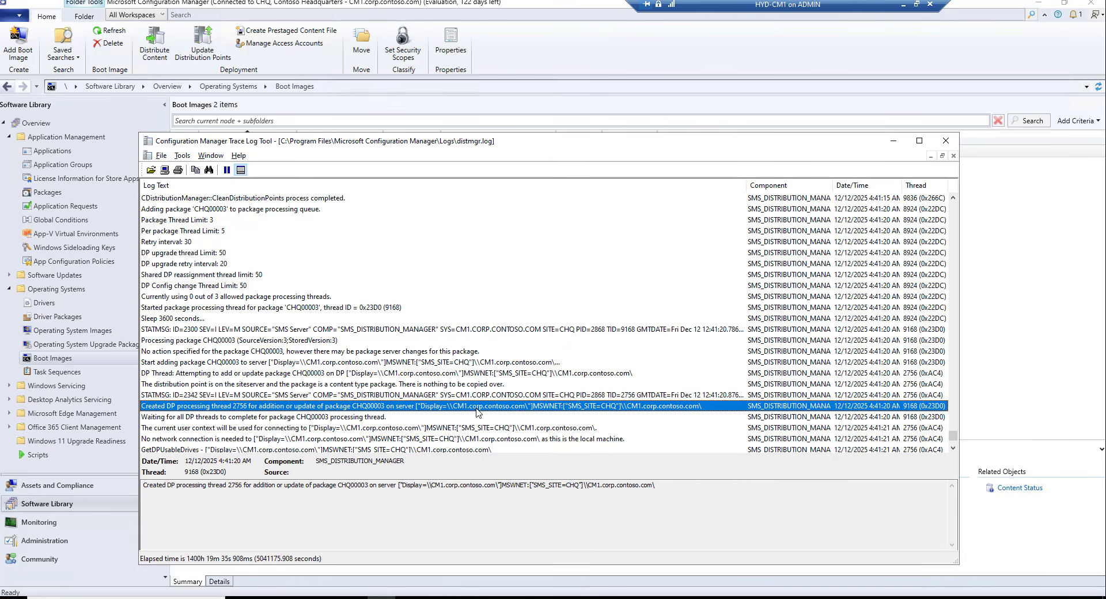
{"action": "left_click", "coordinate": [364, 418]}
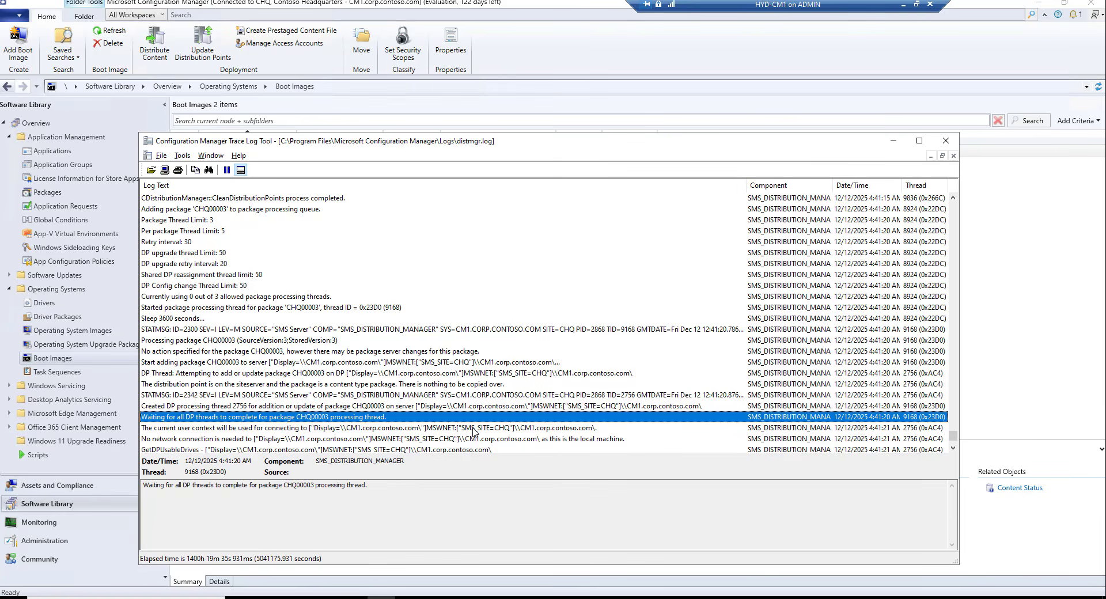
Examine the entries on the network connection, usable drives, the SMSPKGC$ share and the content library location.
{"action": "scroll", "coordinate": [474, 430], "scroll_direction": "down", "scroll_amount": 1}
{"action": "left_click", "coordinate": [568, 407]}
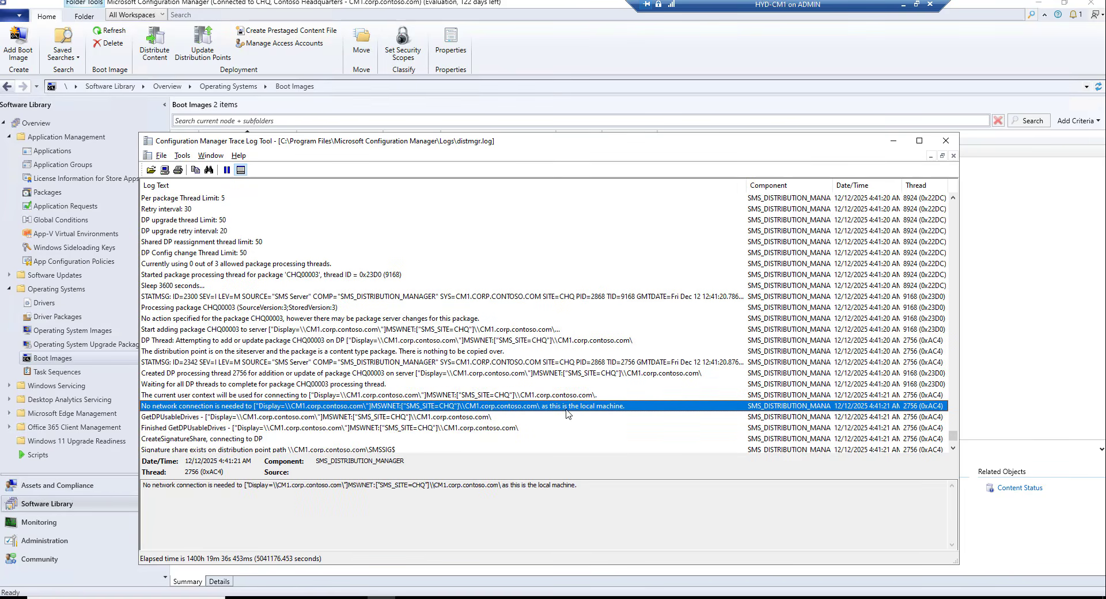
{"action": "left_click", "coordinate": [467, 420]}
{"action": "left_click", "coordinate": [470, 429]}
{"action": "scroll", "coordinate": [469, 430], "scroll_direction": "down", "scroll_amount": 2}
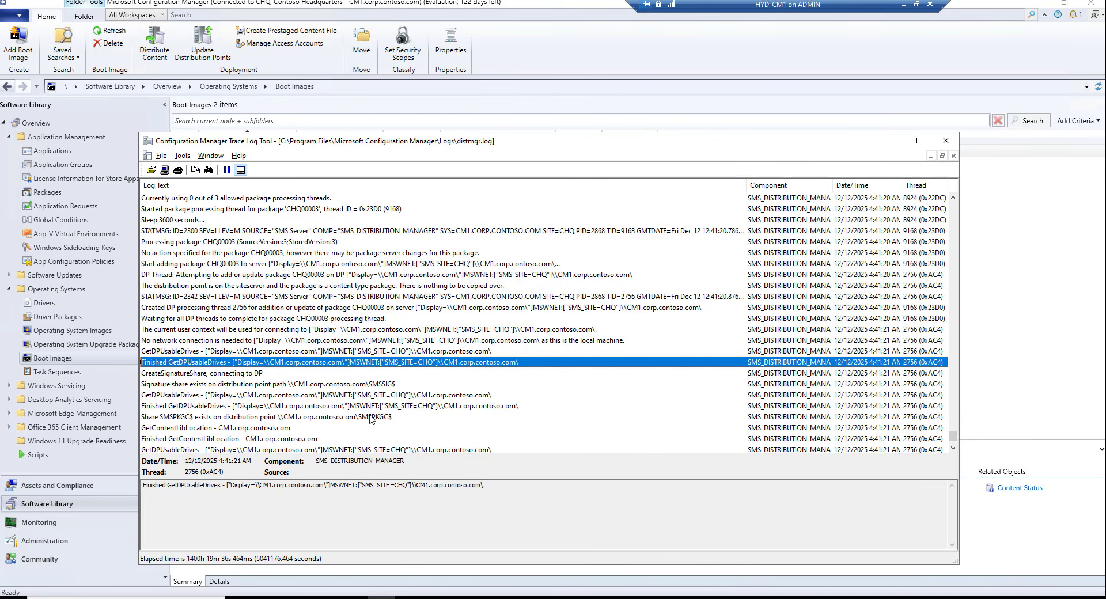
{"action": "scroll", "coordinate": [370, 418], "scroll_direction": "down", "scroll_amount": 1}
{"action": "left_click", "coordinate": [216, 374]}
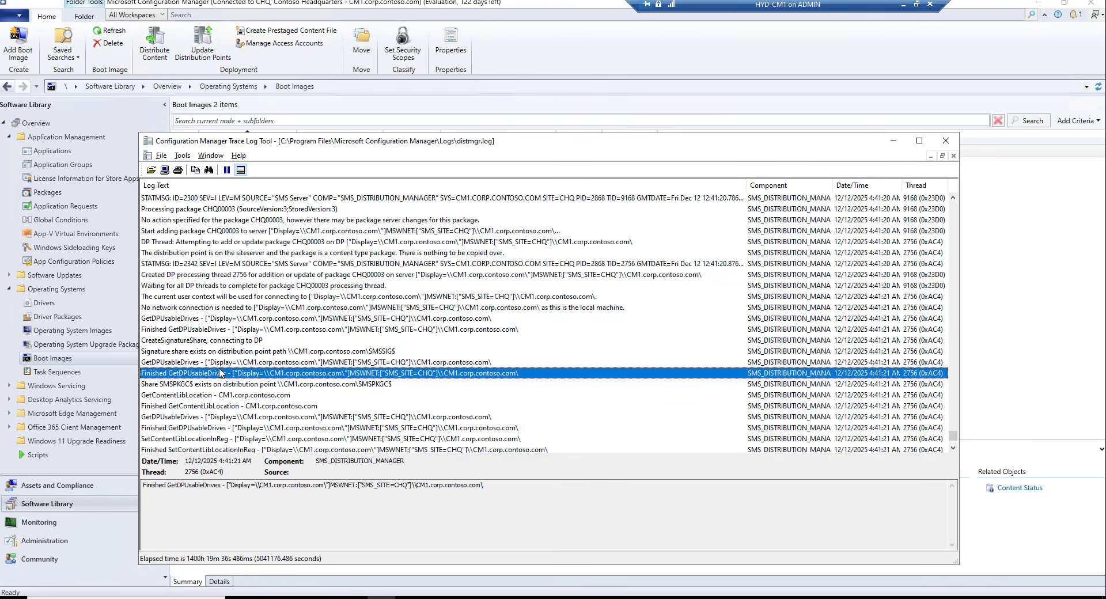
{"action": "left_click", "coordinate": [367, 384]}
{"action": "left_click", "coordinate": [297, 406]}
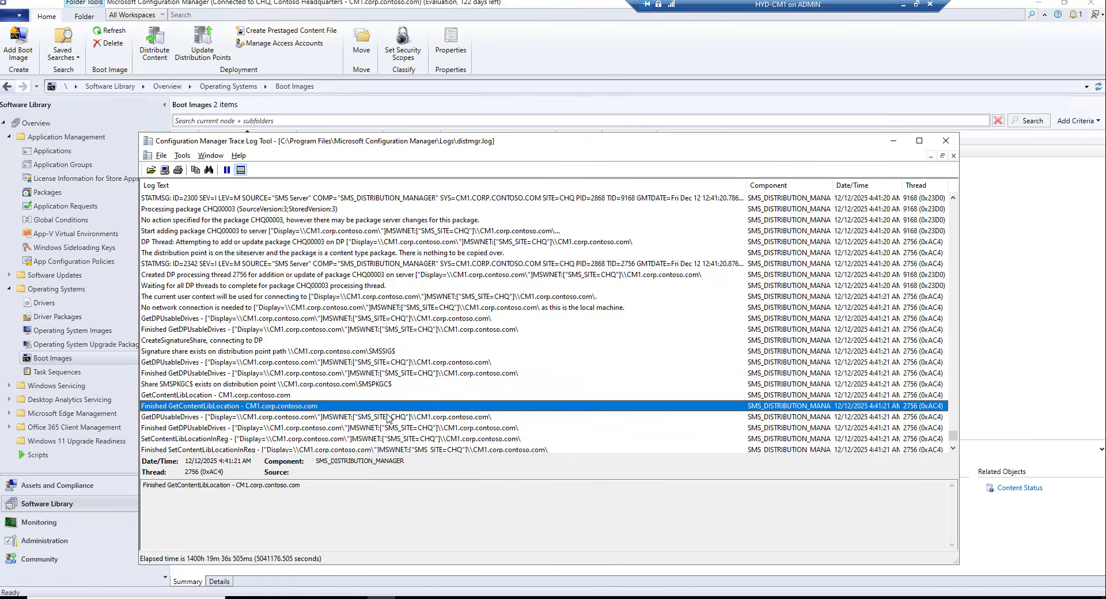
Examine the SetContentLibLocationInReg entry, the certificate validation entries and the spProcessCcmCertBindingState SQL message.
{"action": "scroll", "coordinate": [390, 419], "scroll_direction": "down", "scroll_amount": 1}
{"action": "scroll", "coordinate": [426, 410], "scroll_direction": "down", "scroll_amount": 2}
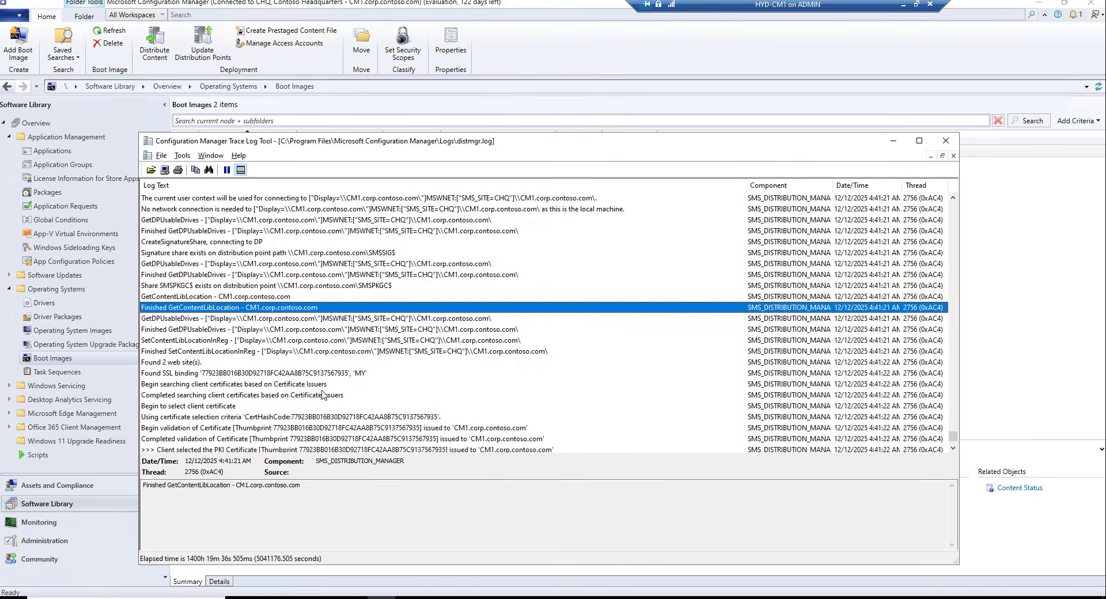
{"action": "left_click", "coordinate": [428, 352]}
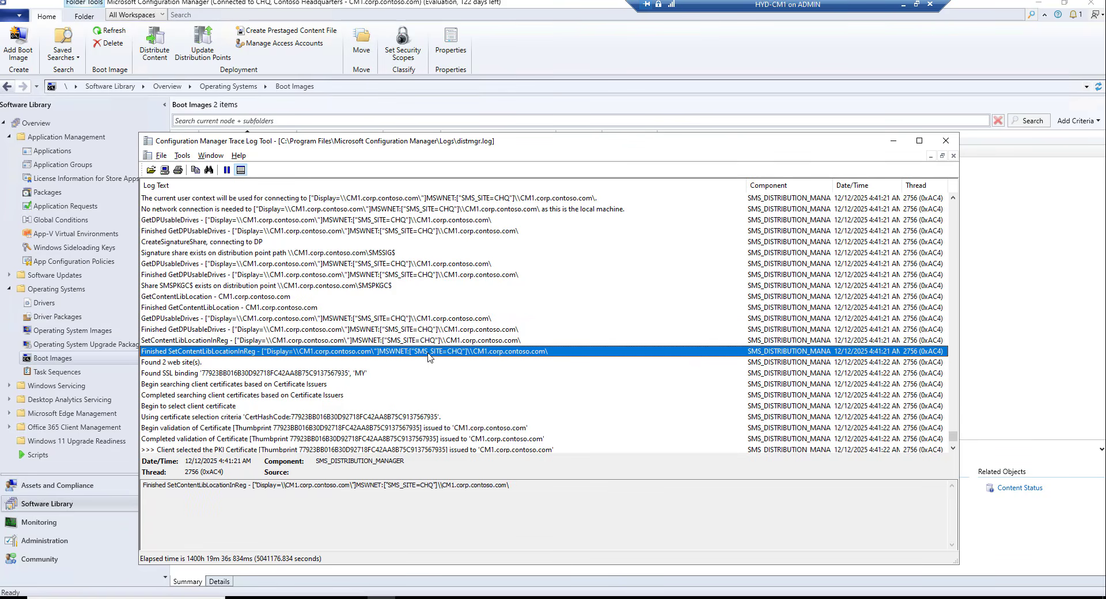
{"action": "scroll", "coordinate": [428, 356], "scroll_direction": "down", "scroll_amount": 1}
{"action": "scroll", "coordinate": [429, 353], "scroll_direction": "down", "scroll_amount": 3}
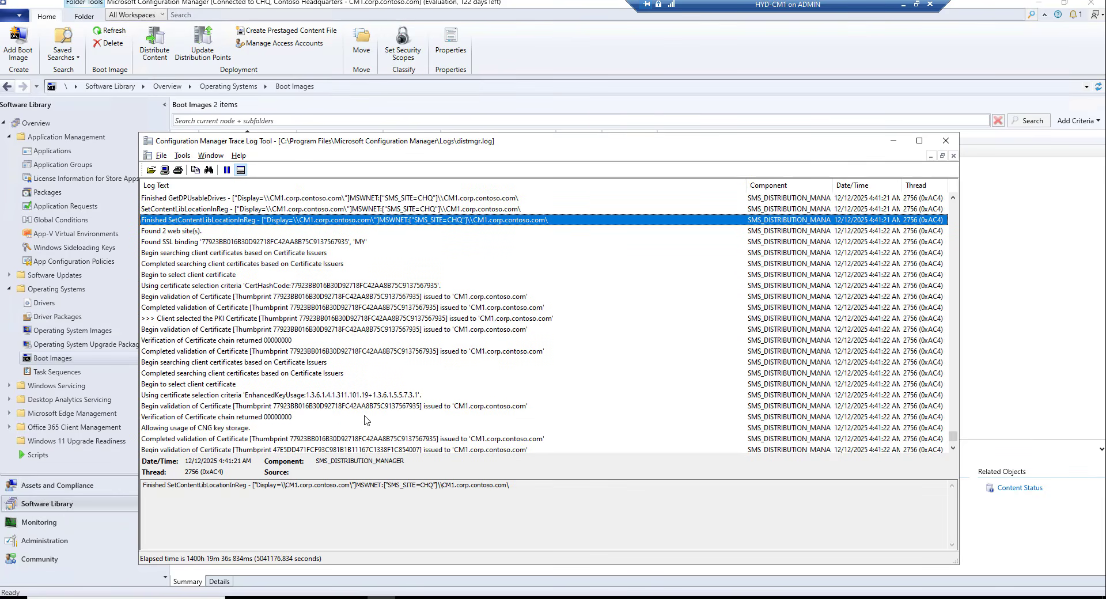
{"action": "left_click", "coordinate": [285, 426]}
{"action": "scroll", "coordinate": [418, 404], "scroll_direction": "down", "scroll_amount": 3}
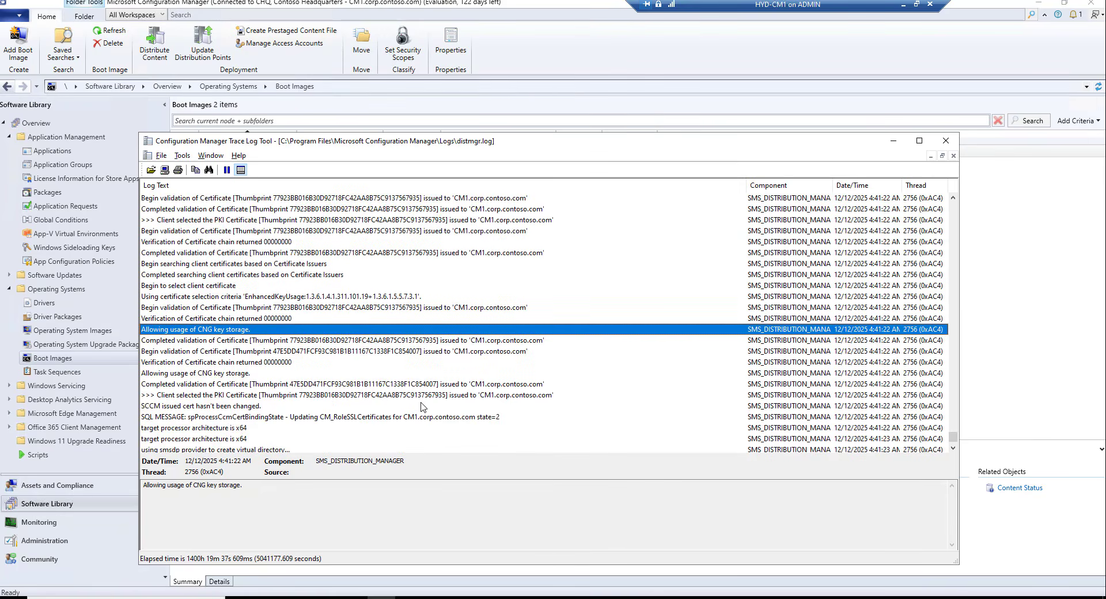
{"action": "scroll", "coordinate": [420, 405], "scroll_direction": "down", "scroll_amount": 4}
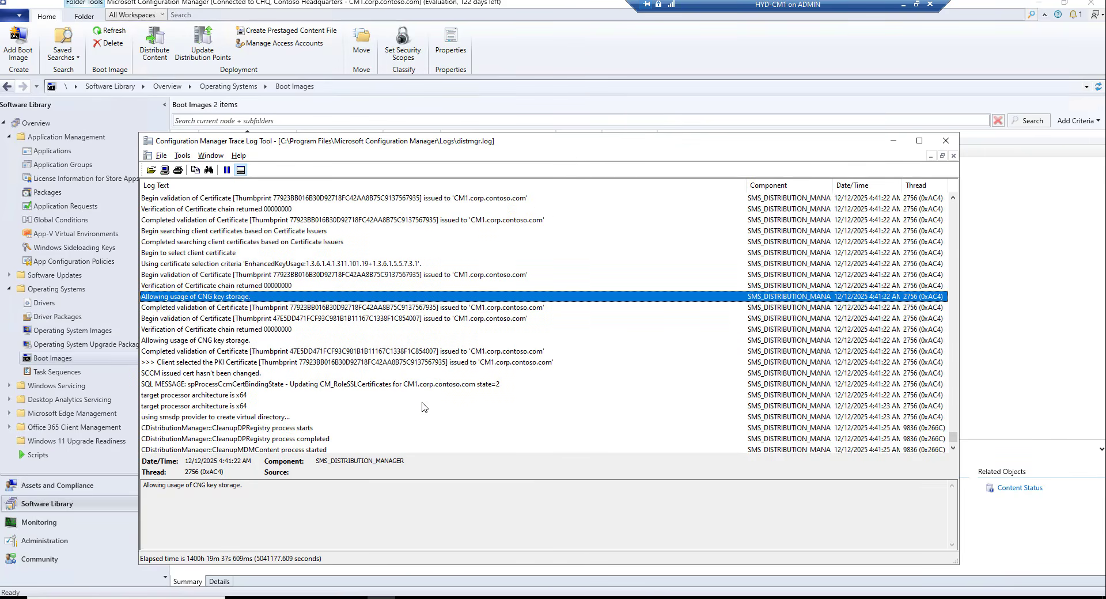
{"action": "scroll", "coordinate": [422, 406], "scroll_direction": "up", "scroll_amount": 3}
{"action": "left_click", "coordinate": [444, 362]}
{"action": "left_click", "coordinate": [432, 385]}
Return to the Finished GetContentLibLocation entry and review the preceding entries back to the start of CHQ00003 processing.
{"action": "scroll", "coordinate": [433, 387], "scroll_direction": "up", "scroll_amount": 5}
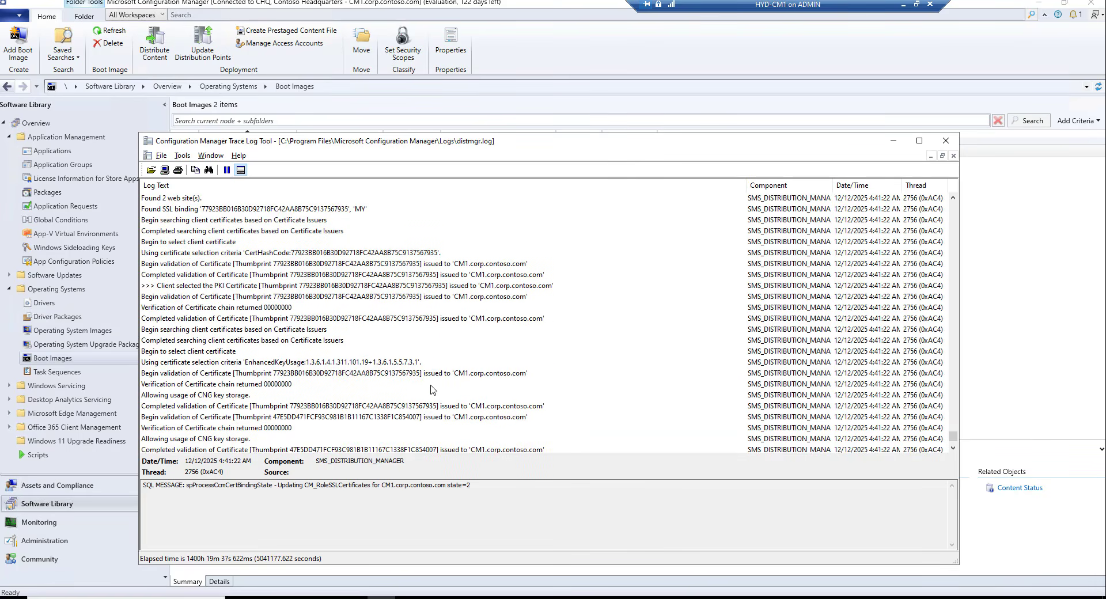
{"action": "scroll", "coordinate": [433, 389], "scroll_direction": "up", "scroll_amount": 2}
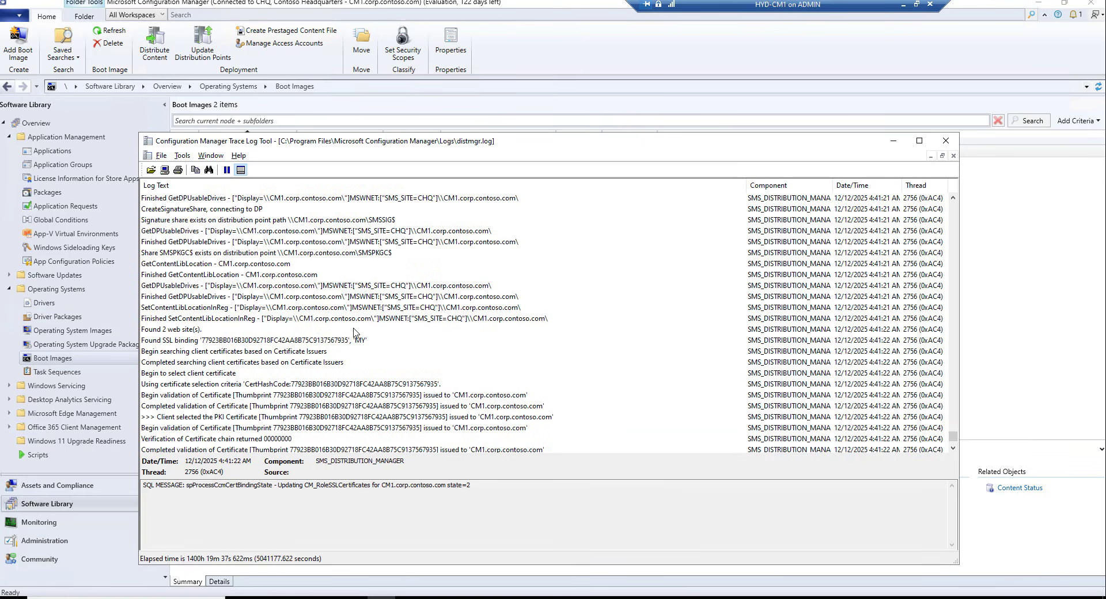
{"action": "left_click", "coordinate": [268, 274]}
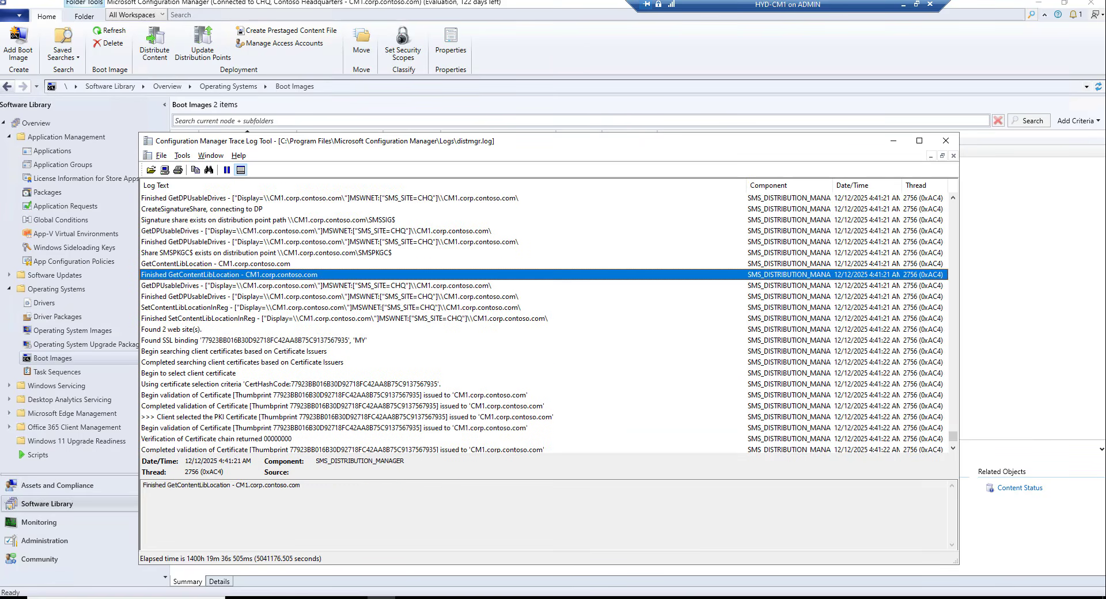
{"action": "scroll", "coordinate": [242, 279], "scroll_direction": "up", "scroll_amount": 1}
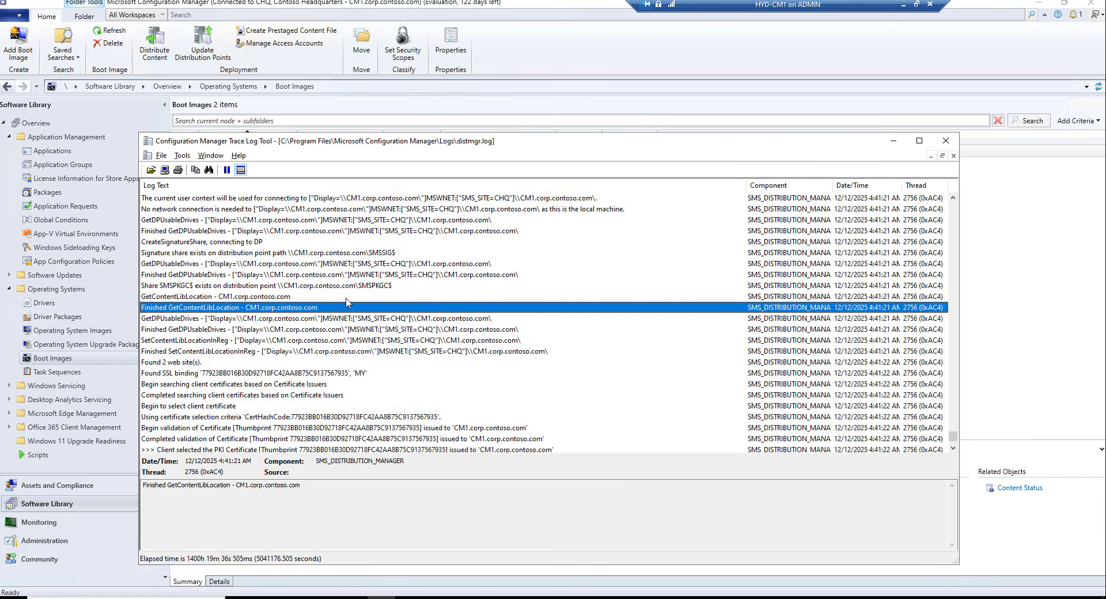
{"action": "scroll", "coordinate": [353, 302], "scroll_direction": "up", "scroll_amount": 1}
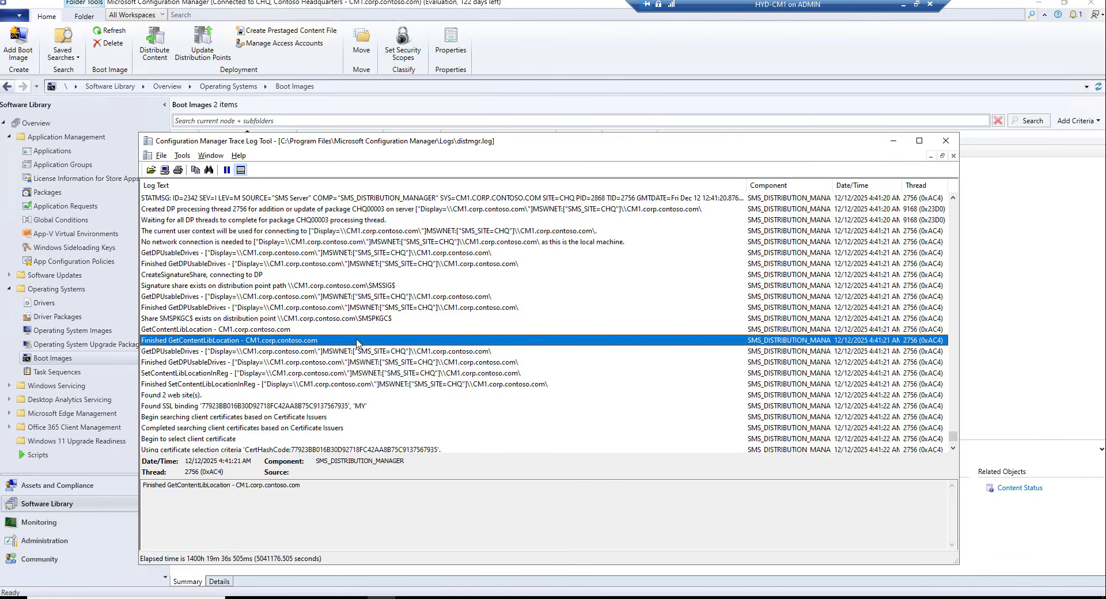
{"action": "scroll", "coordinate": [354, 339], "scroll_direction": "up", "scroll_amount": 5}
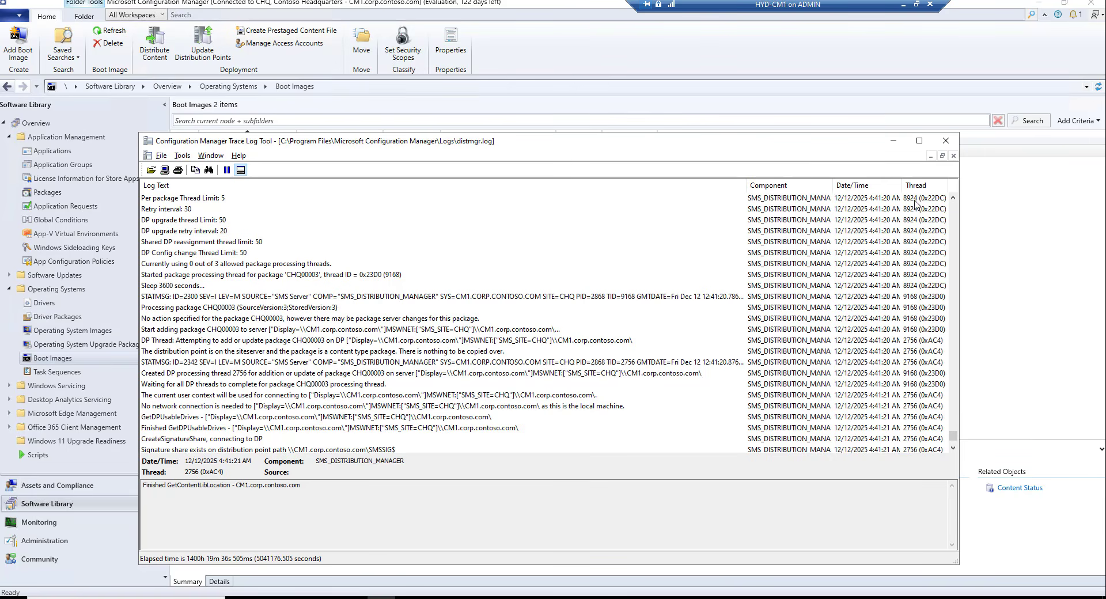
Leave the distmgr log and switch to the Logs folder in File Explorer.
{"action": "left_click", "coordinate": [893, 140]}
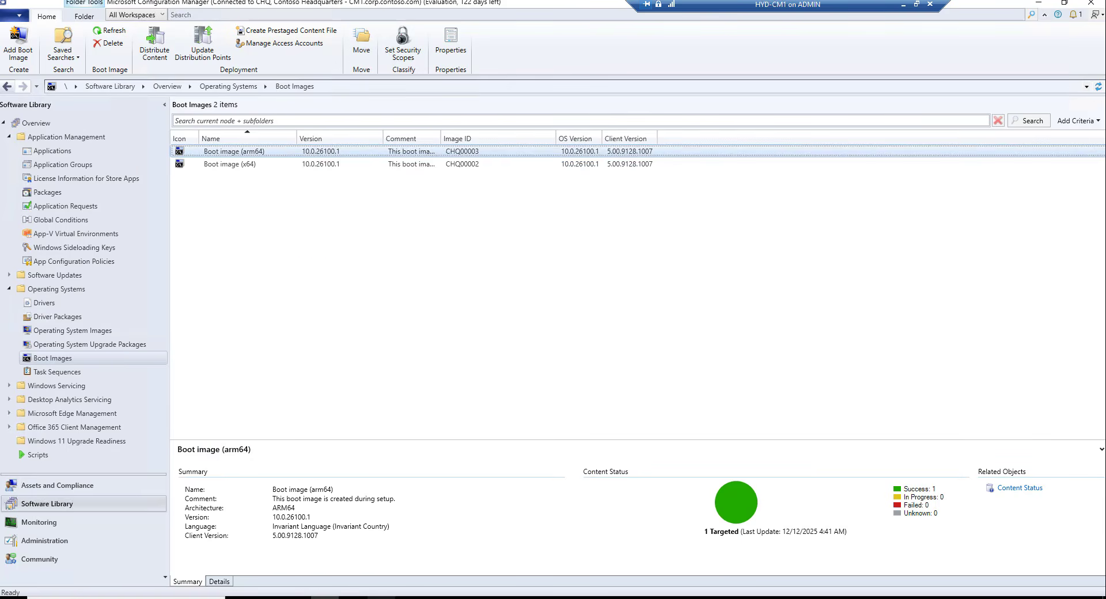
{"action": "left_click", "coordinate": [381, 598]}
{"action": "left_click", "coordinate": [298, 598]}
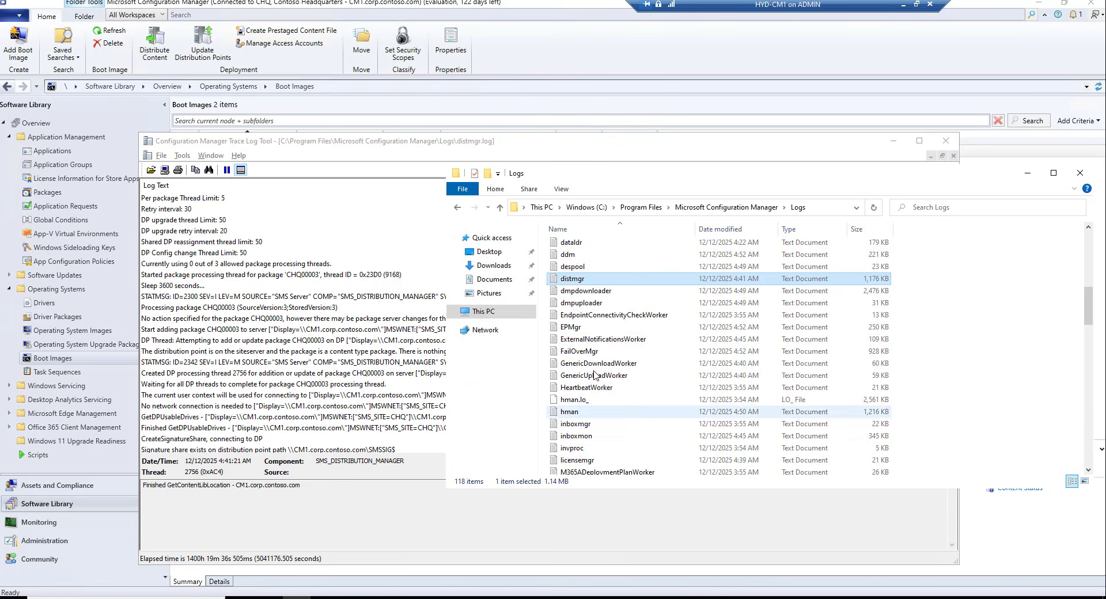
Open the PkgXferMgr log from the Logs folder and review its entries up to the latest one.
{"action": "left_click", "coordinate": [603, 339]}
{"action": "key", "text": "p"}
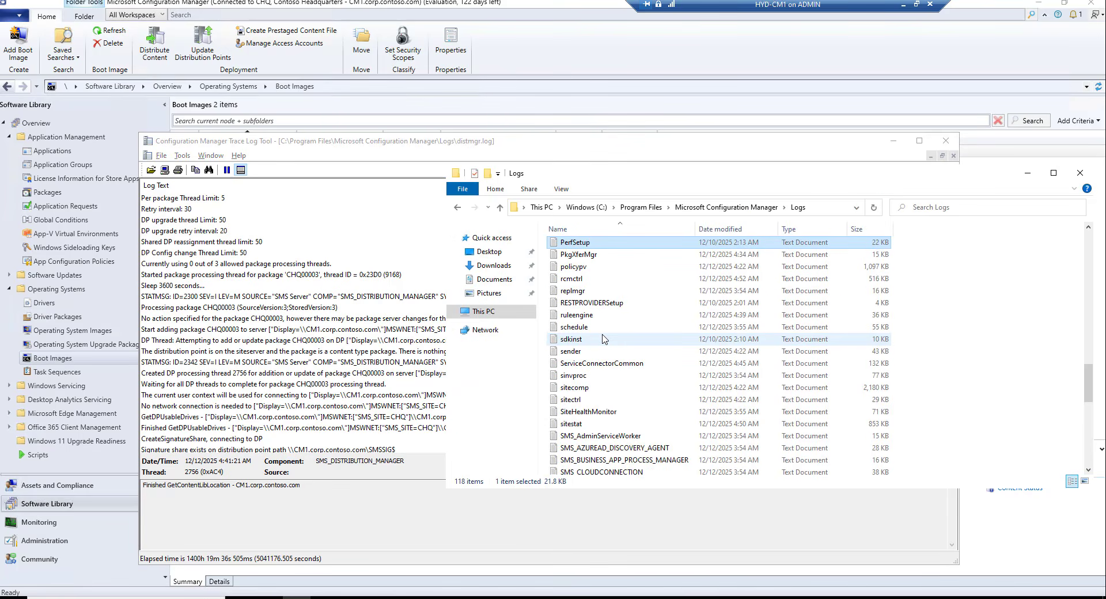
{"action": "double_click", "coordinate": [576, 254]}
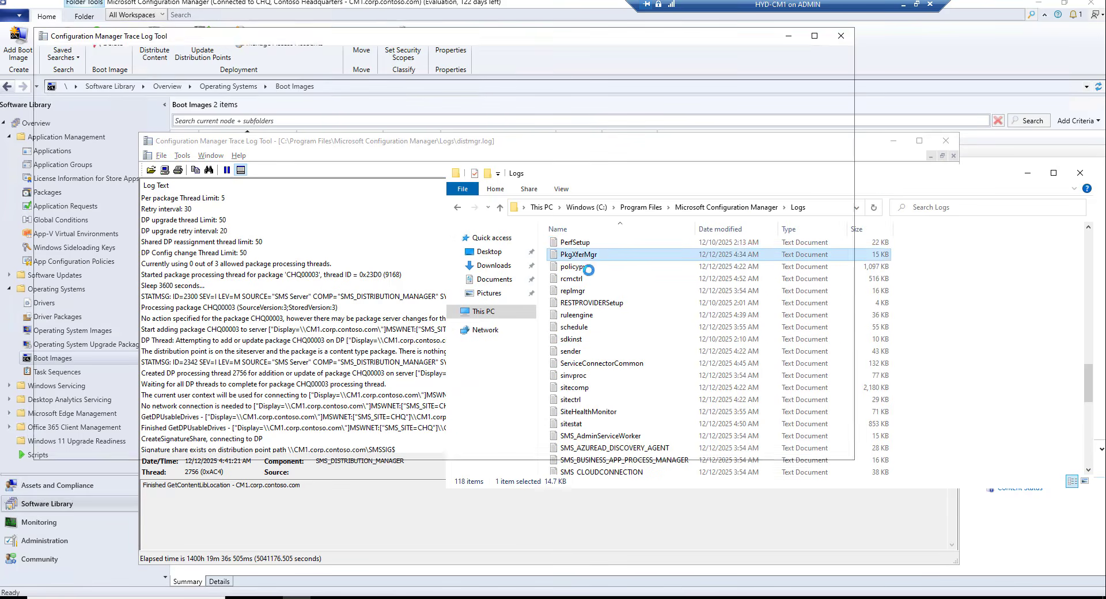
{"action": "scroll", "coordinate": [271, 239], "scroll_direction": "up", "scroll_amount": 5}
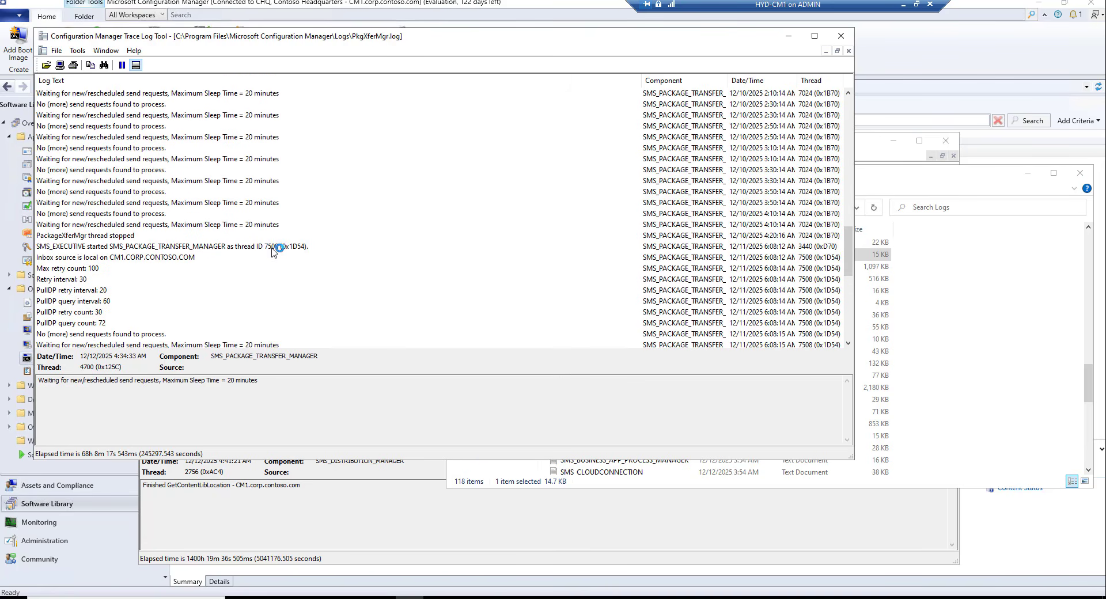
{"action": "scroll", "coordinate": [610, 268], "scroll_direction": "up", "scroll_amount": 3}
{"action": "scroll", "coordinate": [609, 268], "scroll_direction": "down", "scroll_amount": 10}
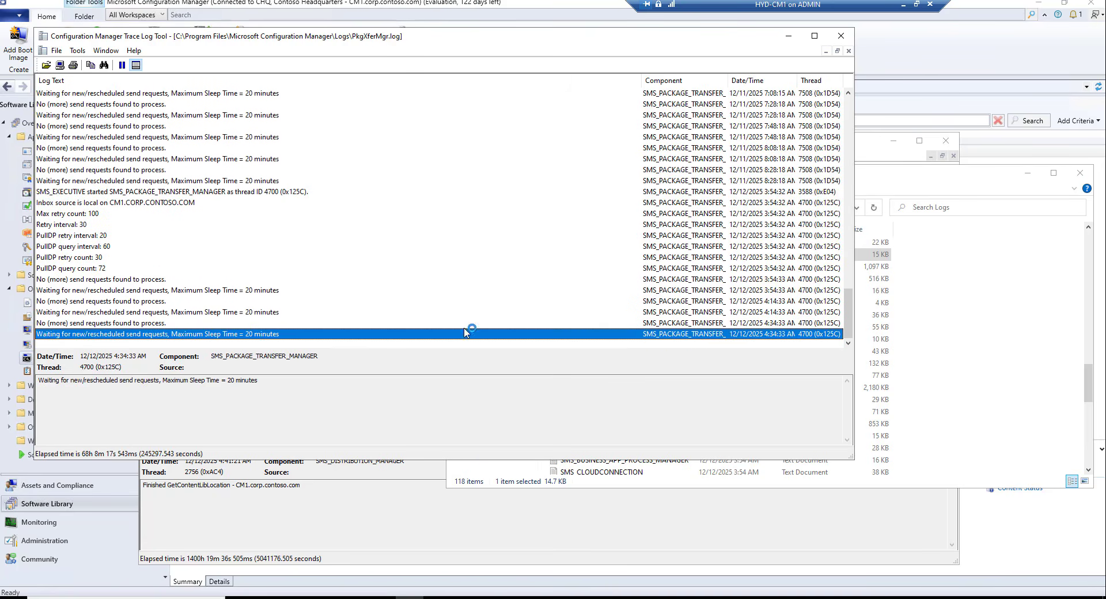
Examine the 12/12/2025 send request and waiting entries in the PkgXferMgr log, and close the log.
{"action": "left_click", "coordinate": [766, 303]}
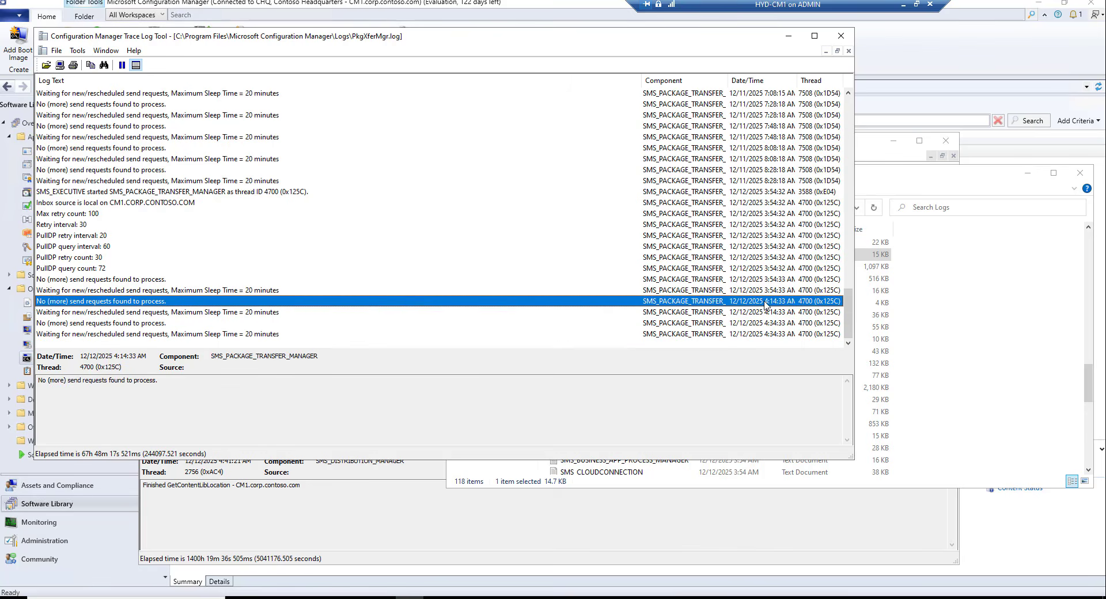
{"action": "left_click", "coordinate": [175, 291]}
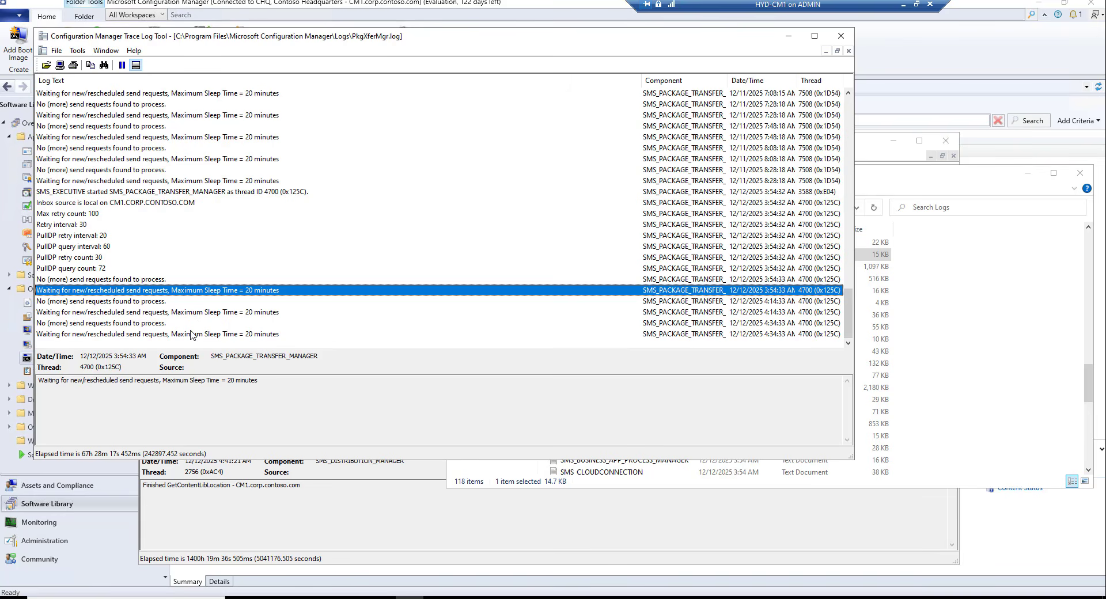
{"action": "scroll", "coordinate": [190, 336], "scroll_direction": "up", "scroll_amount": 2}
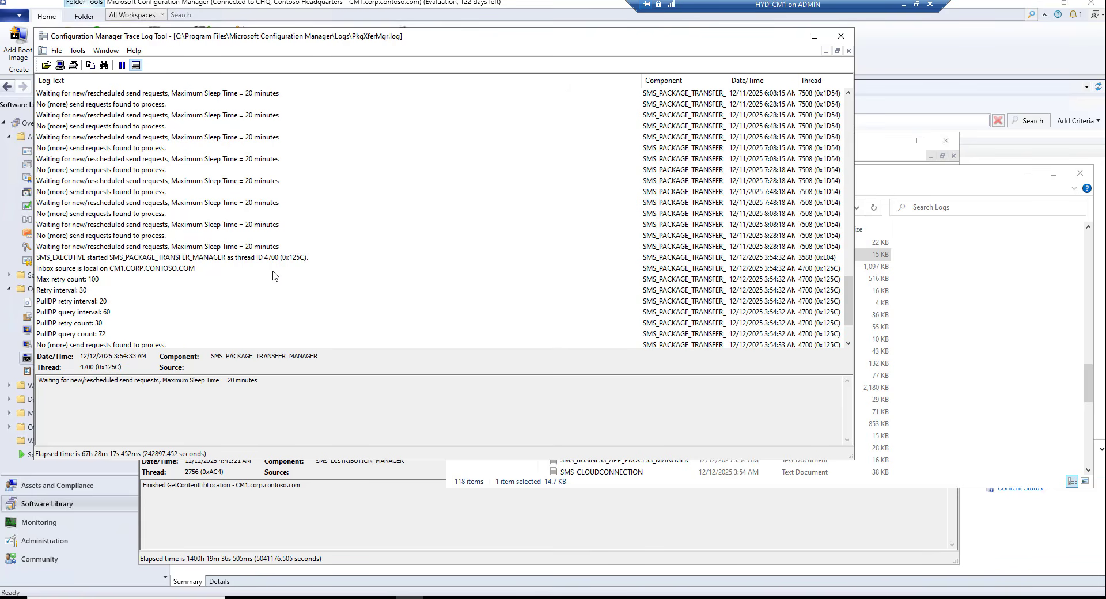
{"action": "scroll", "coordinate": [273, 288], "scroll_direction": "down", "scroll_amount": 2}
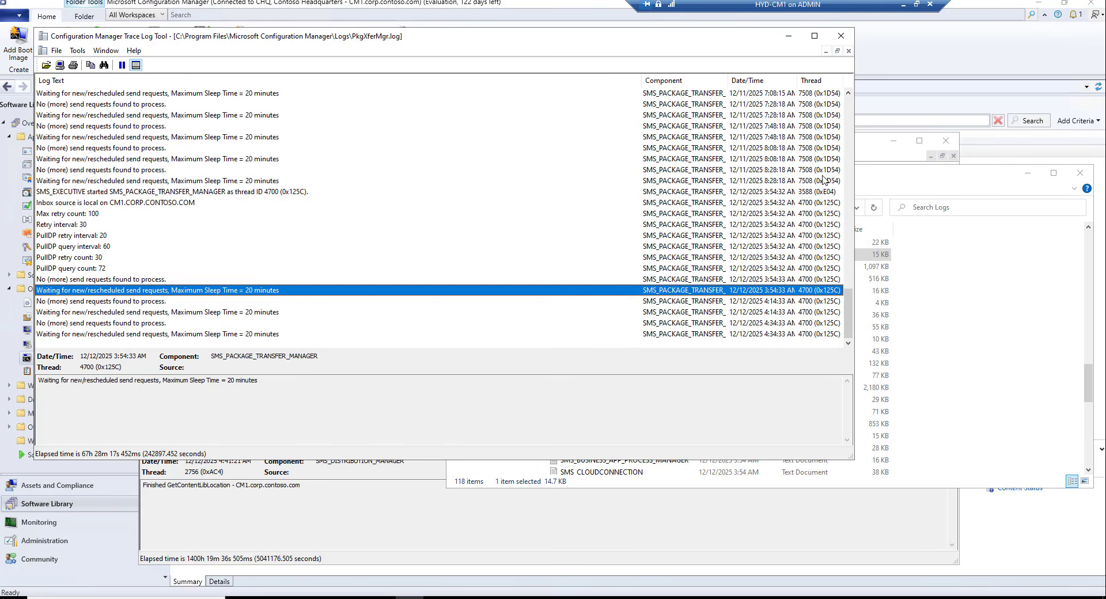
{"action": "left_click", "coordinate": [841, 36]}
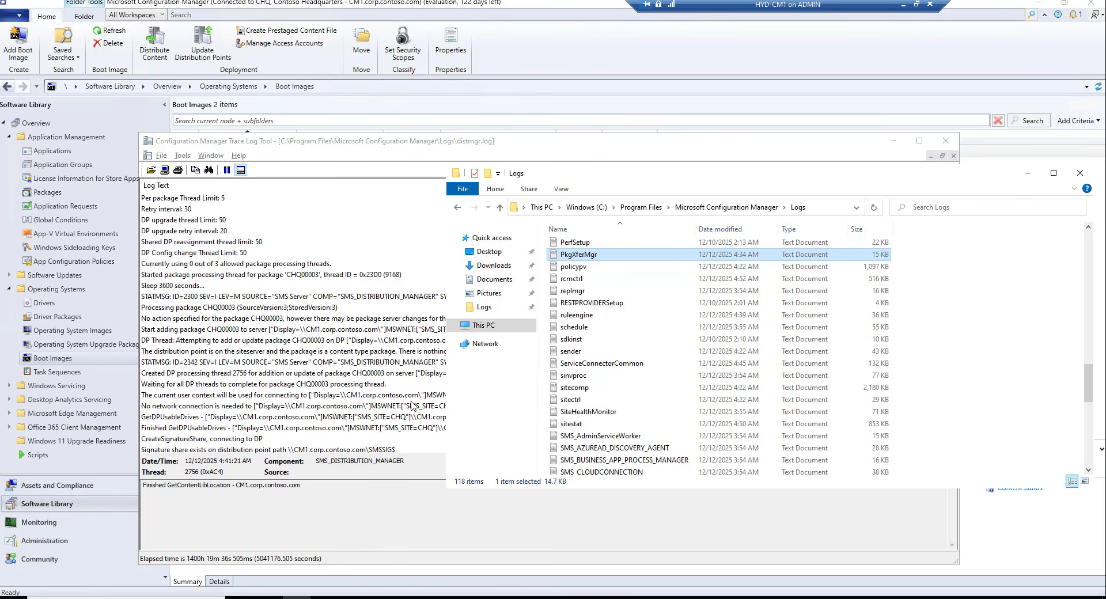
Search the Configuration Manager Logs folder for the log files whose names start with sms.
{"action": "left_click", "coordinate": [596, 352]}
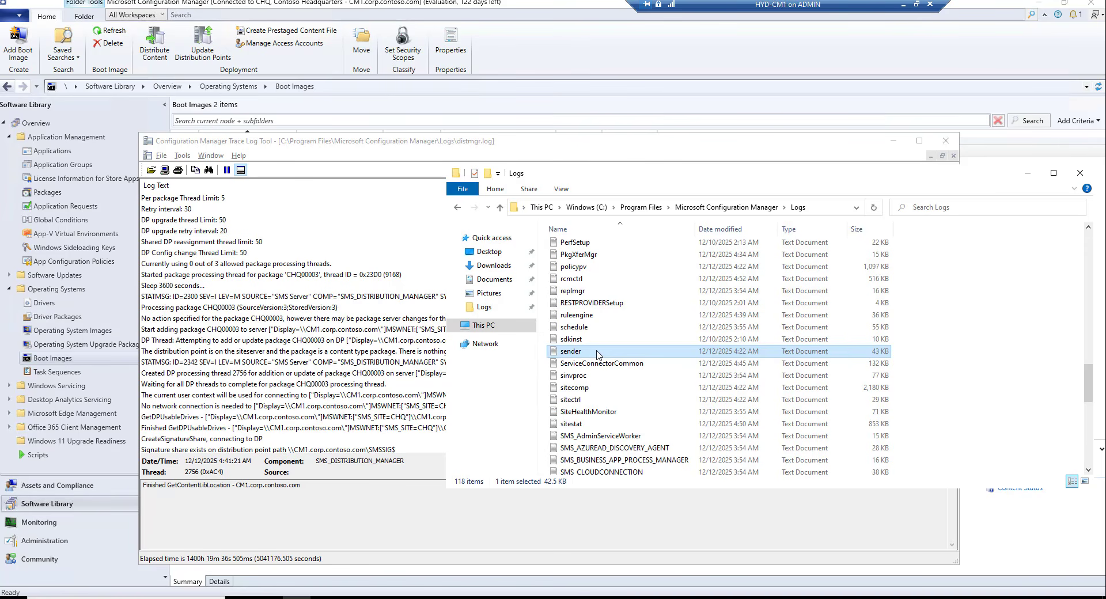
{"action": "type", "text": "sm"}
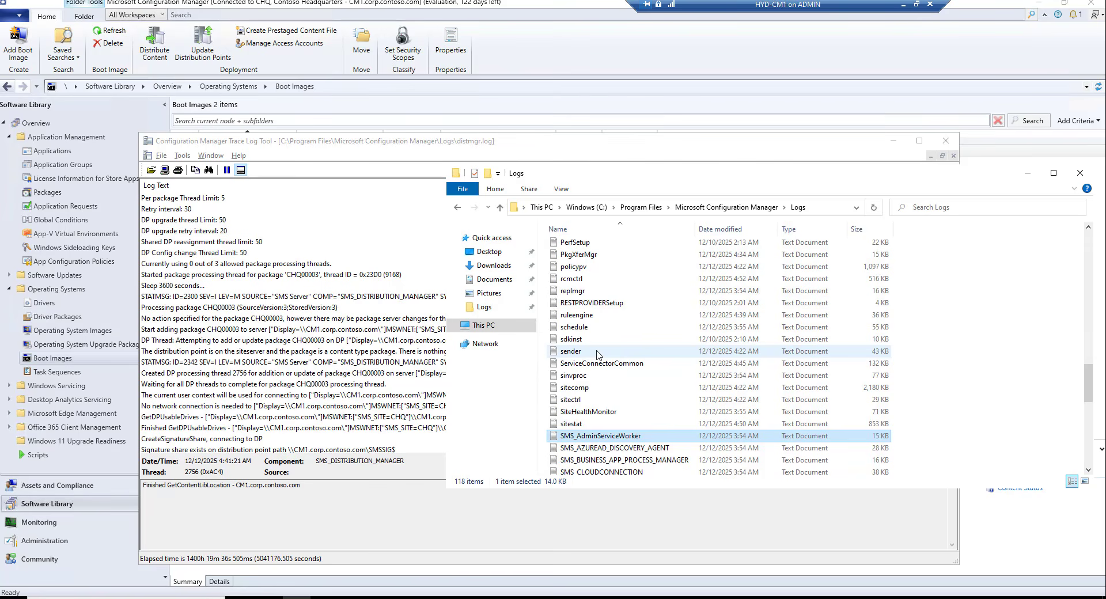
{"action": "key", "text": "Down"}
{"action": "type", "text": "smss"}
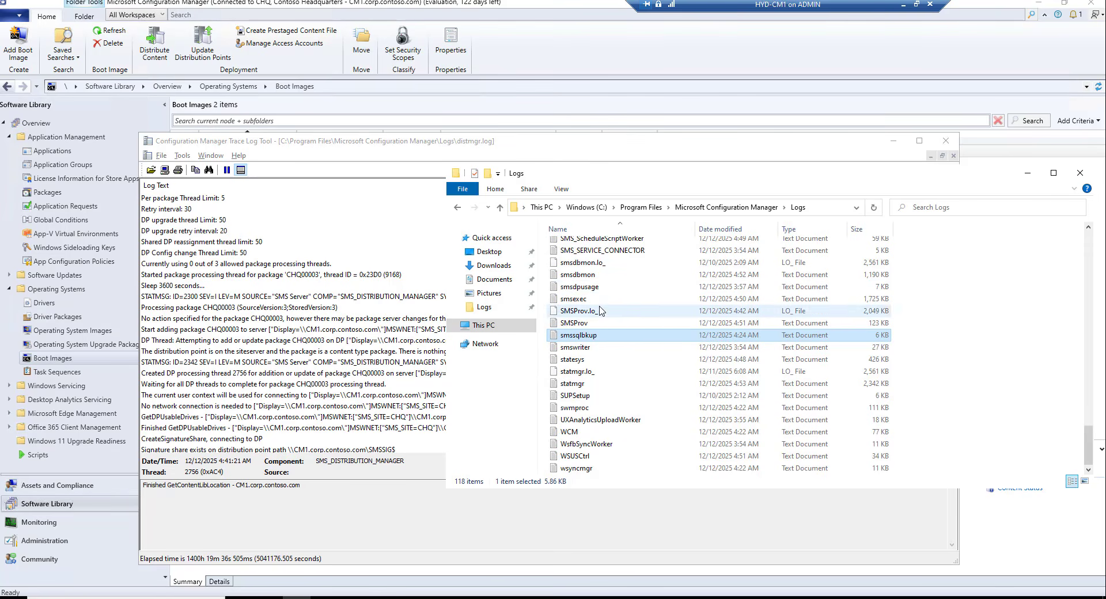
{"action": "scroll", "coordinate": [605, 308], "scroll_direction": "up", "scroll_amount": 2}
{"action": "scroll", "coordinate": [600, 310], "scroll_direction": "down", "scroll_amount": 1}
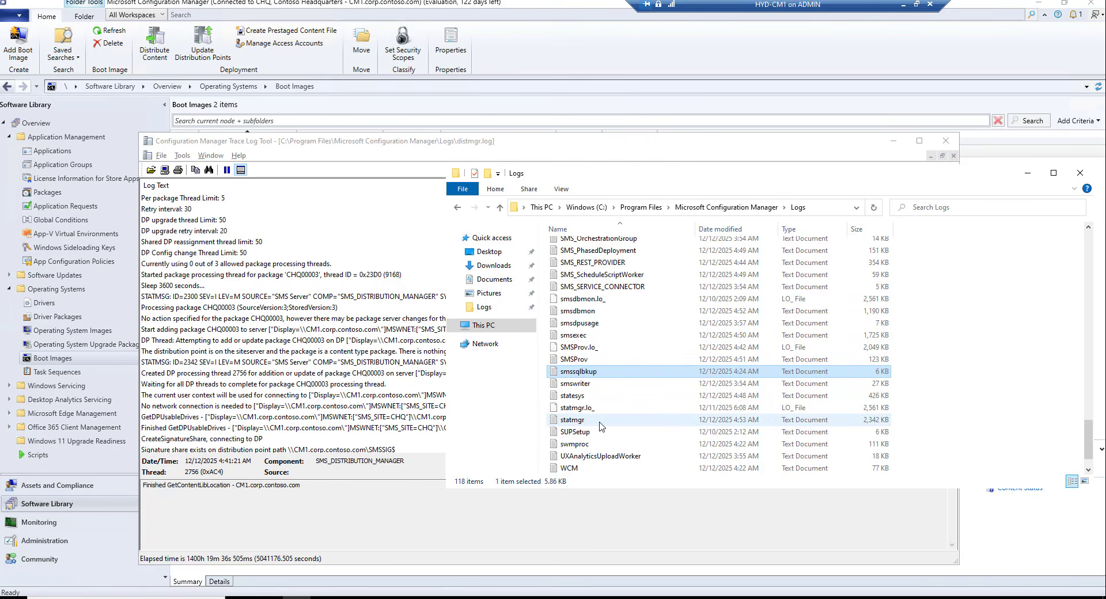
{"action": "scroll", "coordinate": [611, 375], "scroll_direction": "up", "scroll_amount": 5}
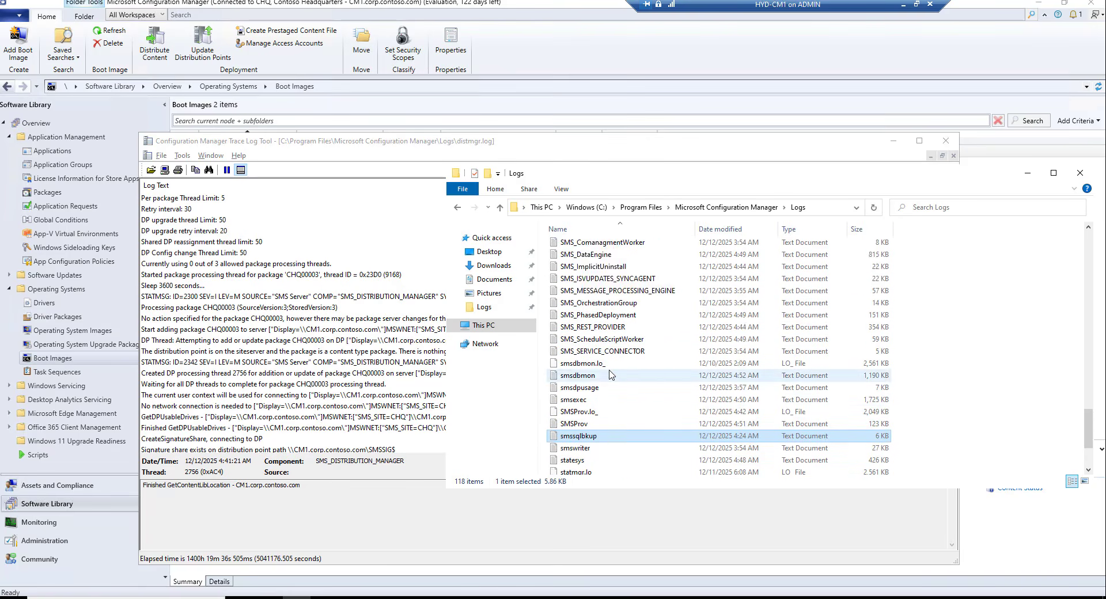
Open the smsdpprov log from C:\SMS_DP$\sms\logs, view its latest entries and close it.
{"action": "left_click", "coordinate": [726, 208]}
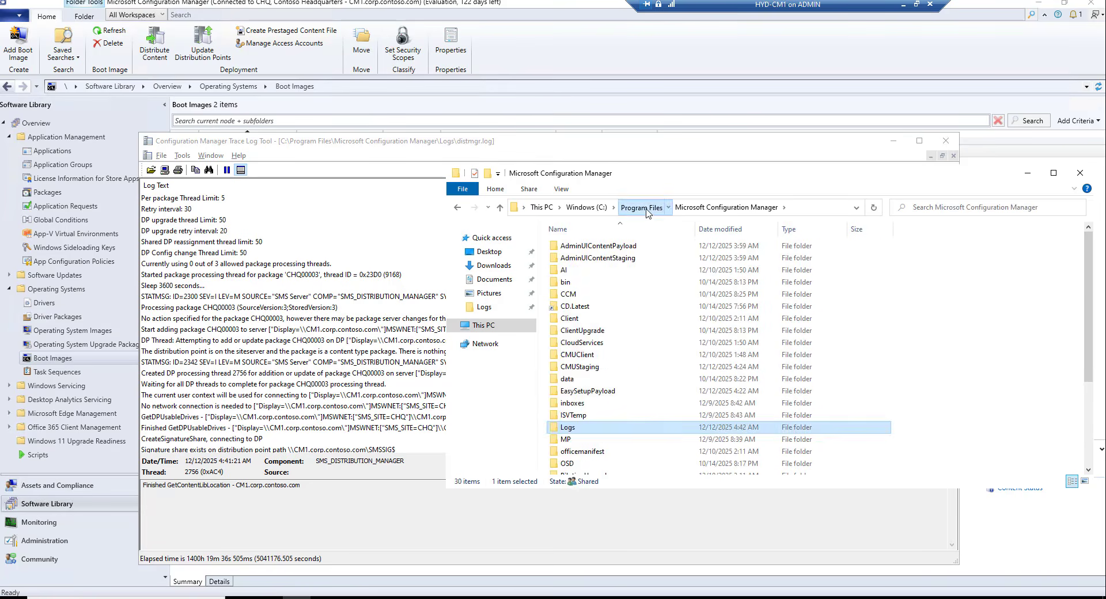
{"action": "left_click", "coordinate": [641, 207]}
{"action": "left_click", "coordinate": [587, 207]}
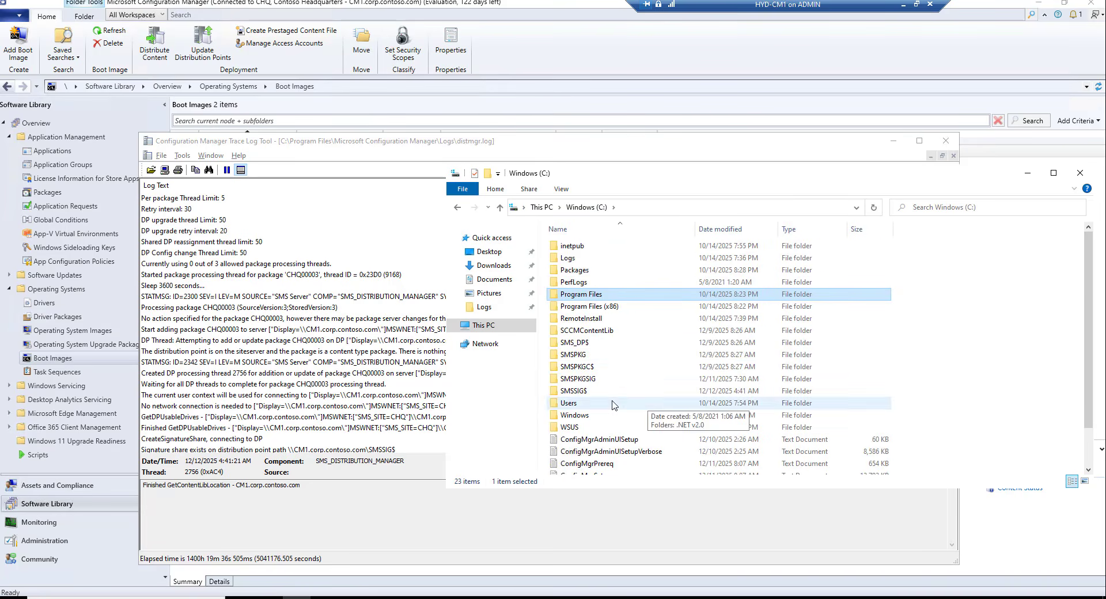
{"action": "double_click", "coordinate": [576, 342]}
{"action": "double_click", "coordinate": [582, 248]}
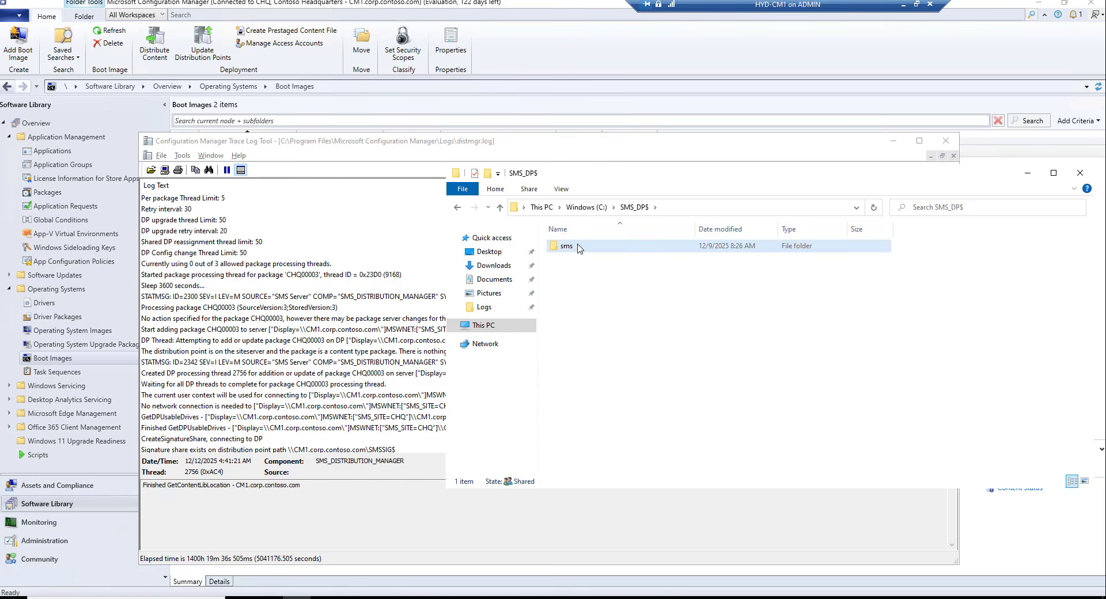
{"action": "double_click", "coordinate": [575, 247]}
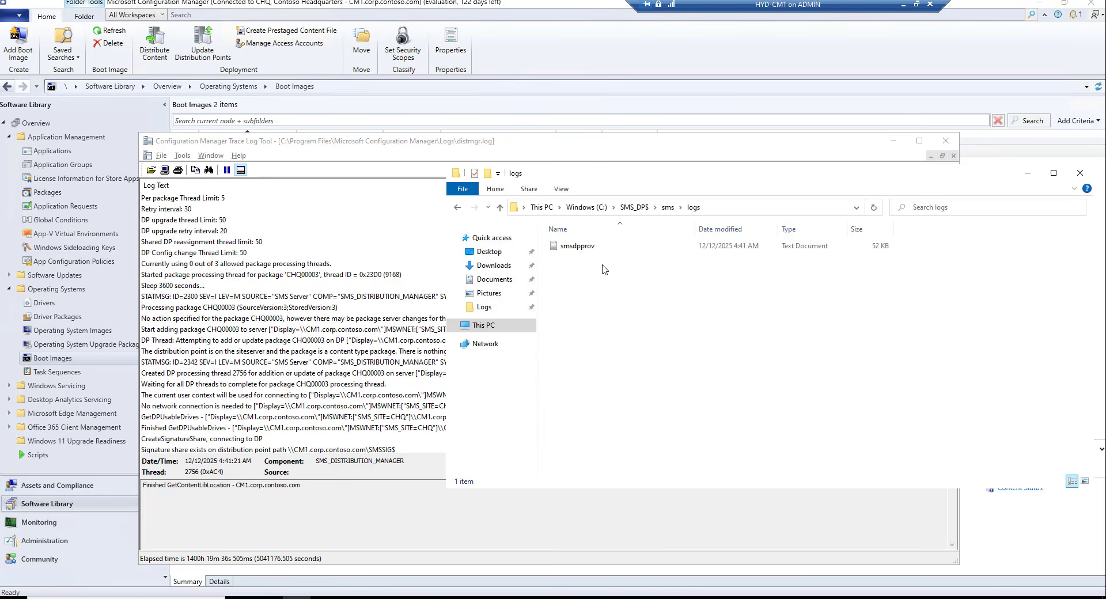
{"action": "double_click", "coordinate": [578, 246]}
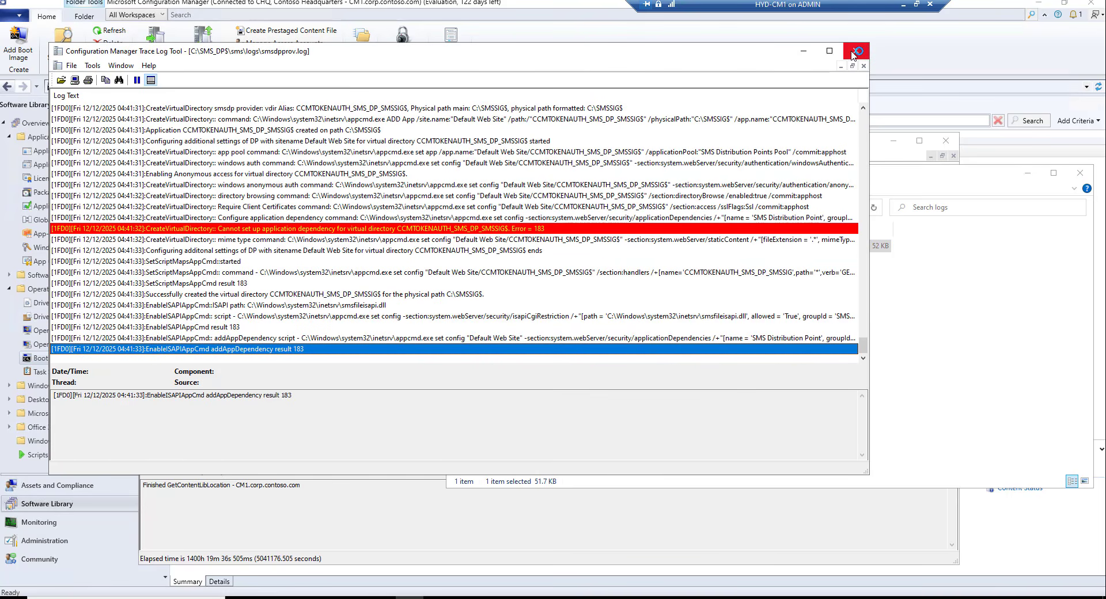
{"action": "left_click", "coordinate": [854, 53]}
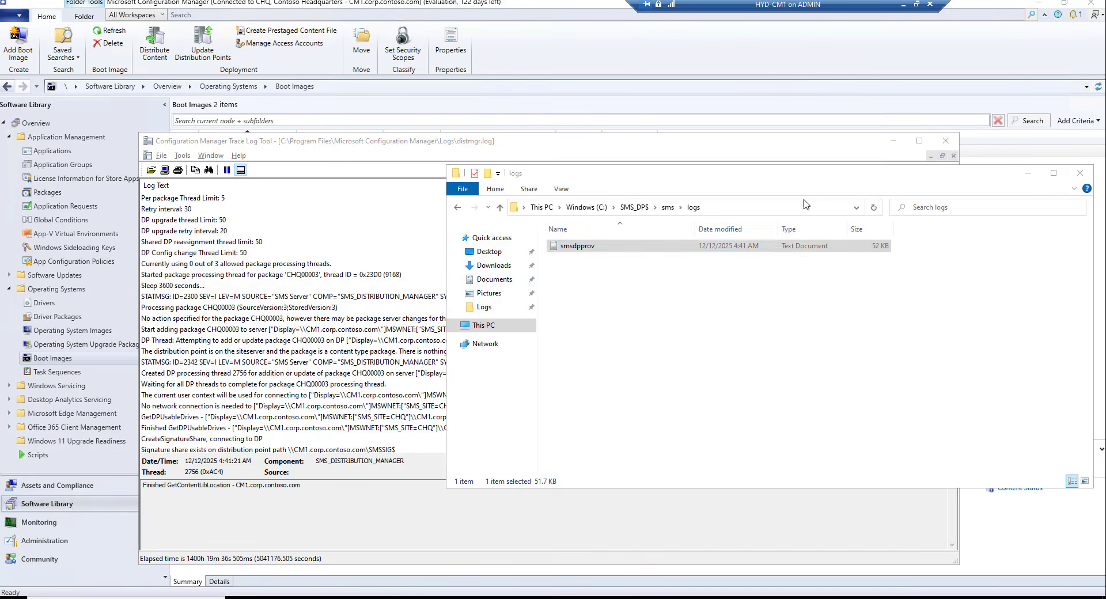
Go back to the C: drive, check the contents of the SMSPKG folder and return to the drive root.
{"action": "left_click", "coordinate": [635, 207]}
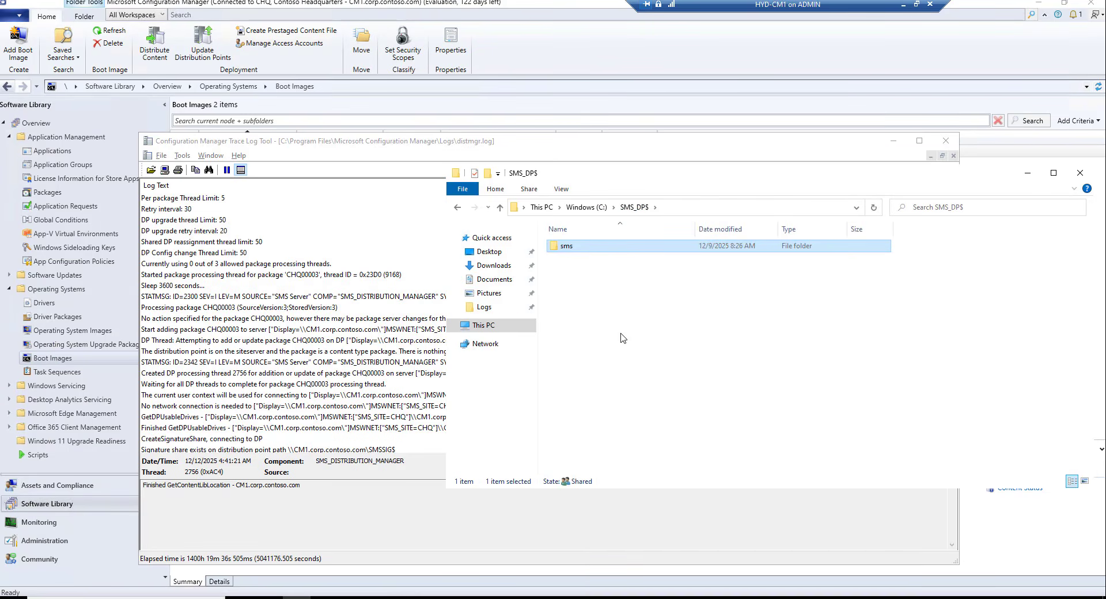
{"action": "left_click", "coordinate": [586, 208]}
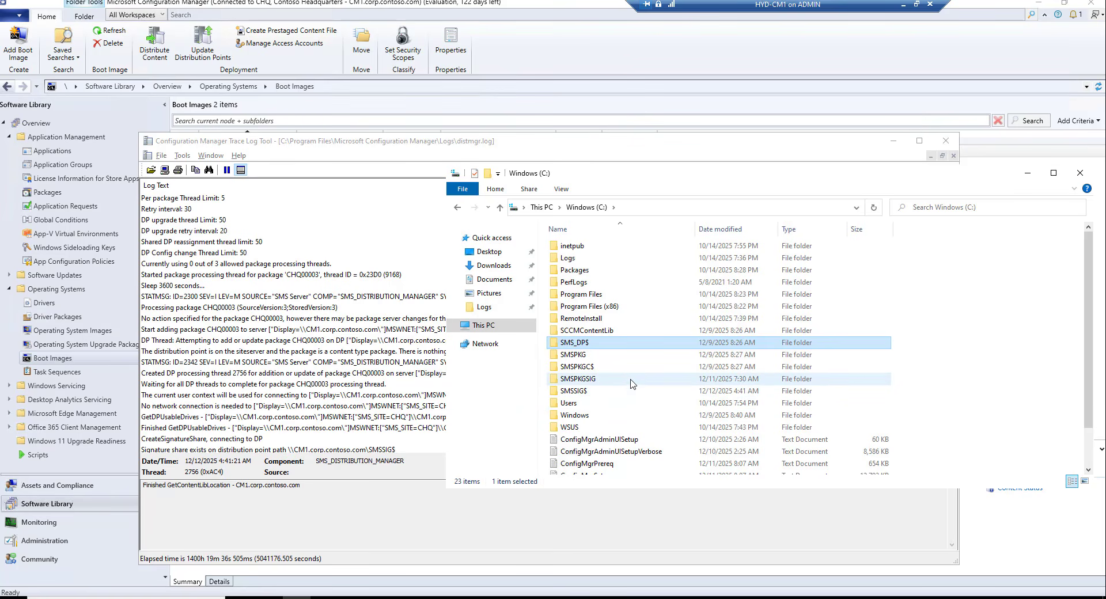
{"action": "left_click", "coordinate": [634, 360]}
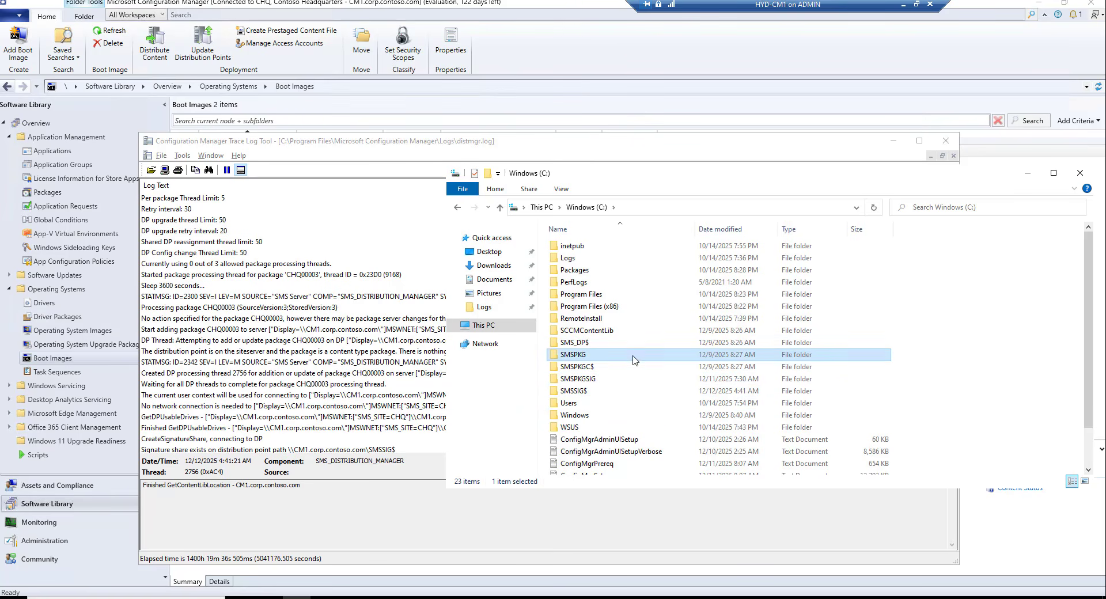
{"action": "double_click", "coordinate": [634, 360]}
{"action": "left_click", "coordinate": [565, 324]}
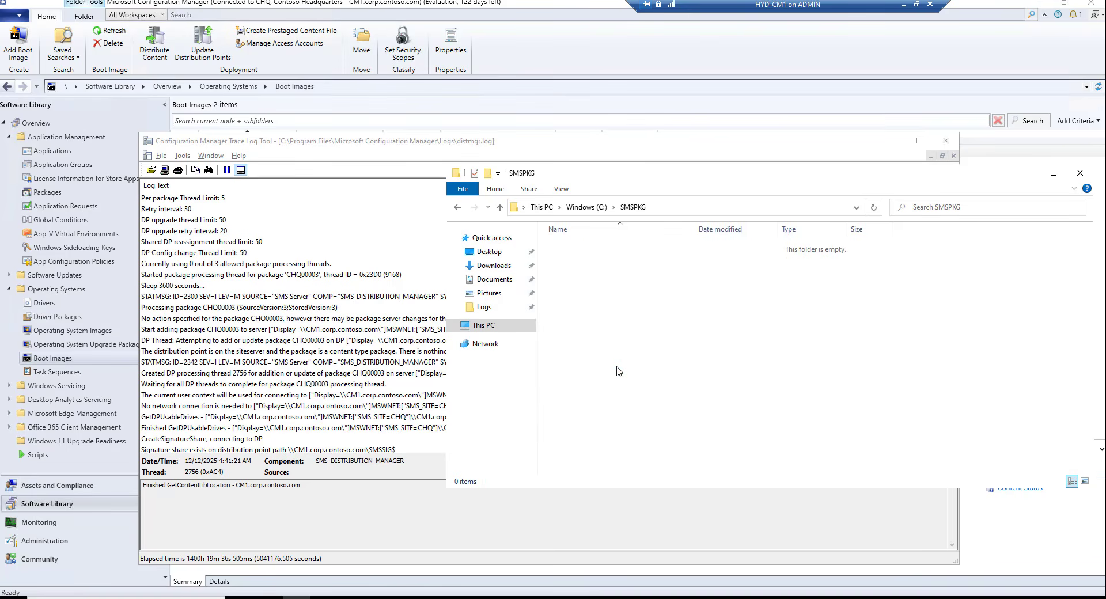
{"action": "left_click", "coordinate": [588, 208]}
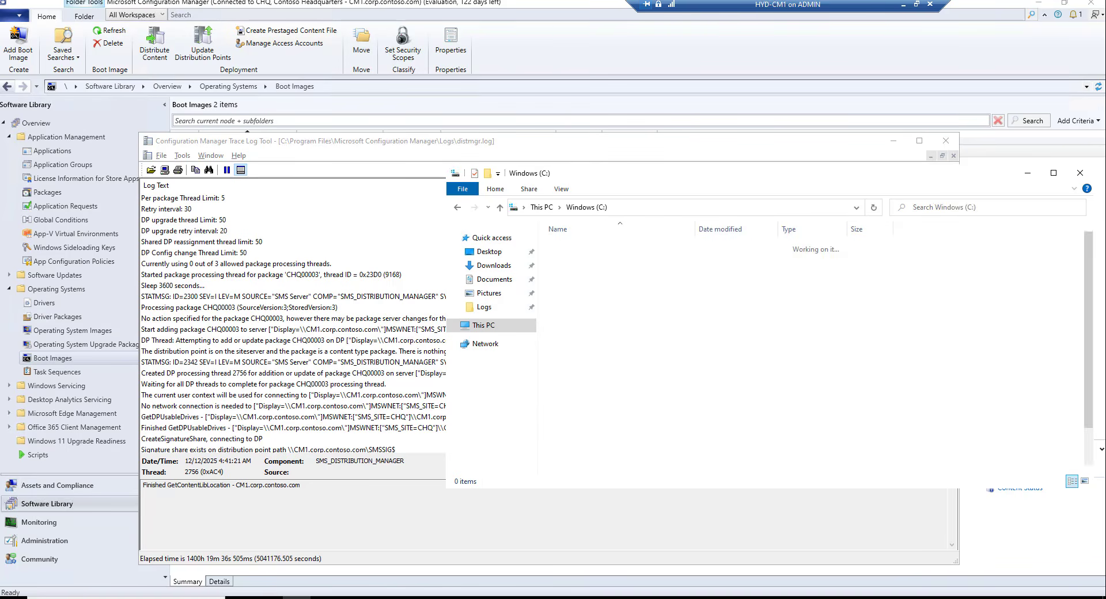
Close File Explorer and the distmgr log to return to the Boot Images list.
{"action": "left_click", "coordinate": [1079, 173]}
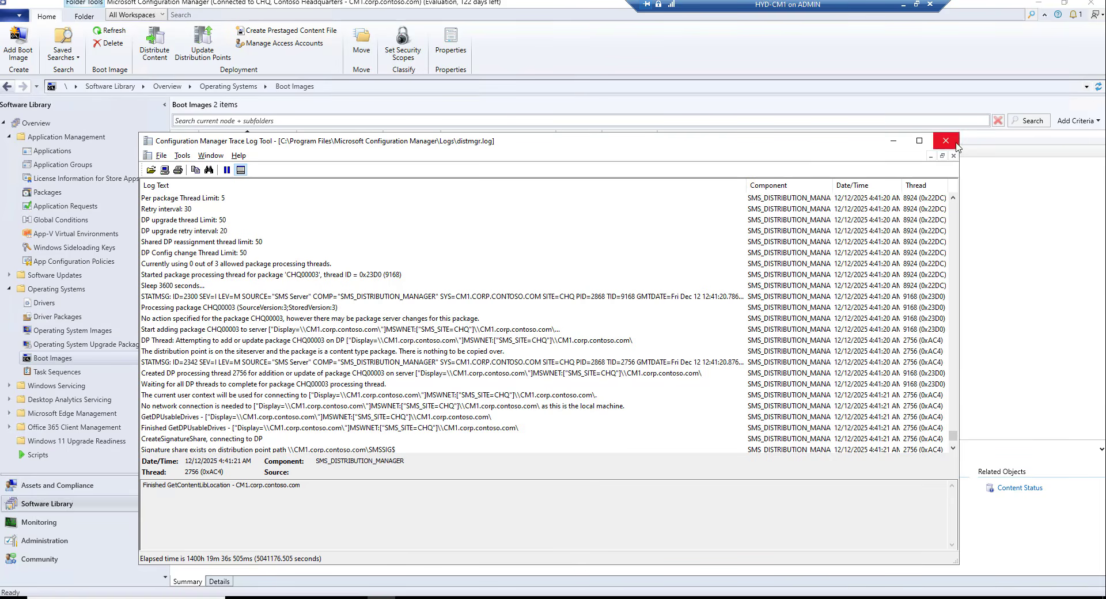
{"action": "left_click", "coordinate": [945, 142]}
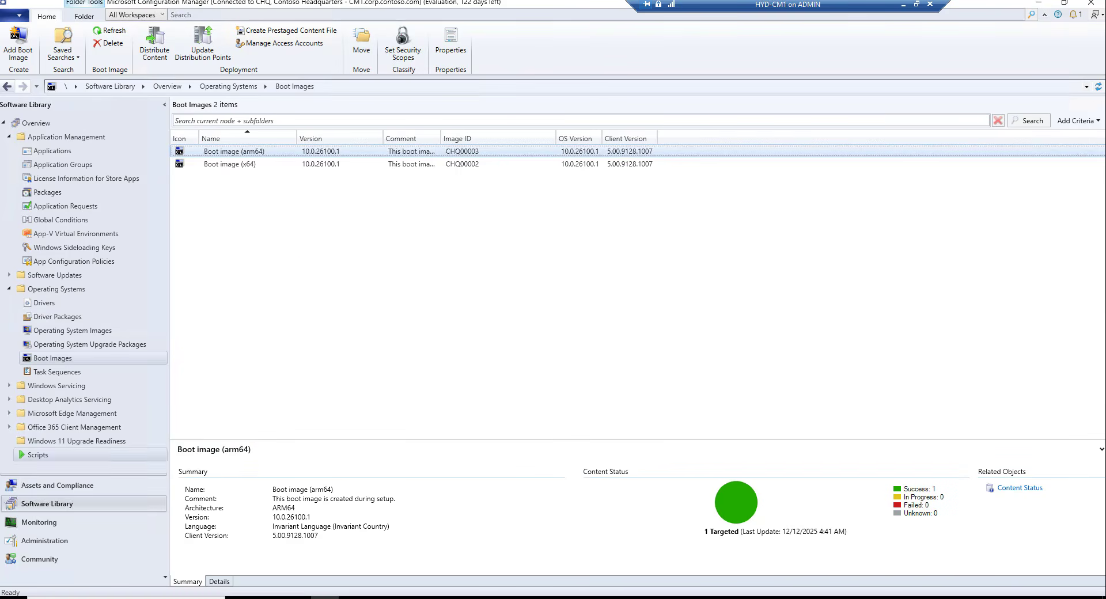